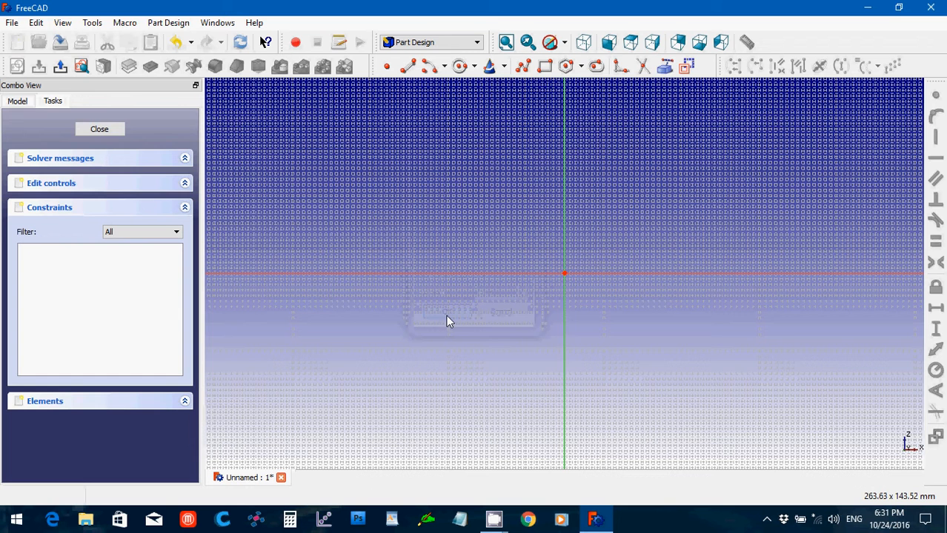
- Sketch a closed eight-sided polyline with a base about 104 mm long on the horizontal axis, two stepped shoulders and a tapered peak about 15 mm wide
{"action": "left_click", "coordinate": [522, 67]}
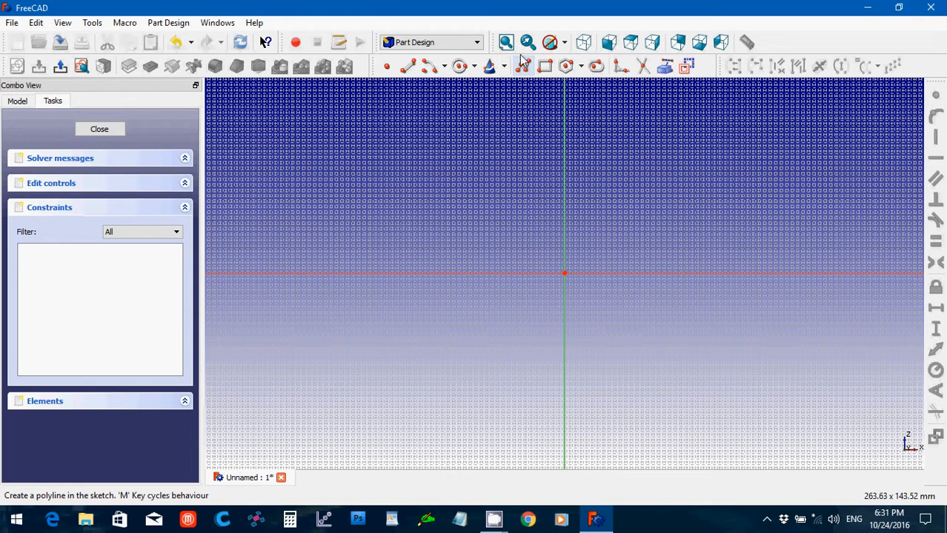
{"action": "left_click", "coordinate": [420, 274]}
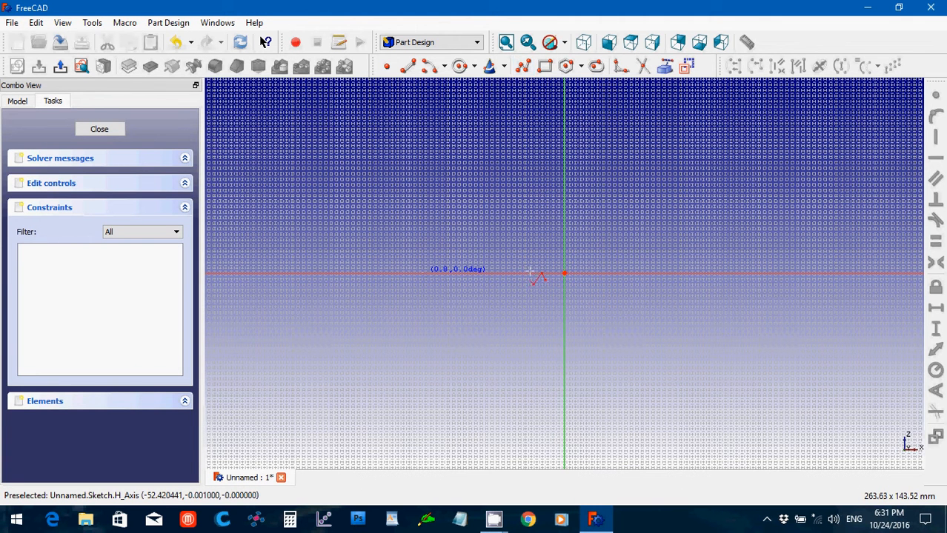
{"action": "left_click", "coordinate": [705, 273]}
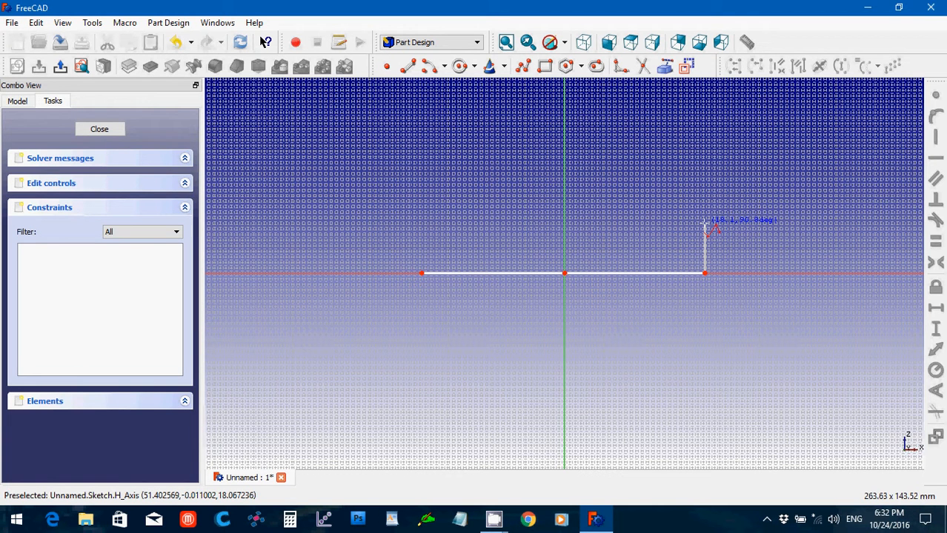
{"action": "left_click", "coordinate": [704, 222]}
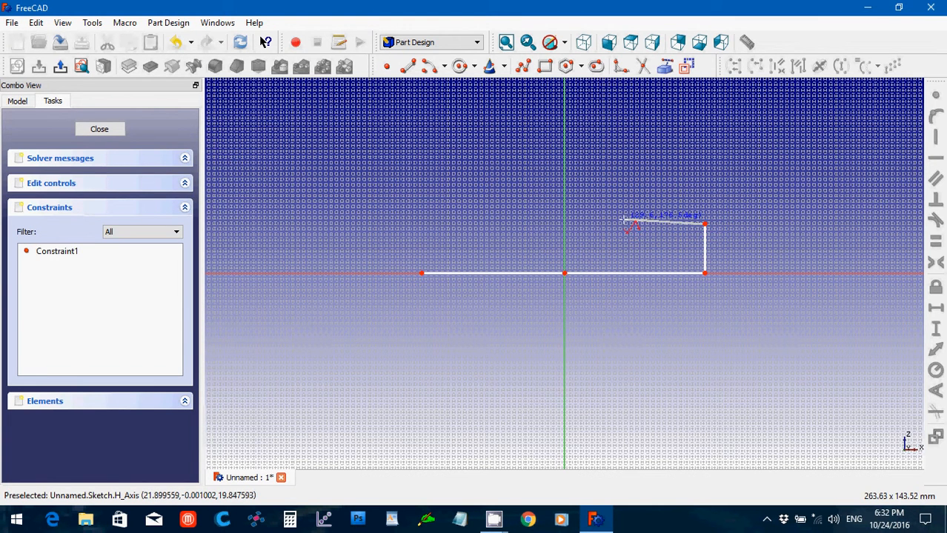
{"action": "left_click", "coordinate": [624, 223]}
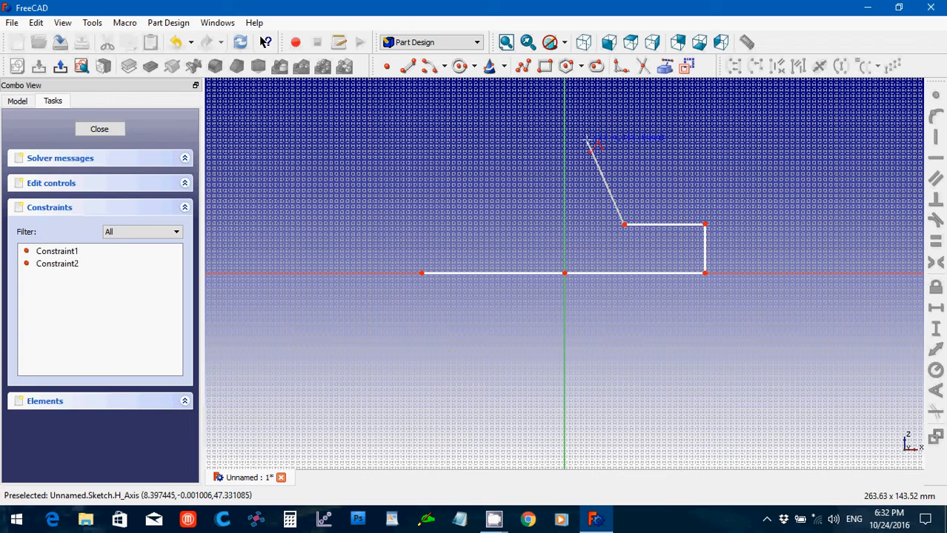
{"action": "left_click", "coordinate": [586, 140]}
{"action": "left_click", "coordinate": [547, 141]}
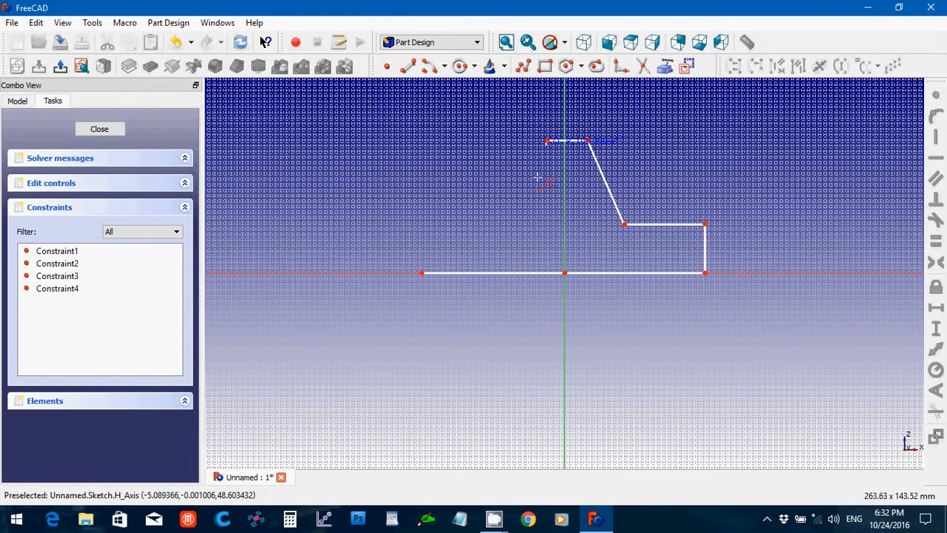
{"action": "left_click", "coordinate": [519, 231]}
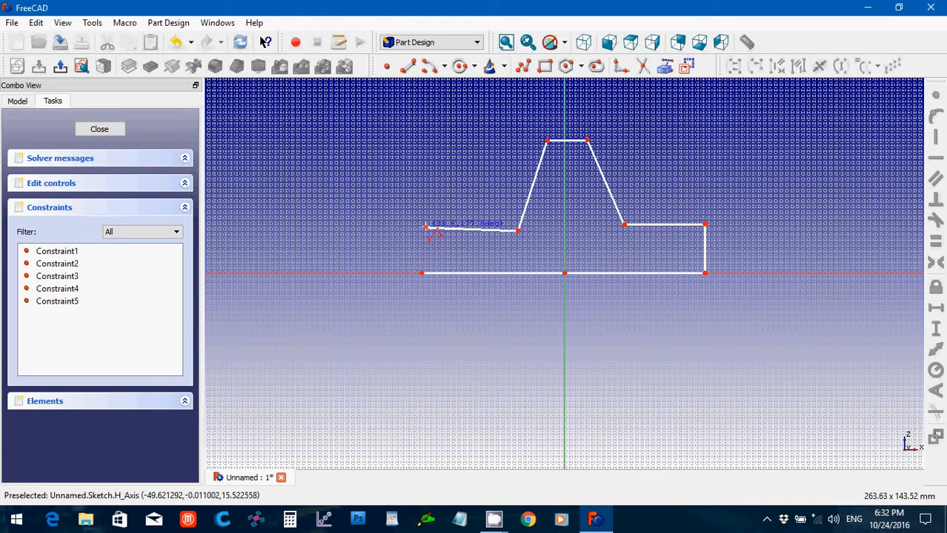
{"action": "left_click", "coordinate": [426, 229]}
{"action": "left_click", "coordinate": [422, 274]}
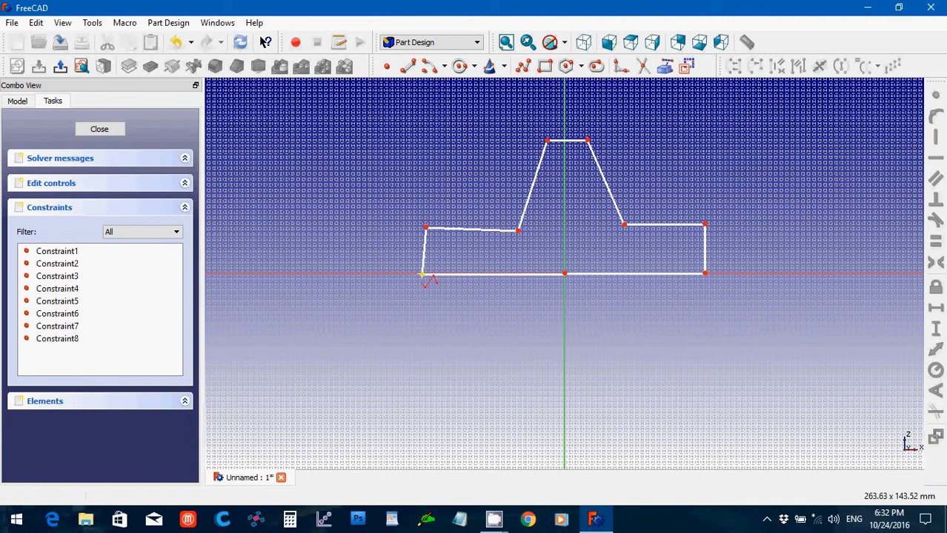
{"action": "right_click", "coordinate": [421, 276]}
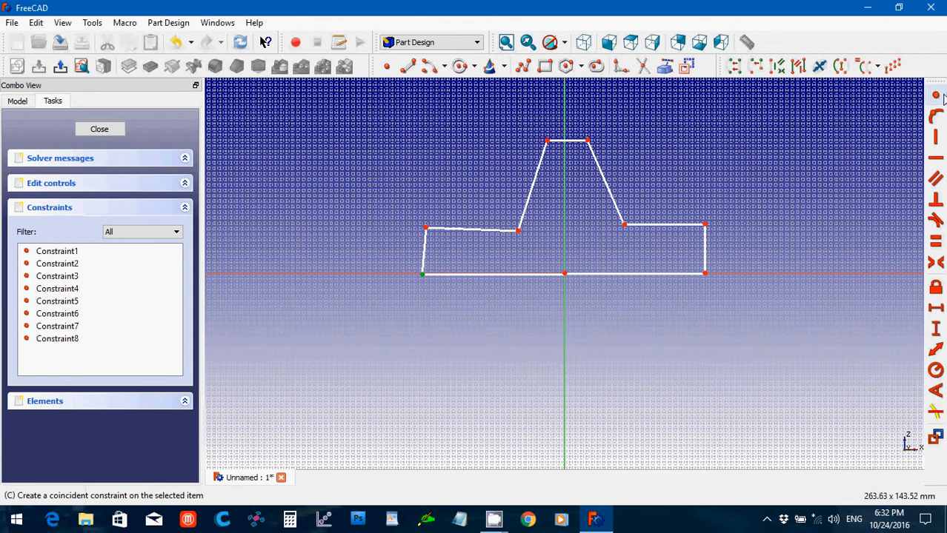
{"action": "left_click", "coordinate": [942, 97]}
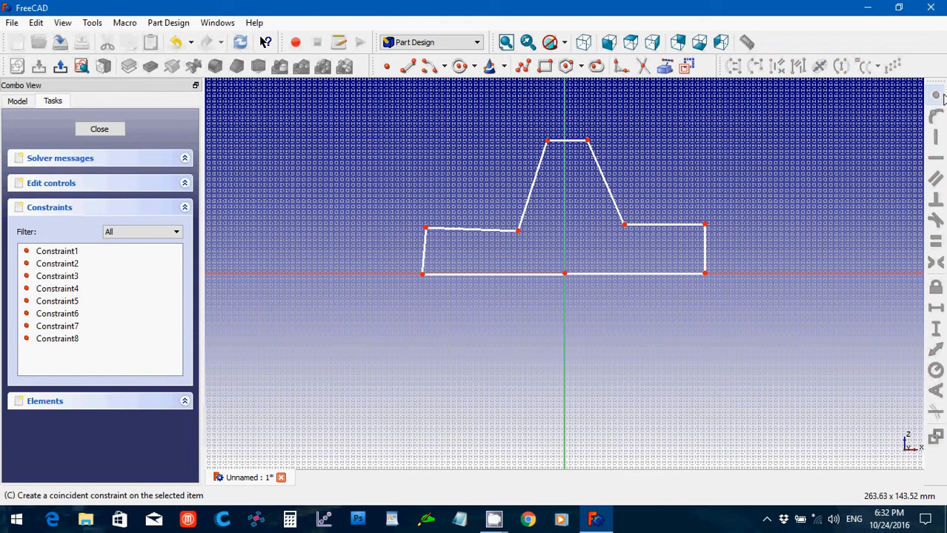
- Constrain the base edge's horizontal length to 80 mm and place the dimension below the profile
{"action": "left_click", "coordinate": [593, 274]}
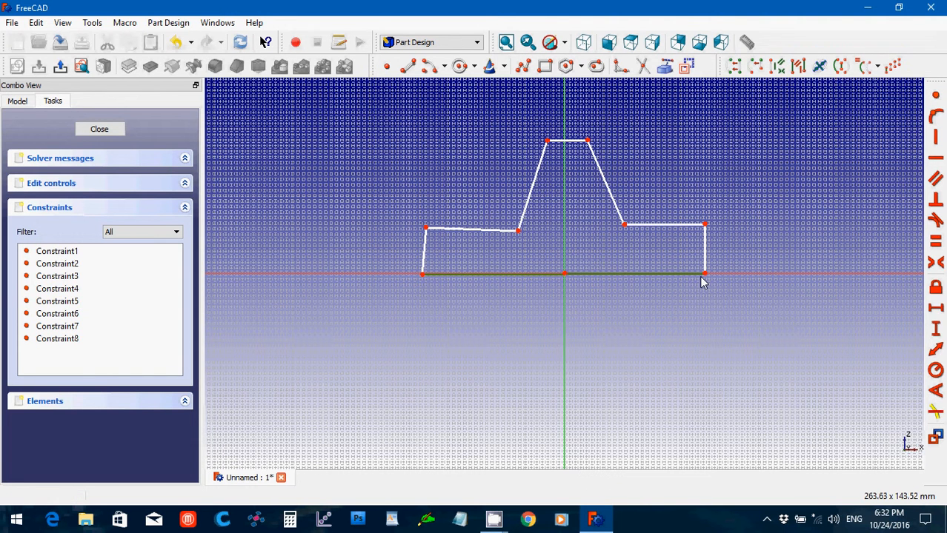
{"action": "left_click", "coordinate": [935, 311]}
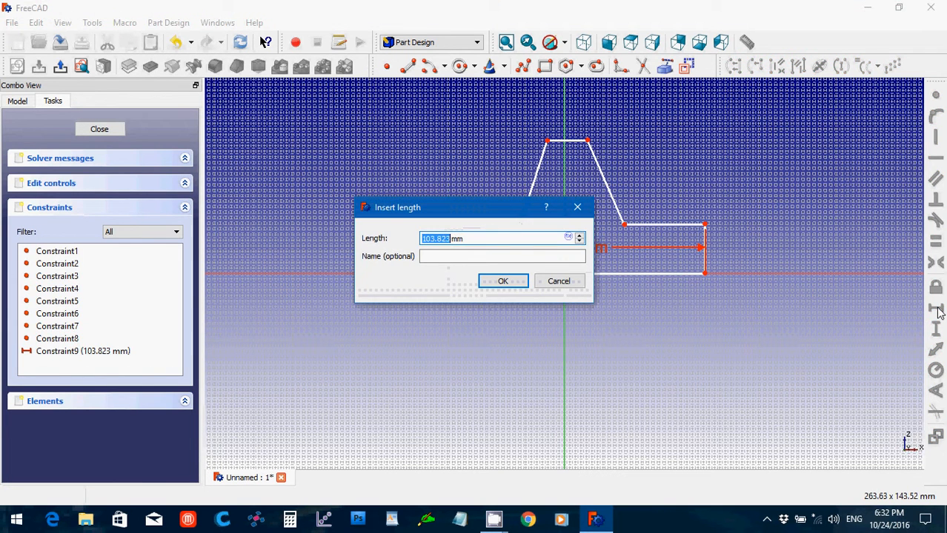
{"action": "type", "text": "80"}
{"action": "key", "text": "Return"}
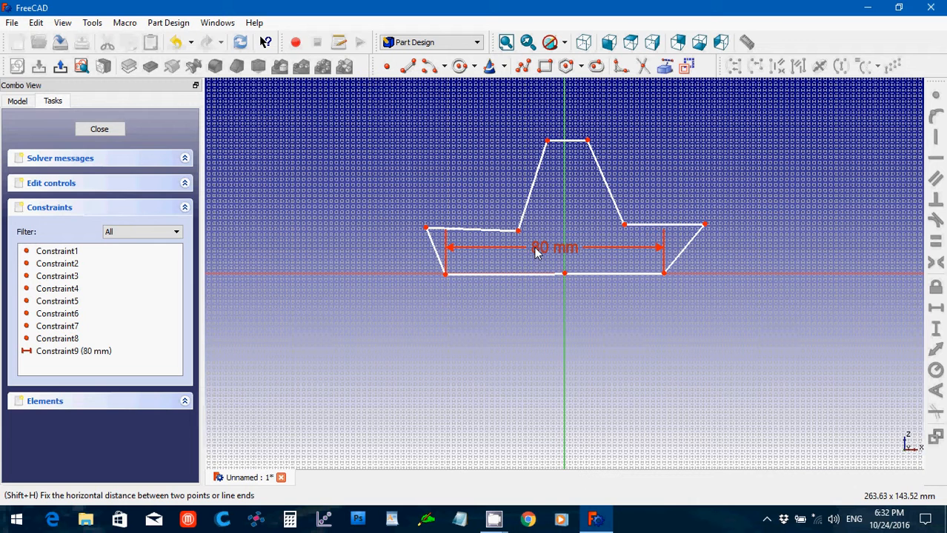
{"action": "left_click_drag", "start_coordinate": [538, 252], "coordinate": [545, 342]}
- Constrain the short top edge's horizontal length to 10 mm and place the dimension above the profile
{"action": "left_click", "coordinate": [569, 146]}
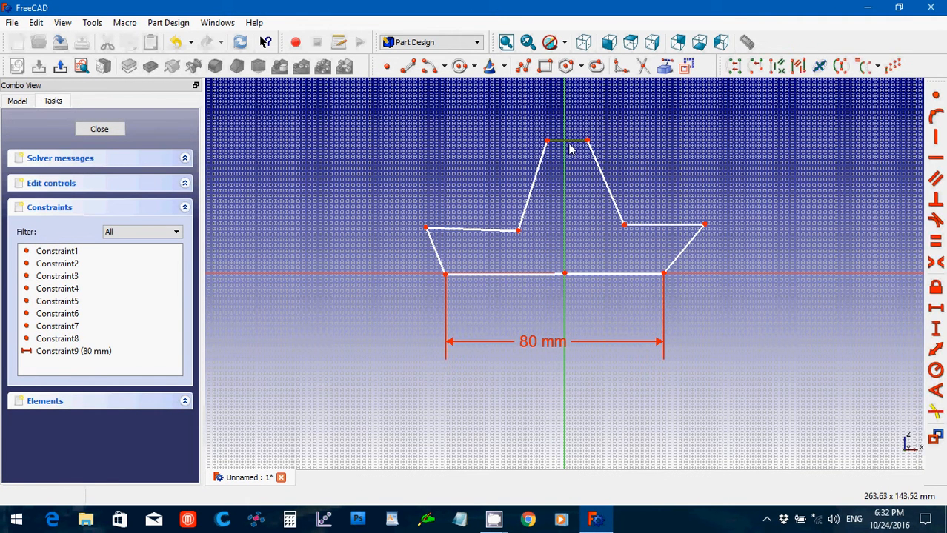
{"action": "left_click", "coordinate": [936, 312]}
{"action": "type", "text": "10mm"}
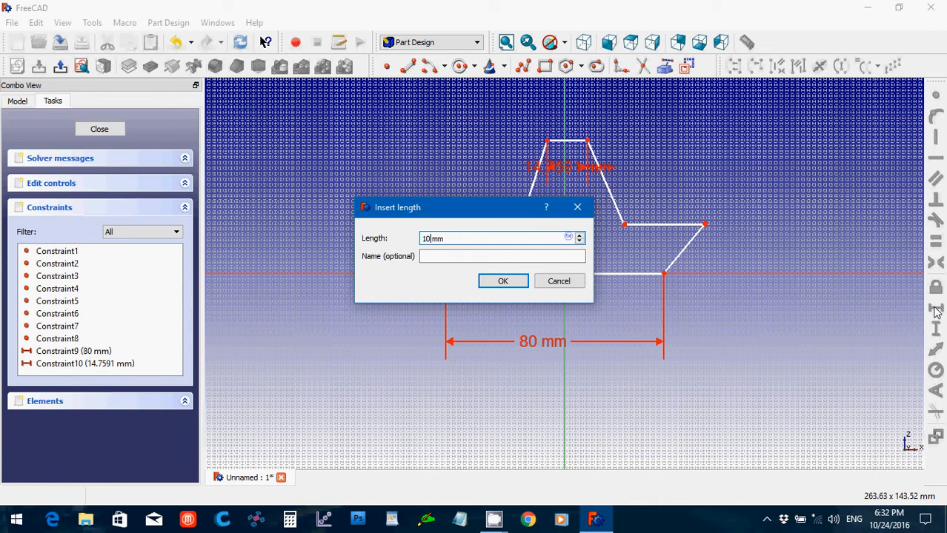
{"action": "key", "text": "Return"}
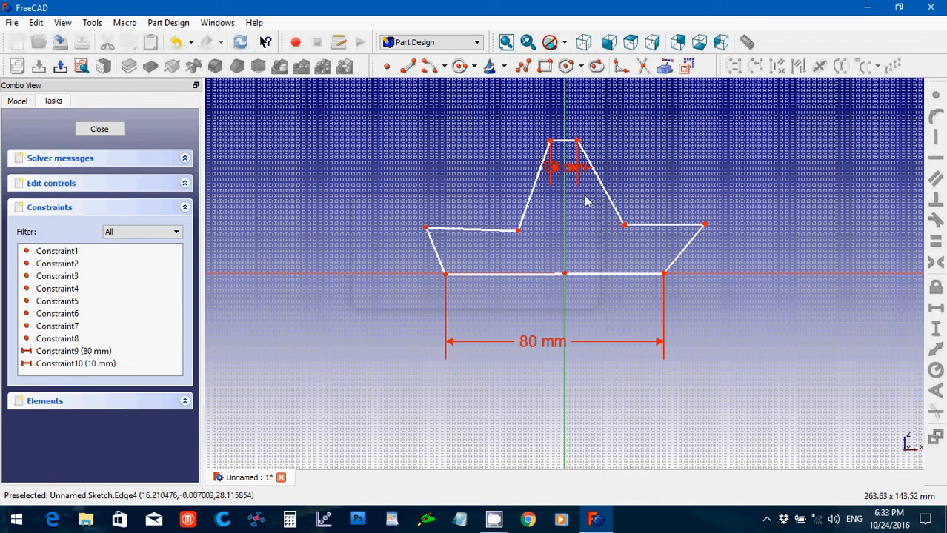
{"action": "left_click_drag", "start_coordinate": [560, 168], "coordinate": [543, 86]}
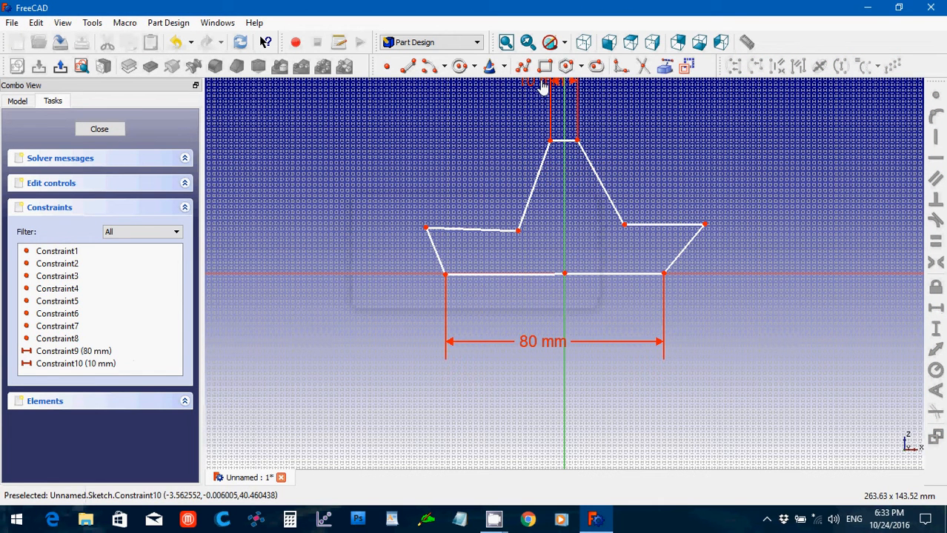
- Apply vertical constraints to the two outer side edges of the base block
{"action": "left_click", "coordinate": [685, 252]}
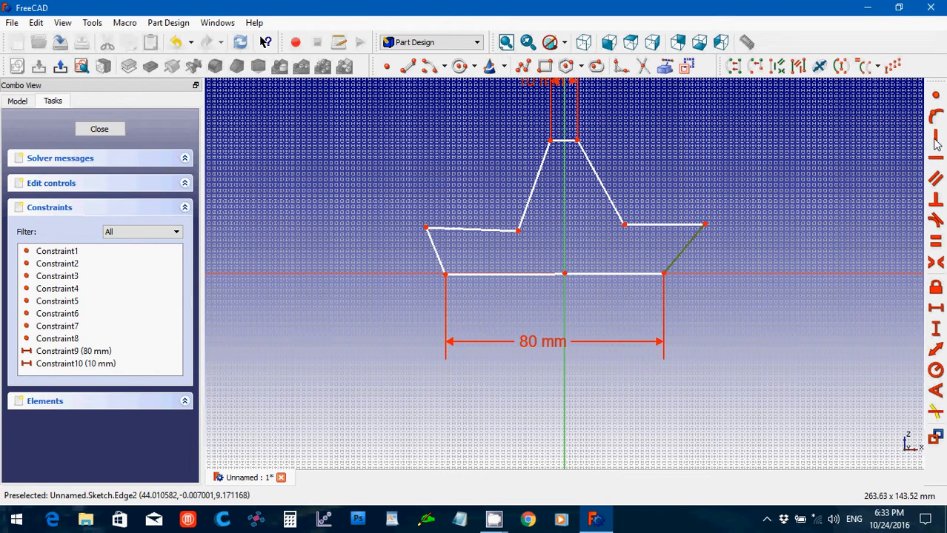
{"action": "left_click", "coordinate": [936, 143]}
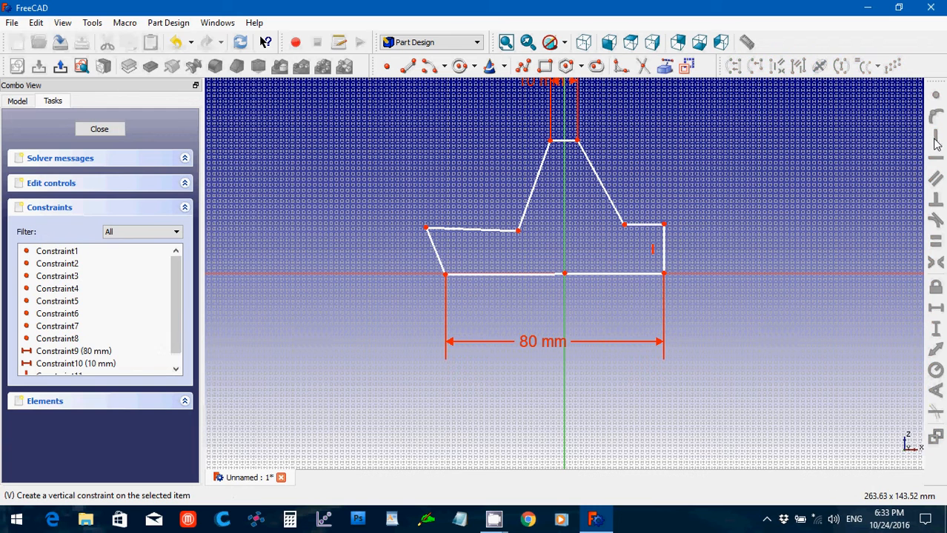
{"action": "left_click", "coordinate": [439, 260]}
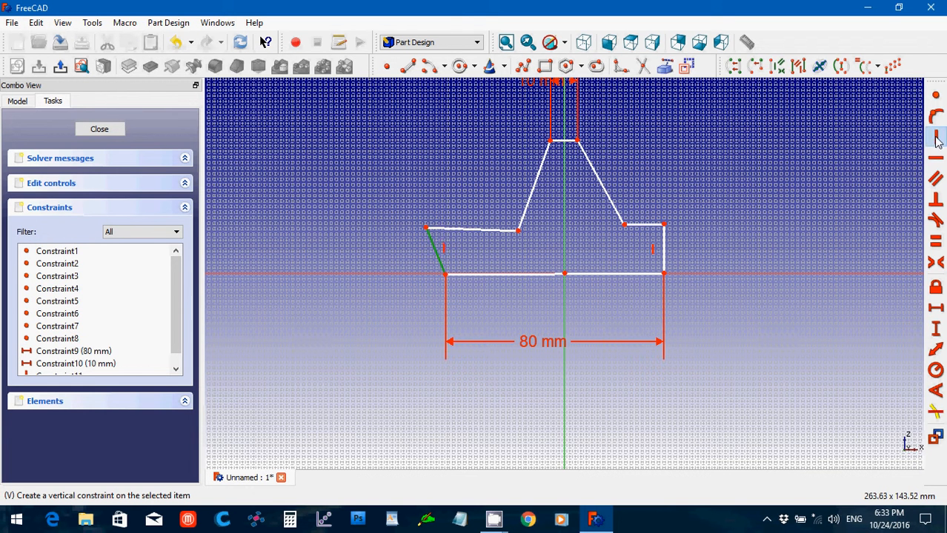
{"action": "left_click", "coordinate": [936, 141]}
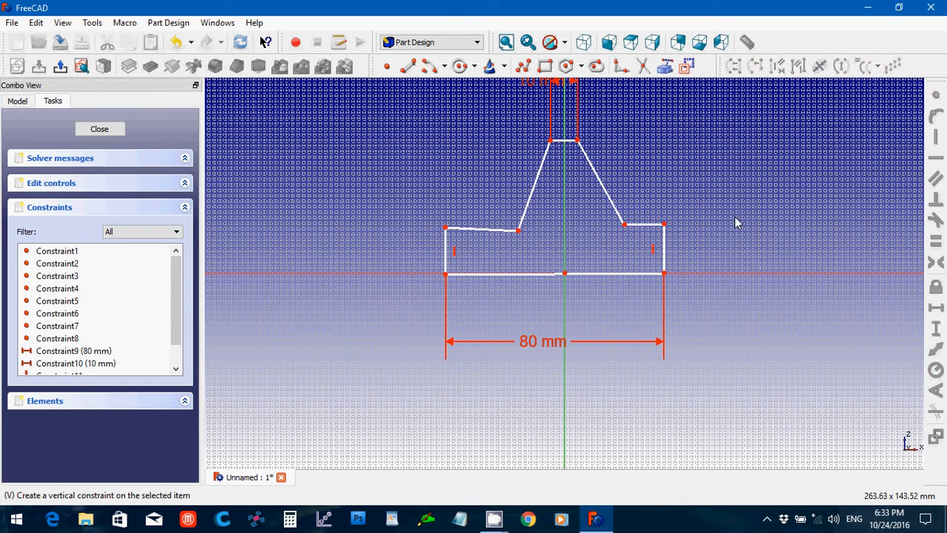
- Make the base edge horizontal and fix its right endpoint onto the sketch's horizontal axis
{"action": "left_click", "coordinate": [612, 278]}
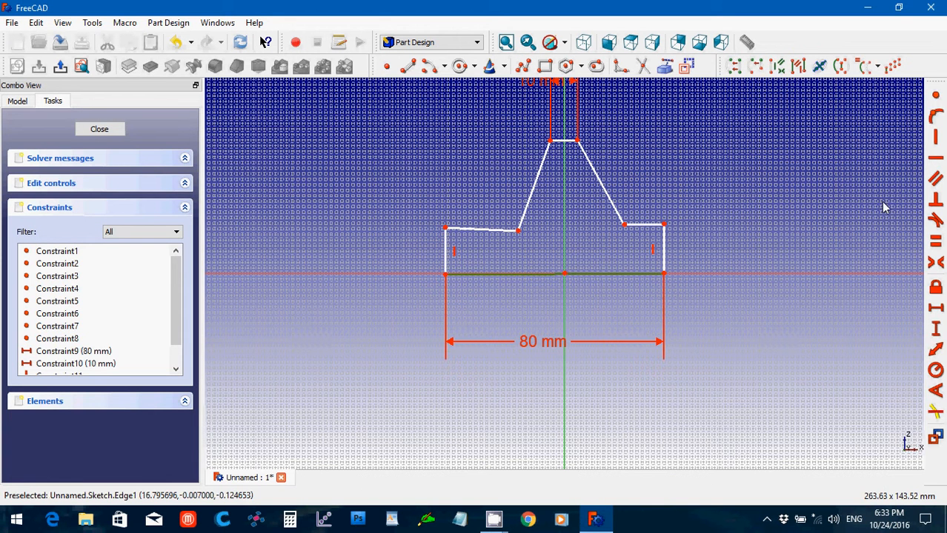
{"action": "left_click", "coordinate": [936, 159]}
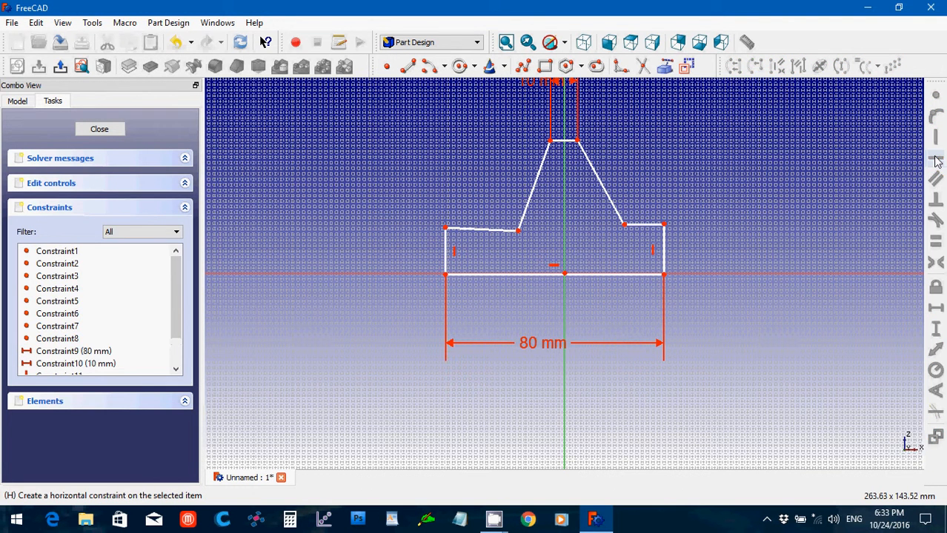
{"action": "left_click", "coordinate": [665, 276]}
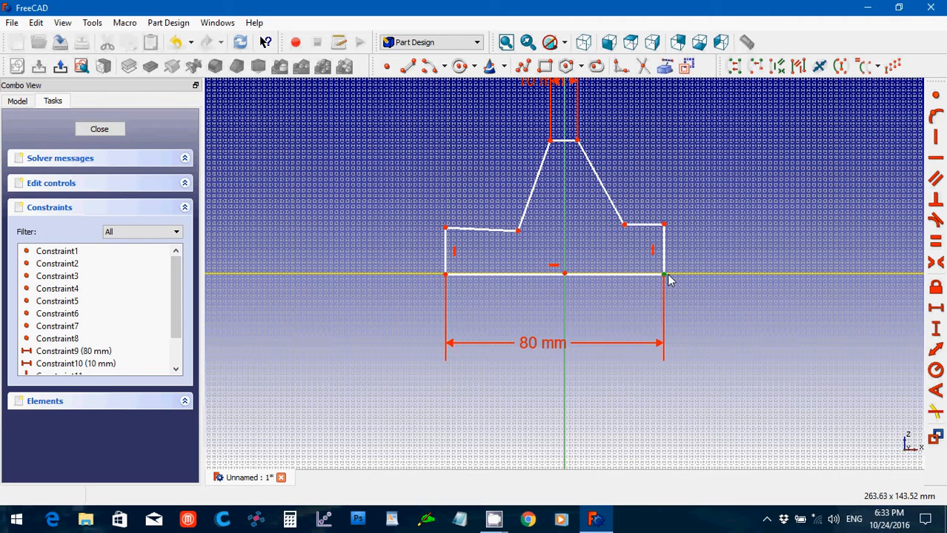
{"action": "double_click", "coordinate": [679, 274]}
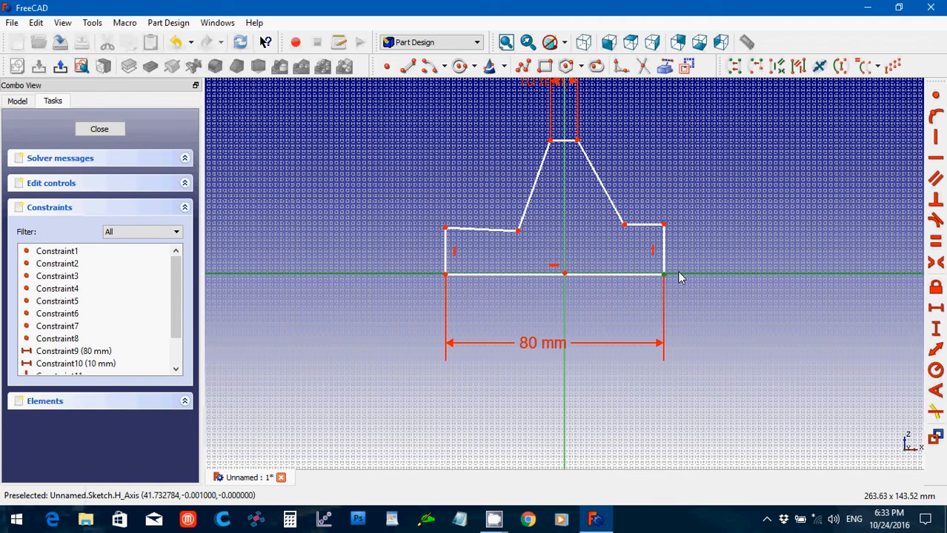
{"action": "left_click", "coordinate": [680, 275]}
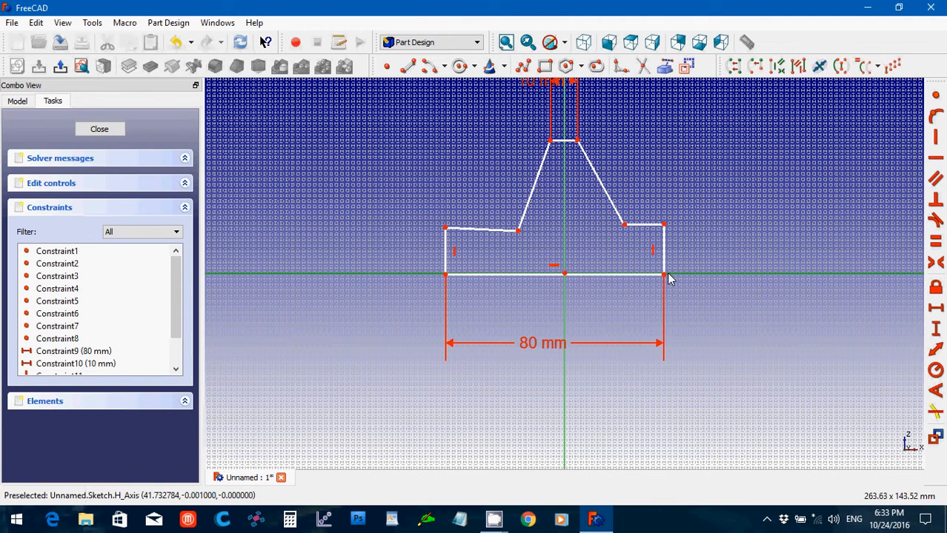
{"action": "left_click", "coordinate": [936, 116]}
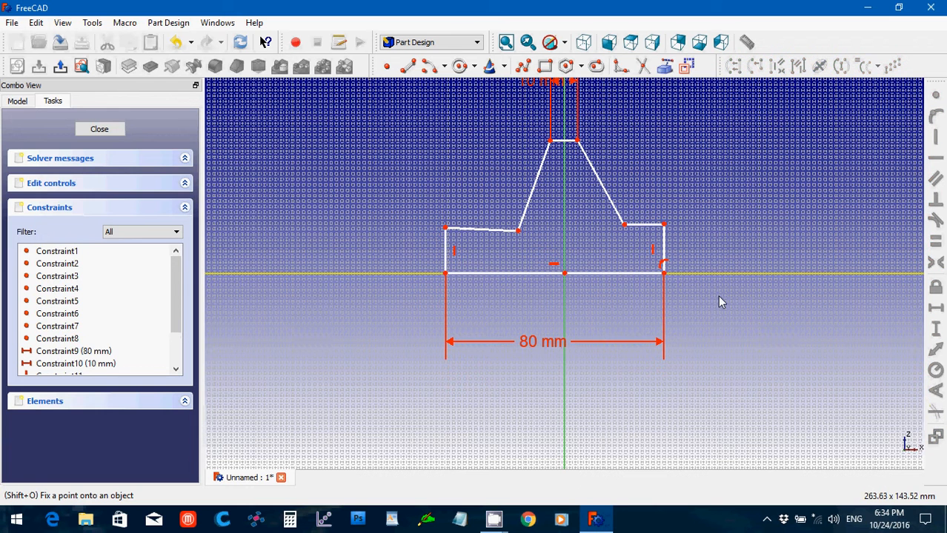
- Slide the base edge sideways along the horizontal axis and back to test whether its position is constrained
{"action": "left_click", "coordinate": [666, 276]}
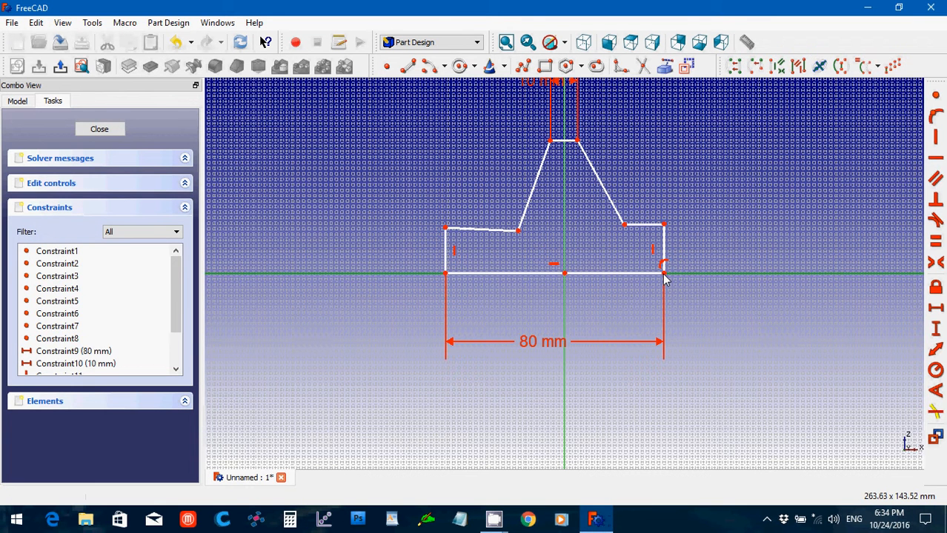
{"action": "left_click", "coordinate": [665, 277]}
{"action": "left_click", "coordinate": [666, 276]}
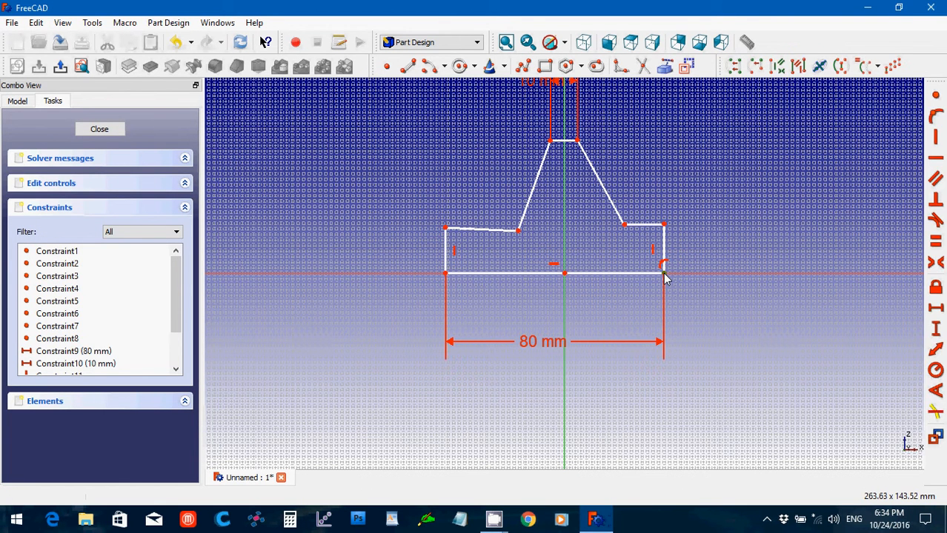
{"action": "left_click", "coordinate": [445, 273]}
{"action": "left_click", "coordinate": [445, 274]}
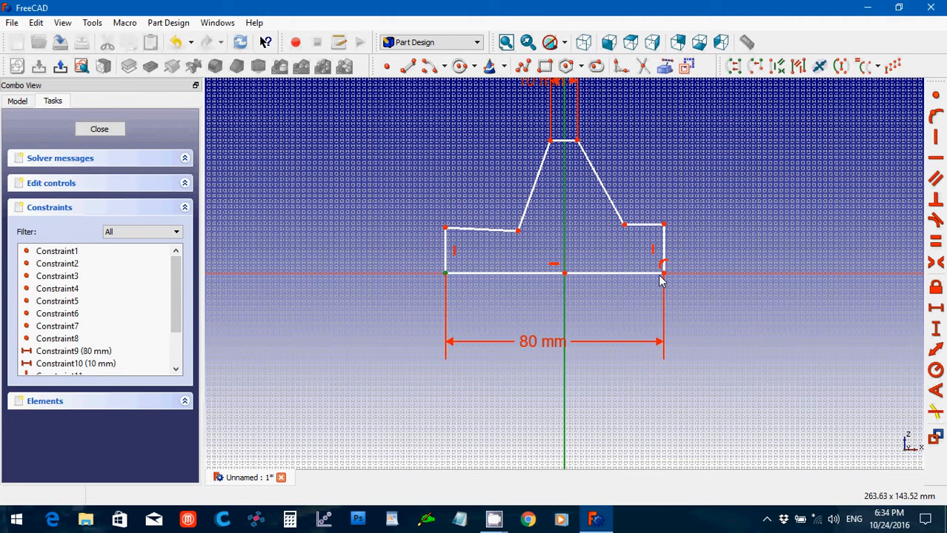
{"action": "left_click_drag", "start_coordinate": [656, 273], "coordinate": [785, 437]}
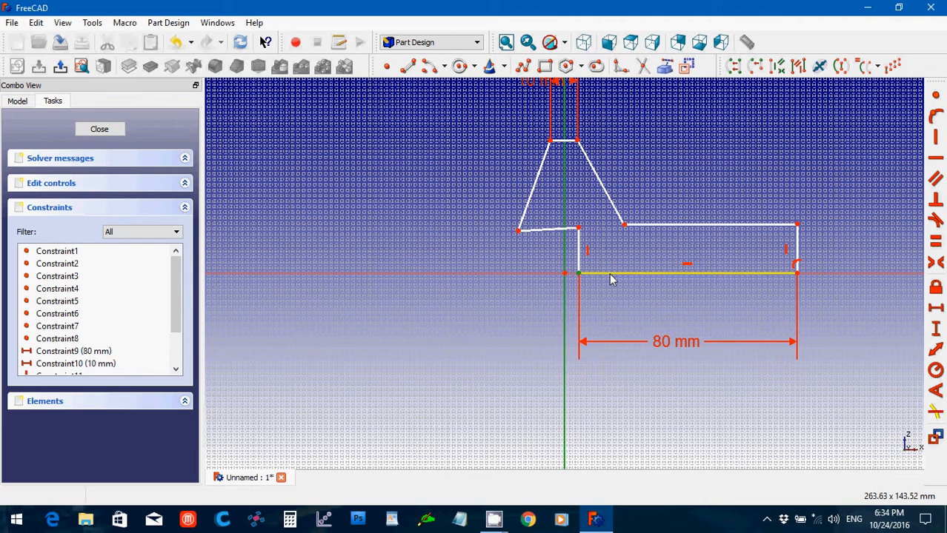
{"action": "left_click_drag", "start_coordinate": [571, 275], "coordinate": [483, 287]}
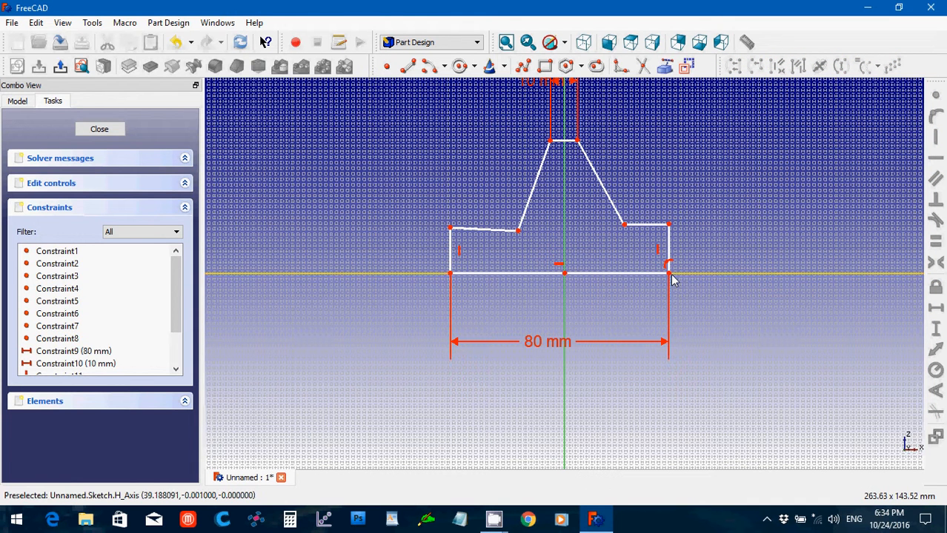
- Make the base edge's two endpoints symmetric about the sketch's vertical axis
{"action": "left_click", "coordinate": [670, 274]}
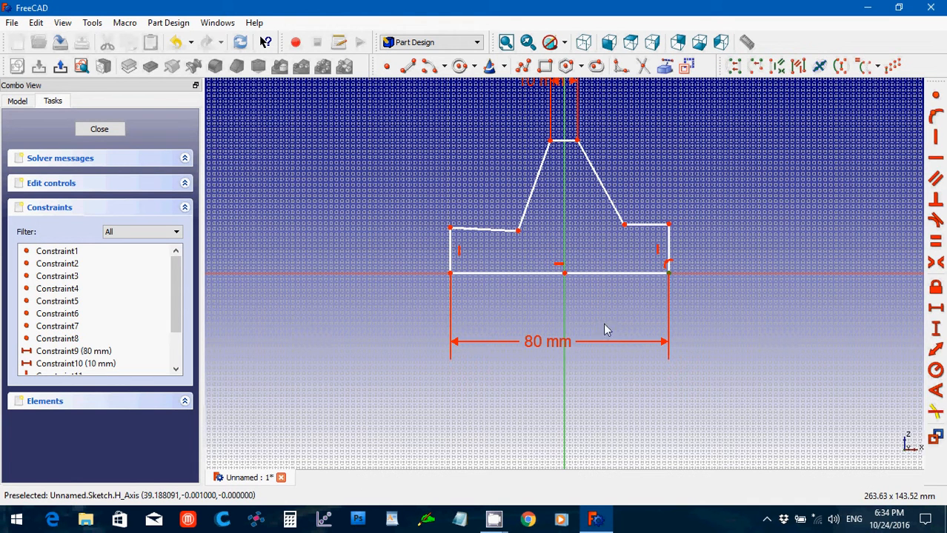
{"action": "left_click", "coordinate": [563, 330]}
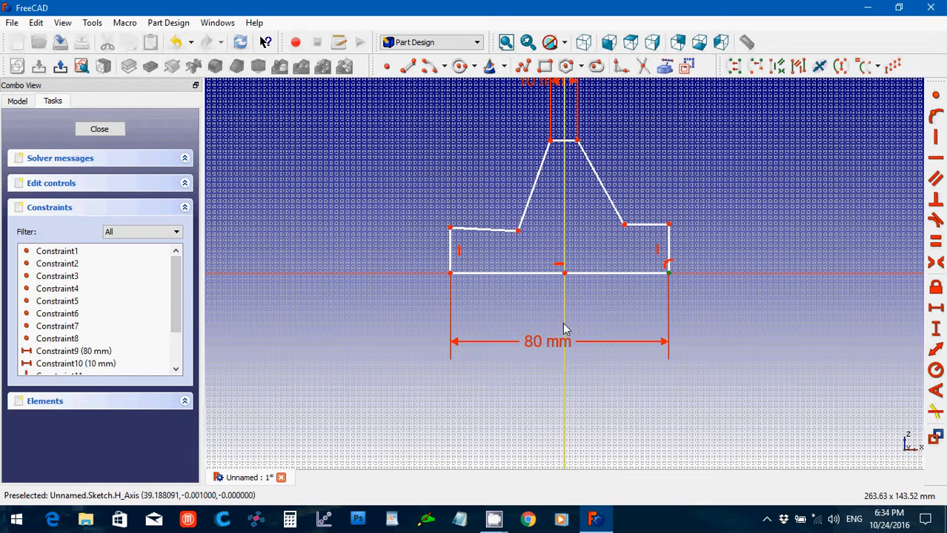
{"action": "left_click", "coordinate": [450, 274]}
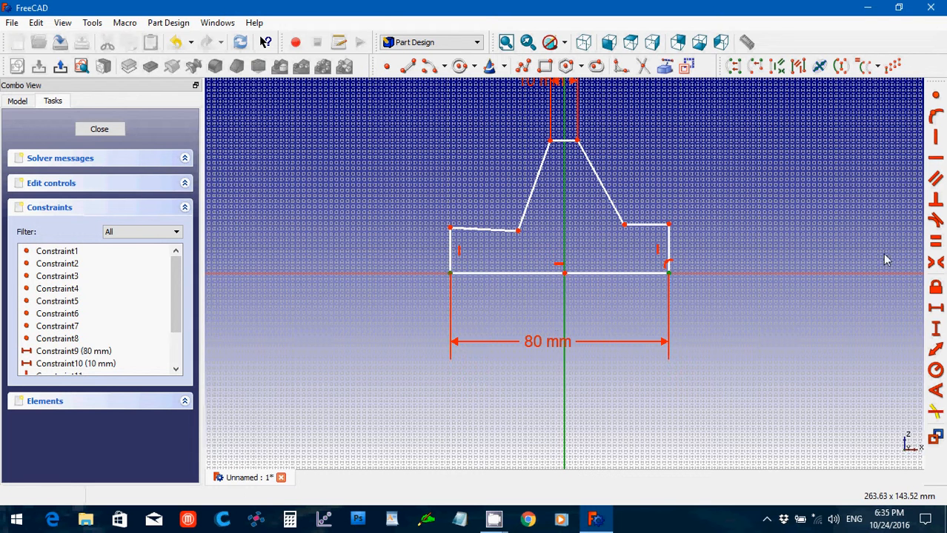
{"action": "left_click", "coordinate": [935, 267]}
{"action": "left_click", "coordinate": [935, 267]}
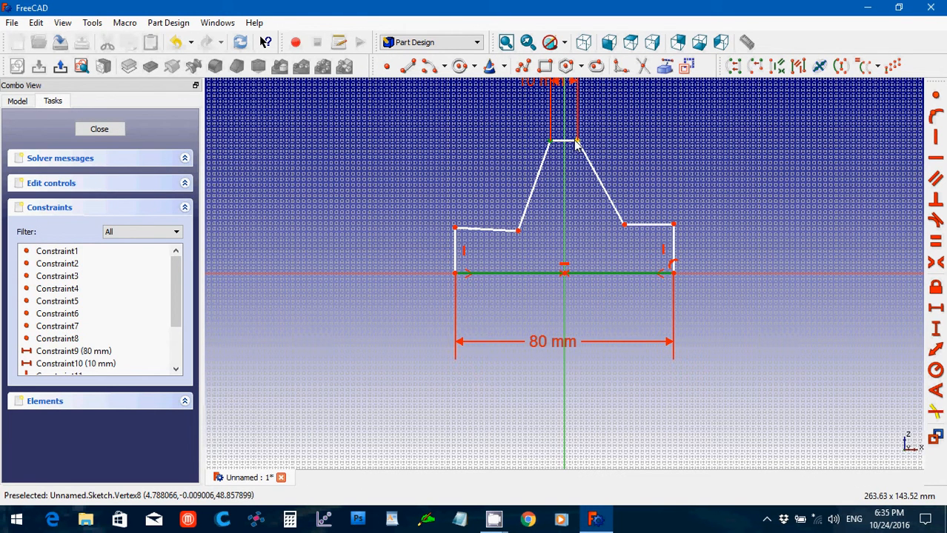
- Try to apply a symmetry constraint to the short top edge's endpoints with the base edge still in the selection
{"action": "left_click", "coordinate": [563, 154]}
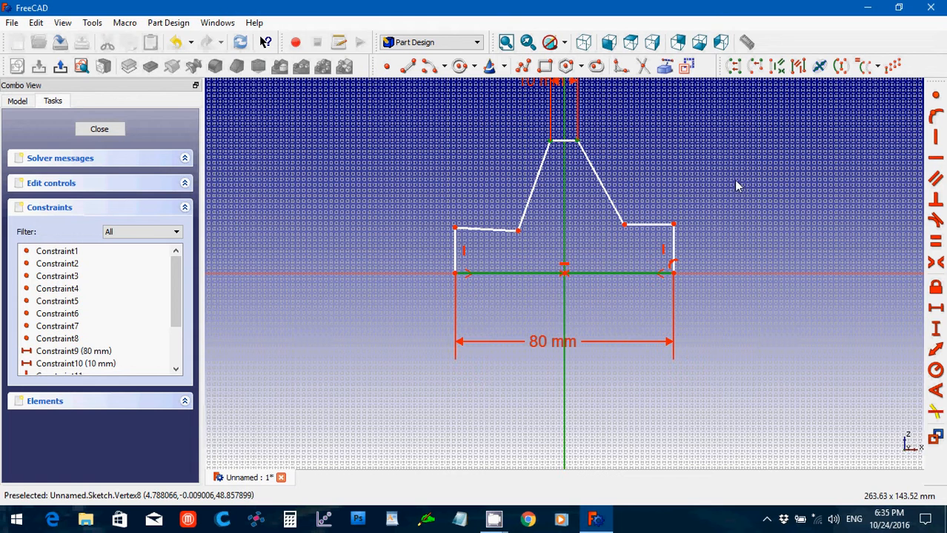
{"action": "left_click", "coordinate": [934, 264]}
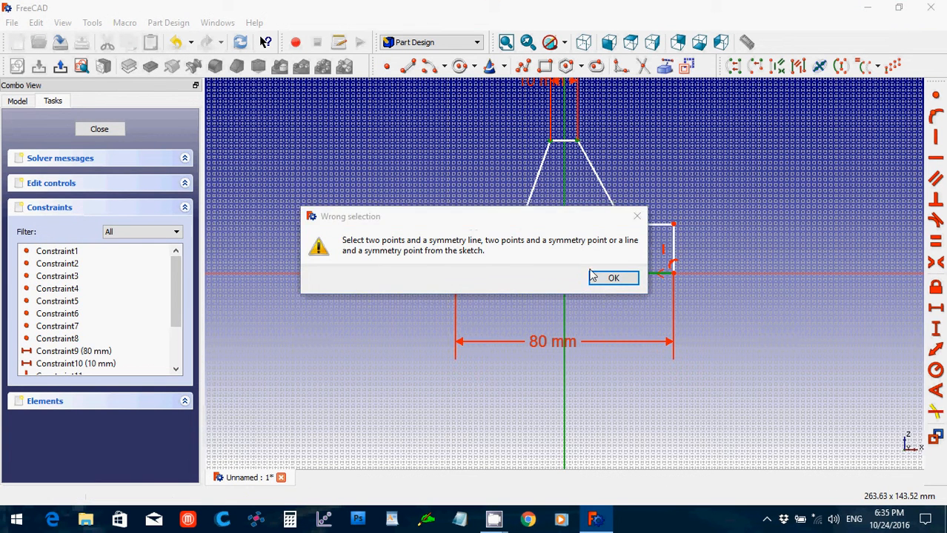
{"action": "left_click", "coordinate": [612, 279]}
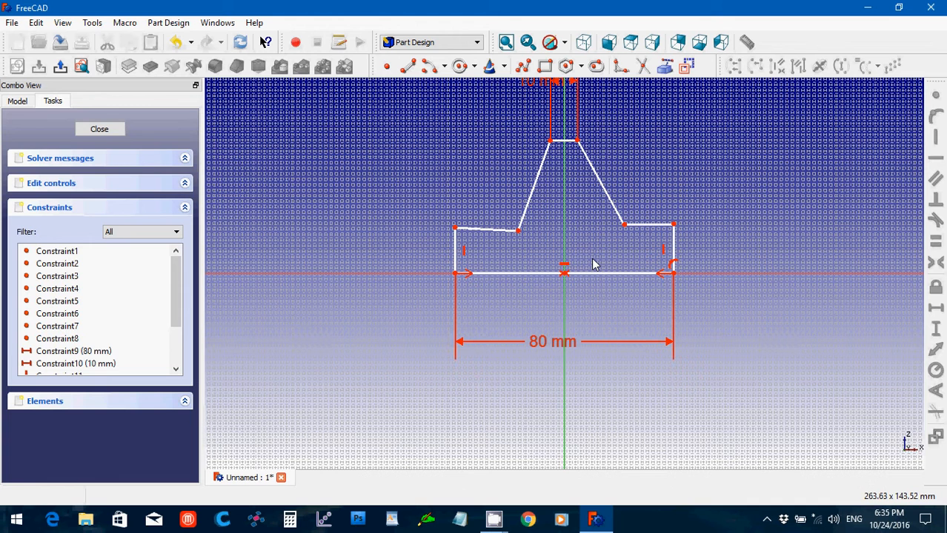
- Make the short top edge's two endpoints symmetric about the sketch's vertical axis
{"action": "left_click", "coordinate": [578, 143]}
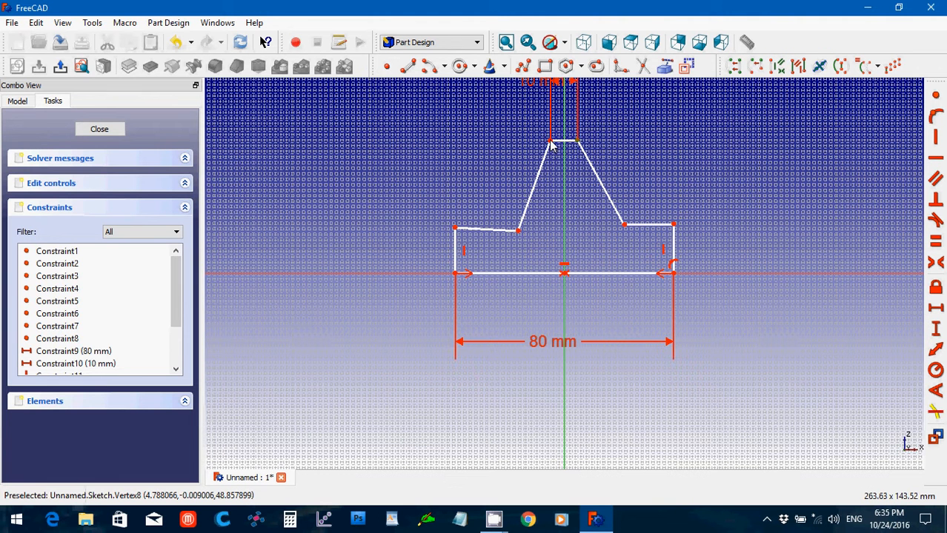
{"action": "left_click", "coordinate": [550, 141]}
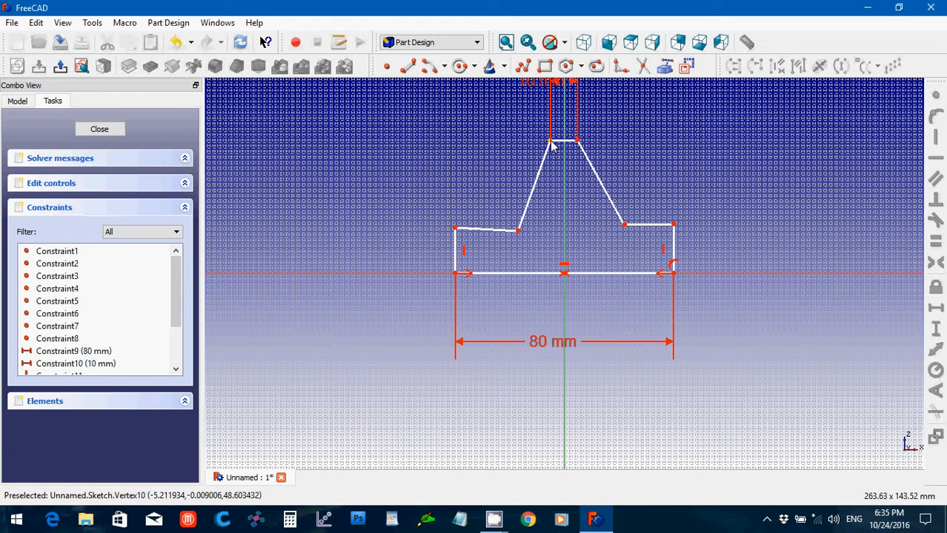
{"action": "left_click", "coordinate": [550, 144]}
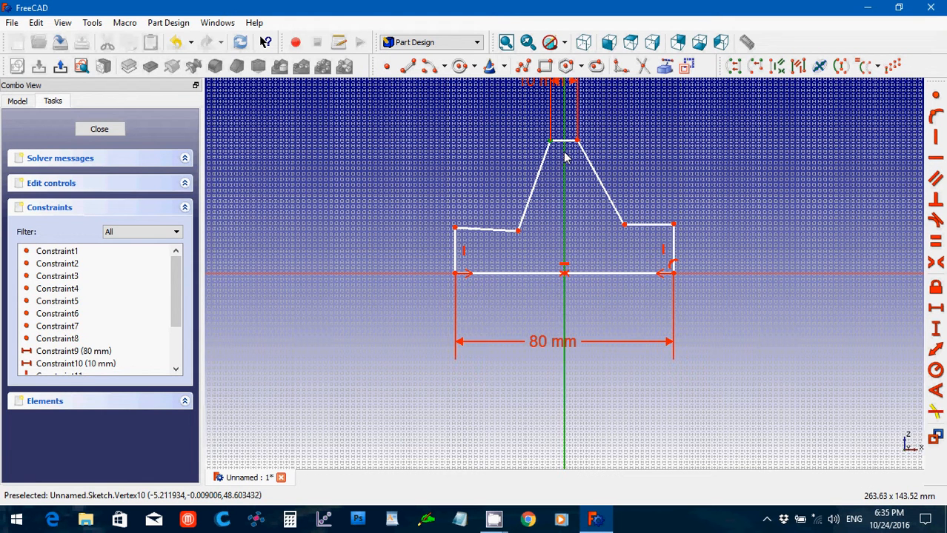
{"action": "left_click", "coordinate": [577, 141]}
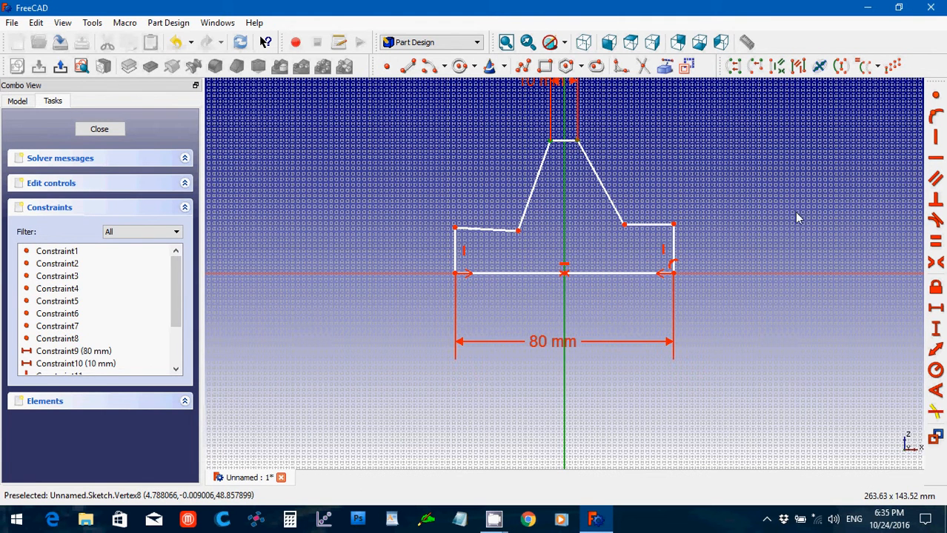
{"action": "left_click", "coordinate": [935, 264]}
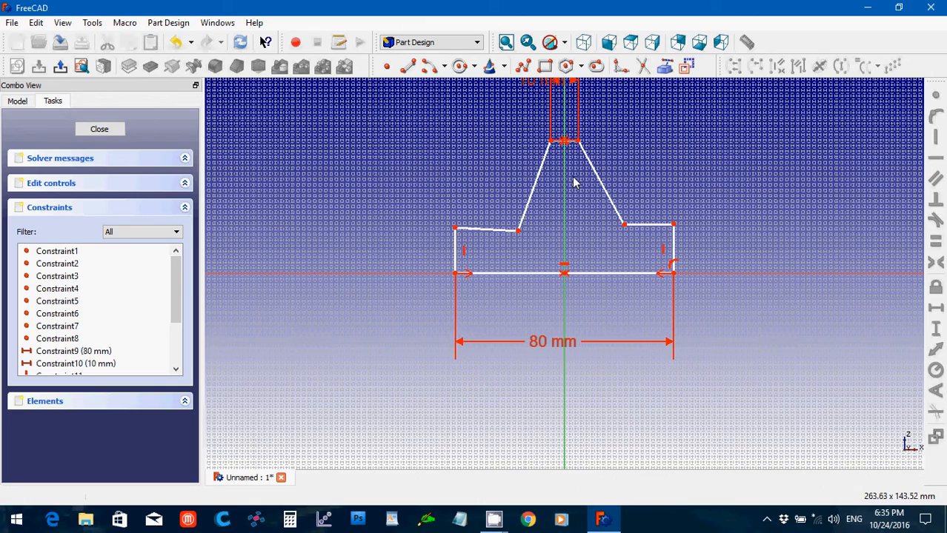
- Constrain the vertical distance from the top edge's right endpoint down to the base line to 50 mm
{"action": "scroll", "coordinate": [574, 182], "scroll_direction": "up", "scroll_amount": 1}
{"action": "scroll", "coordinate": [574, 181], "scroll_direction": "up", "scroll_amount": 1}
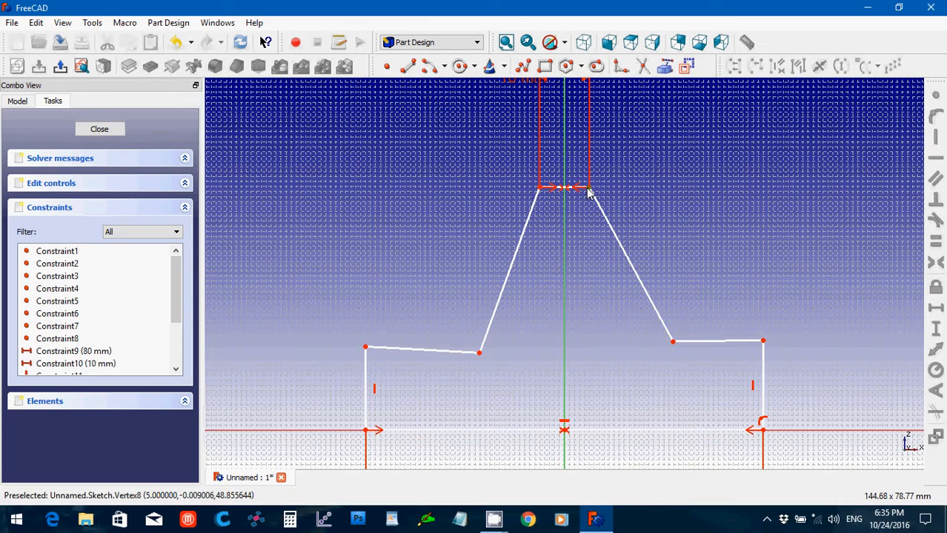
{"action": "left_click", "coordinate": [588, 189]}
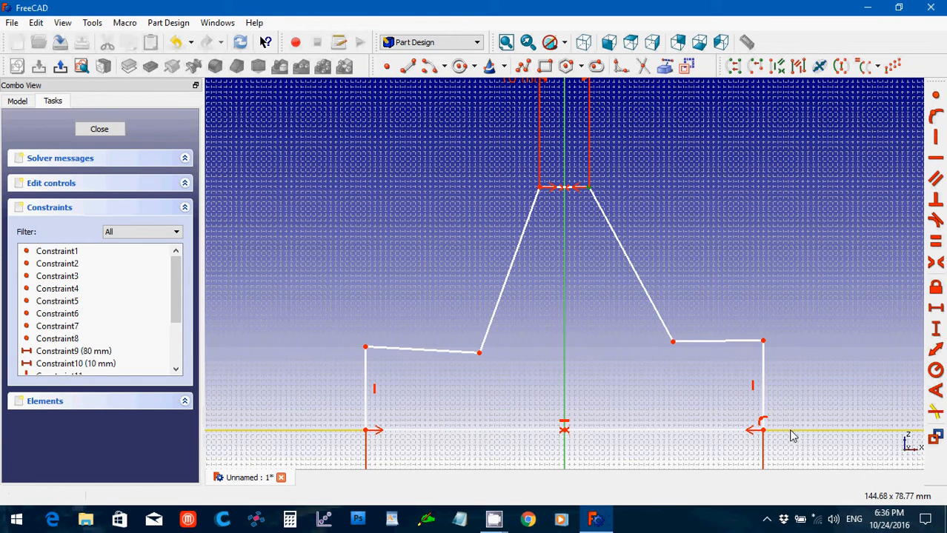
{"action": "left_click", "coordinate": [936, 331]}
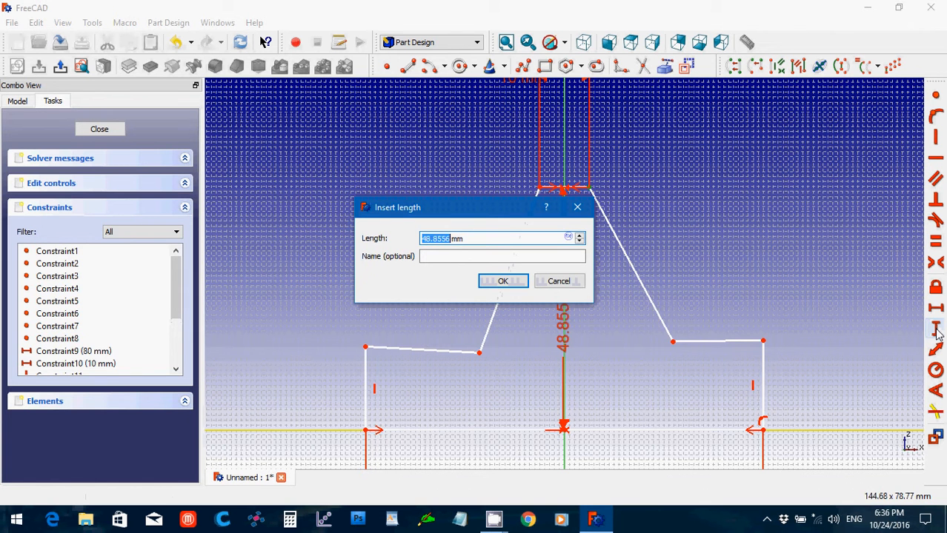
{"action": "type", "text": "50"}
{"action": "key", "text": "Return"}
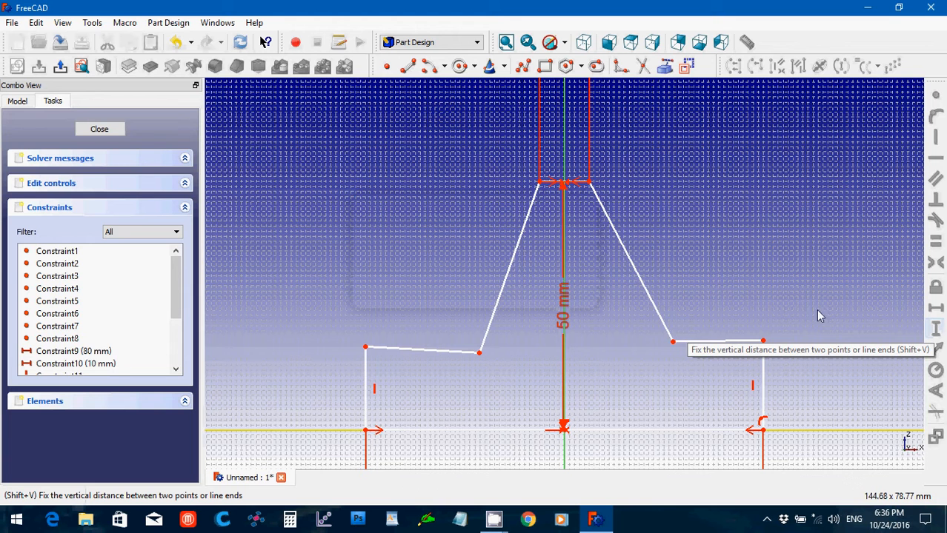
- Apply horizontal constraints to the left and right shoulder edges on either side of the peak
{"action": "left_click", "coordinate": [434, 358]}
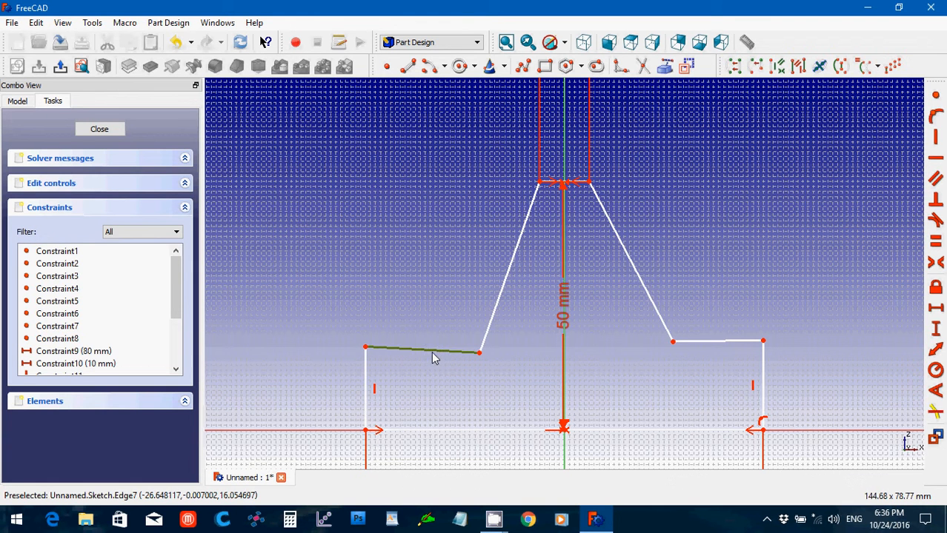
{"action": "left_click", "coordinate": [936, 160]}
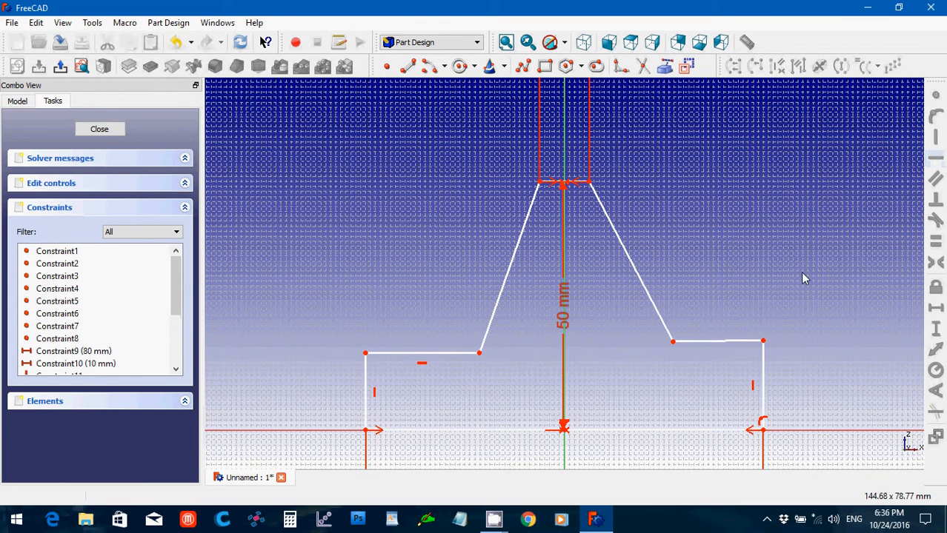
{"action": "left_click", "coordinate": [723, 346]}
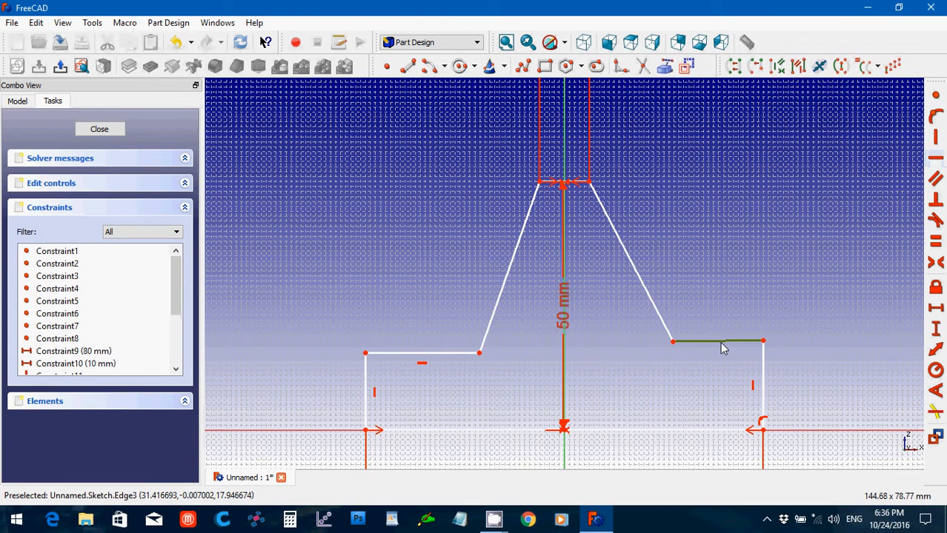
{"action": "left_click", "coordinate": [935, 160]}
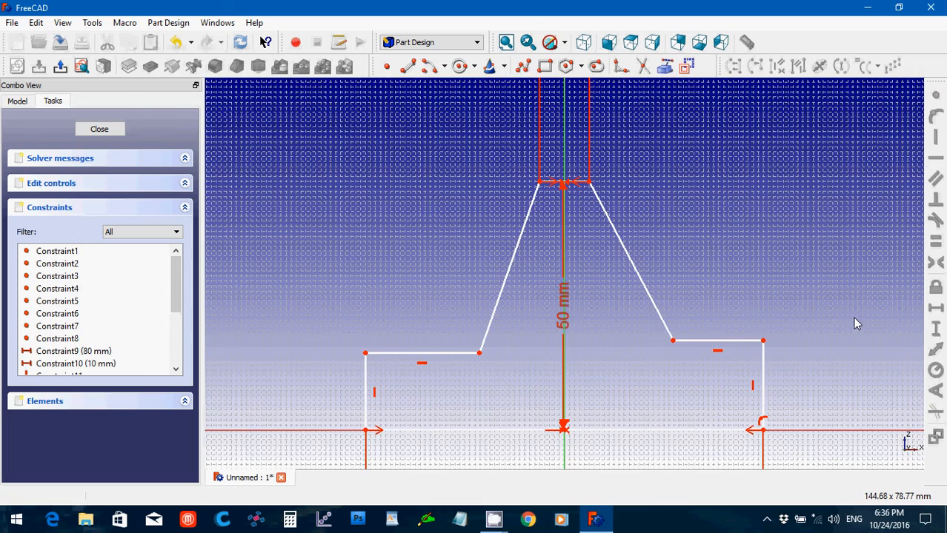
- Constrain the vertical length of the base block's left side edge to 10 mm
{"action": "scroll", "coordinate": [854, 319], "scroll_direction": "down", "scroll_amount": 1}
{"action": "scroll", "coordinate": [854, 319], "scroll_direction": "down", "scroll_amount": 2}
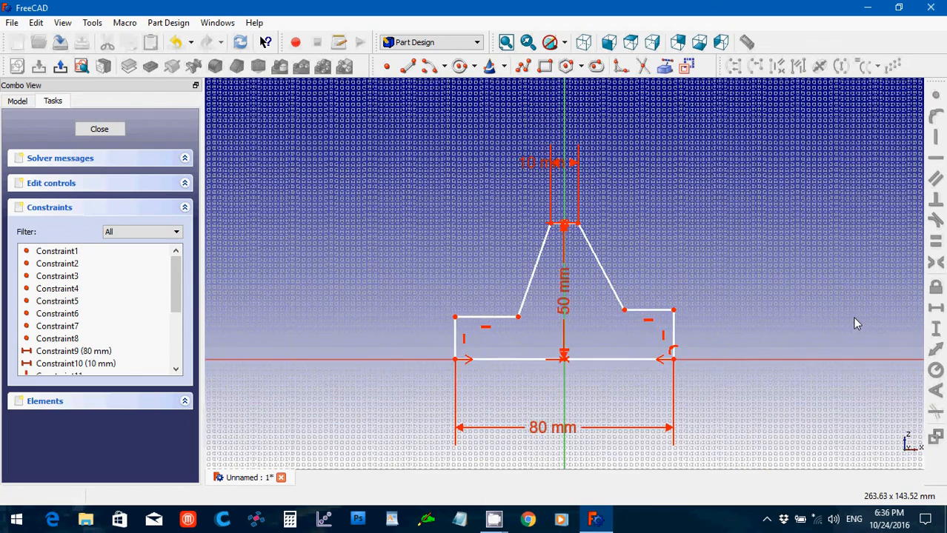
{"action": "scroll", "coordinate": [854, 318], "scroll_direction": "down", "scroll_amount": 1}
{"action": "scroll", "coordinate": [853, 317], "scroll_direction": "up", "scroll_amount": 3}
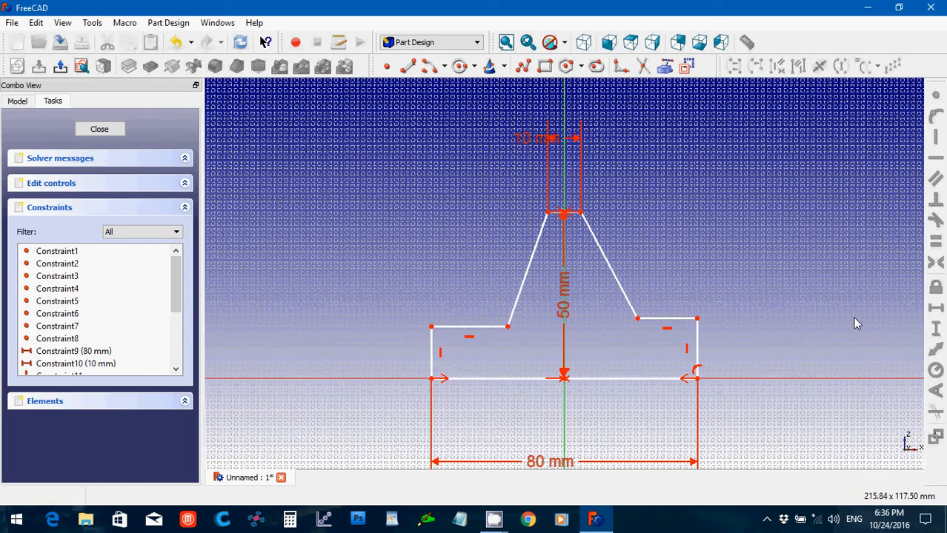
{"action": "left_click", "coordinate": [432, 356]}
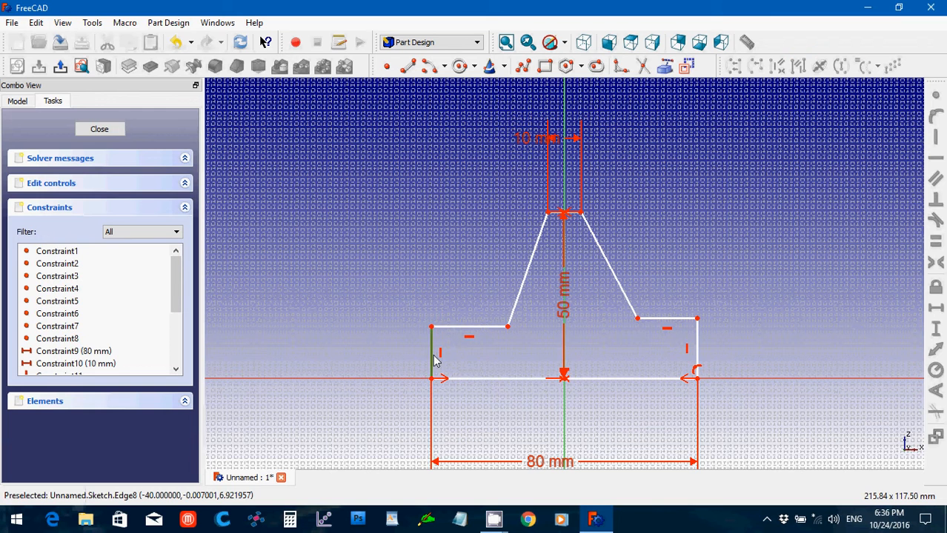
{"action": "left_click", "coordinate": [936, 329]}
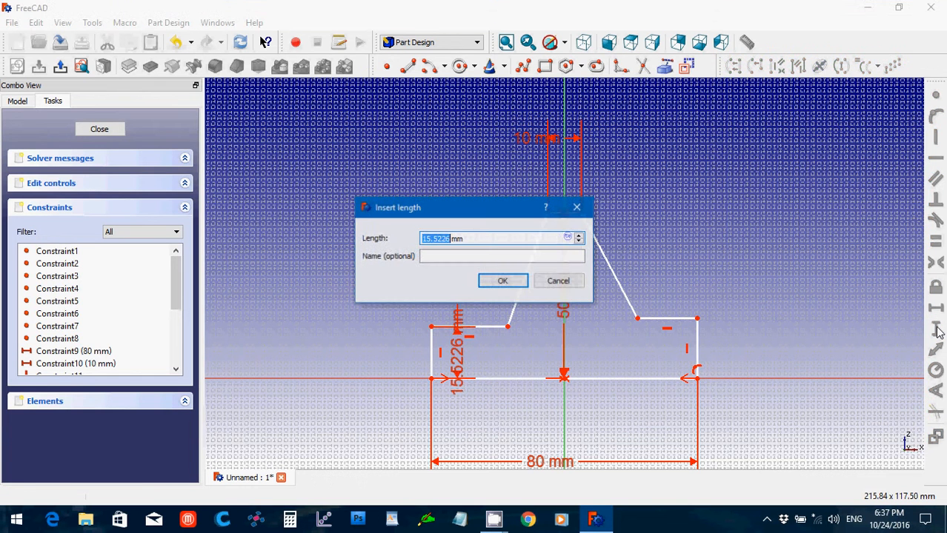
{"action": "type", "text": "10"}
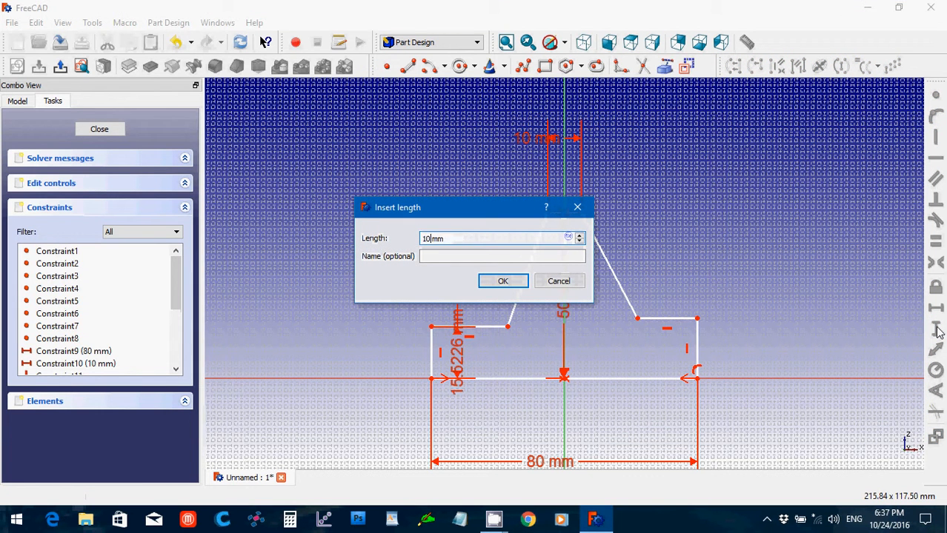
{"action": "left_click", "coordinate": [505, 281]}
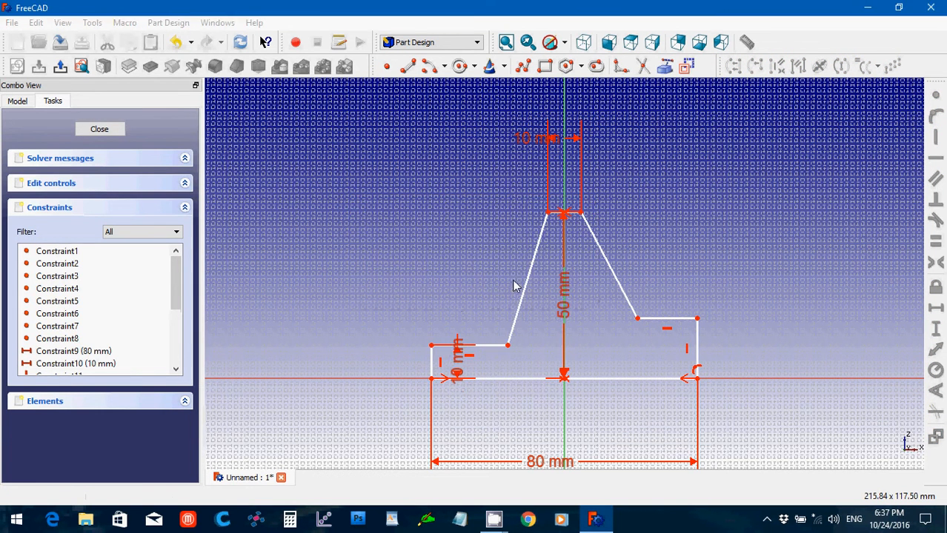
- Make the base block's left and right side edges equal in length
{"action": "left_click", "coordinate": [437, 363]}
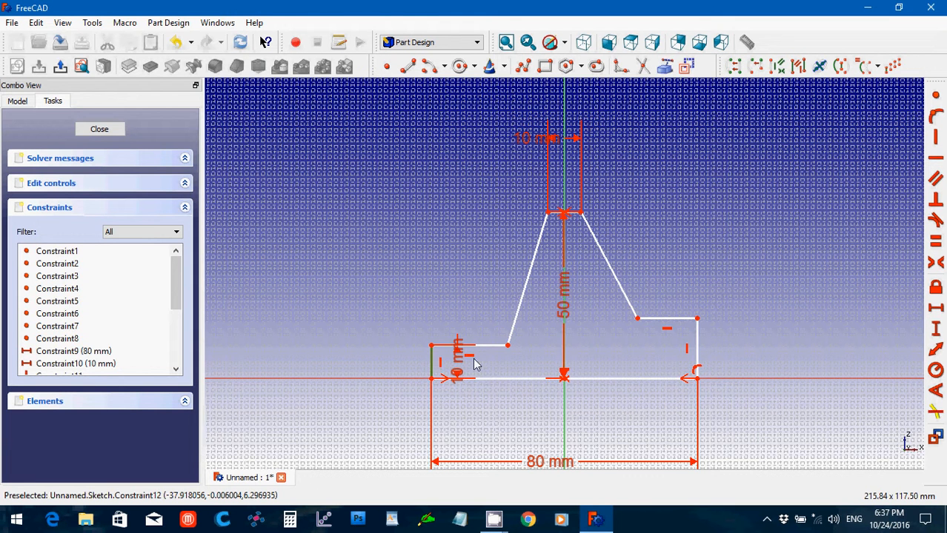
{"action": "left_click", "coordinate": [698, 350]}
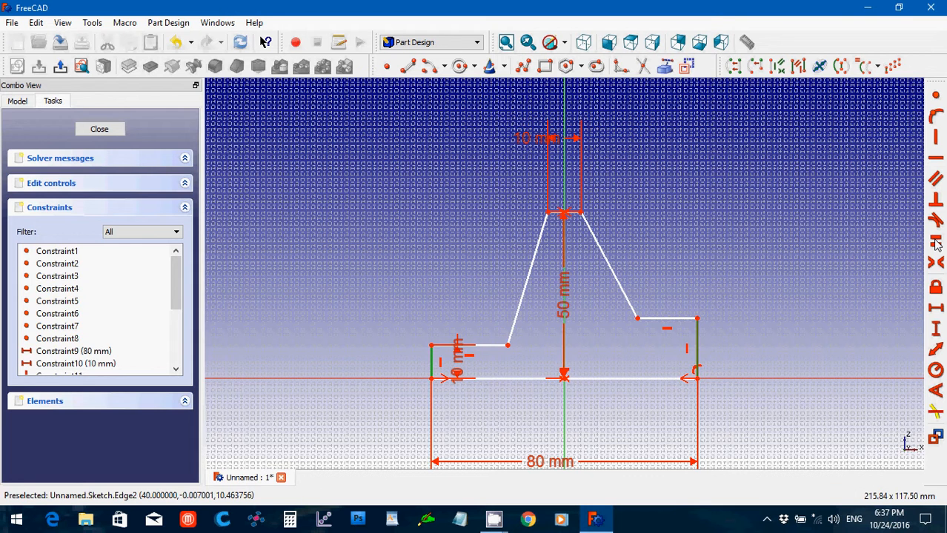
{"action": "left_click", "coordinate": [935, 244]}
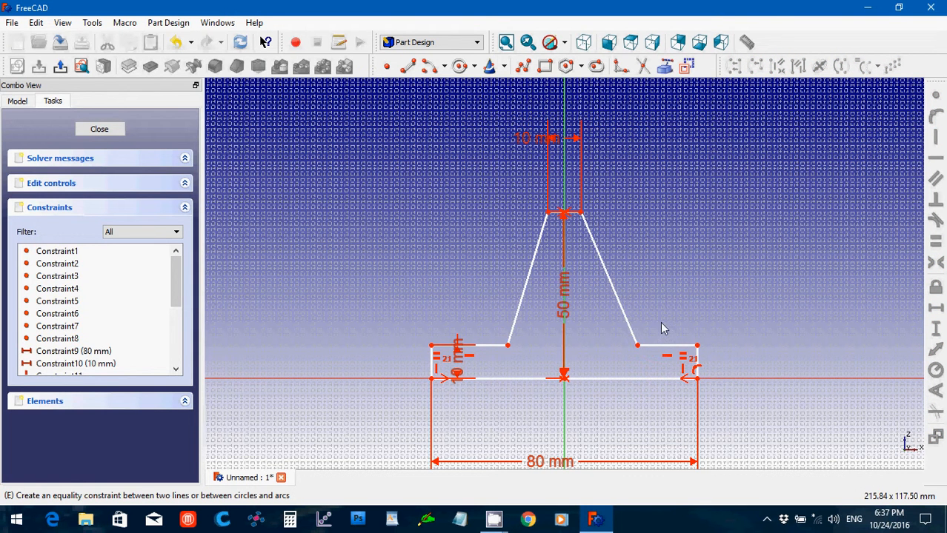
- Constrain the angle between the right shoulder edge and the right sloping edge to 110°
{"action": "left_click", "coordinate": [621, 307]}
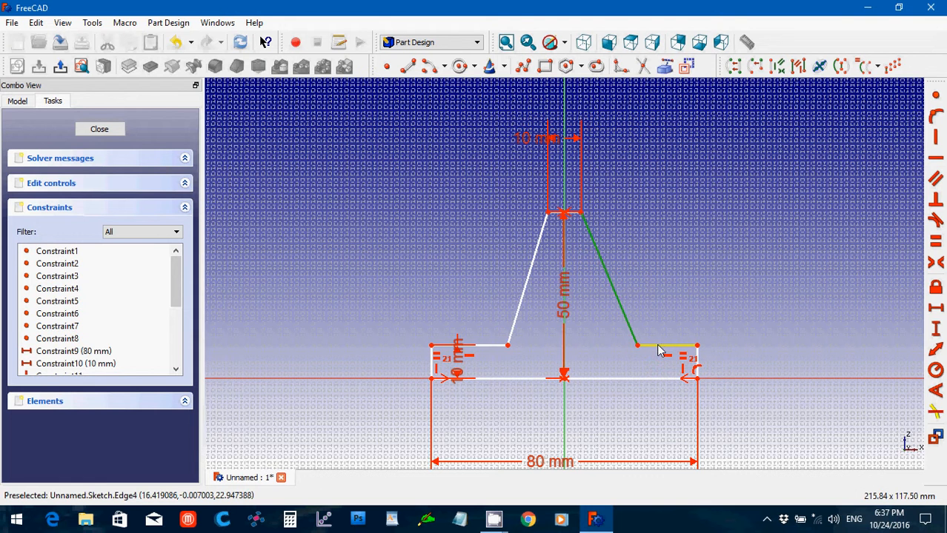
{"action": "key", "text": "Escape"}
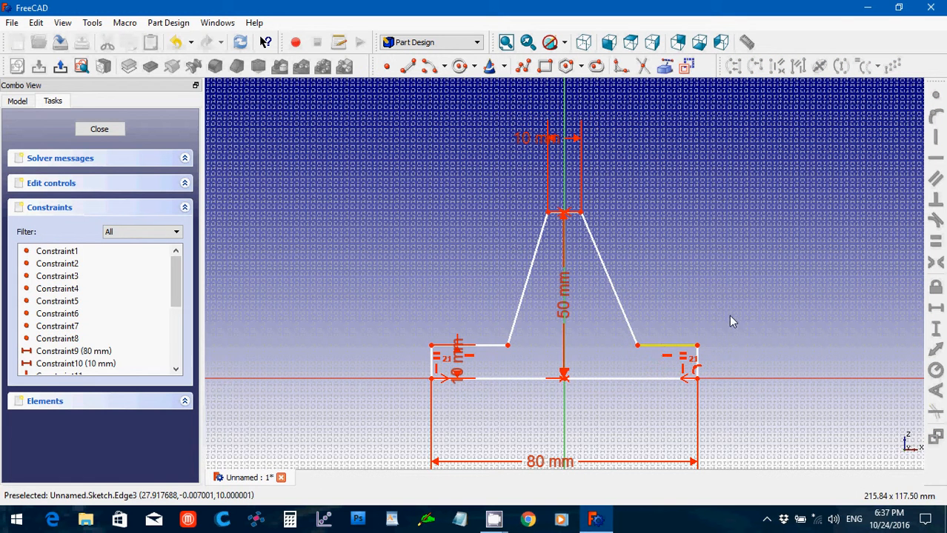
{"action": "left_click", "coordinate": [663, 346]}
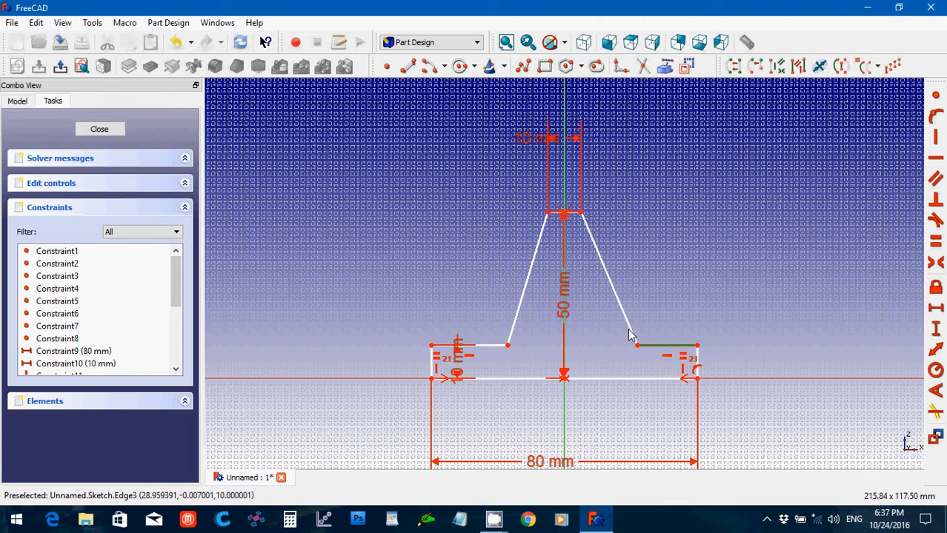
{"action": "left_click", "coordinate": [629, 333]}
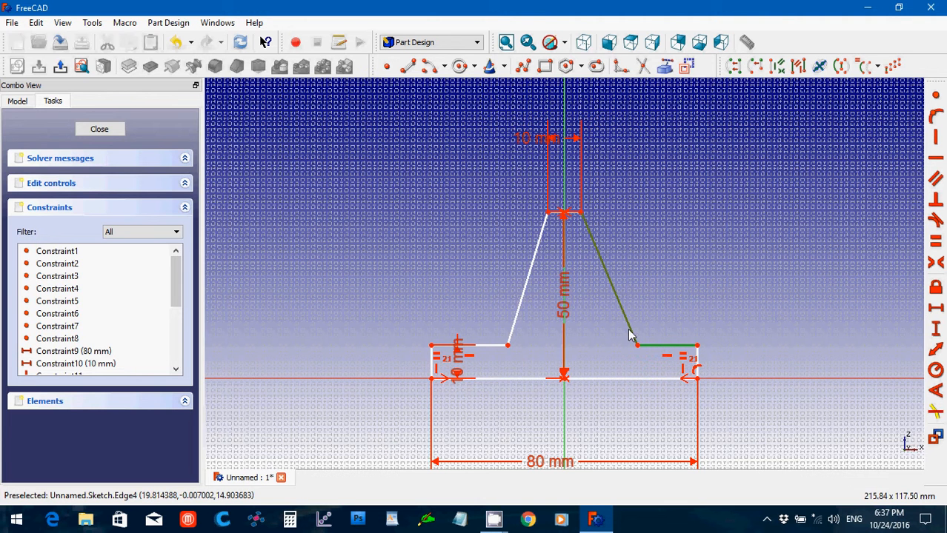
{"action": "left_click", "coordinate": [936, 394]}
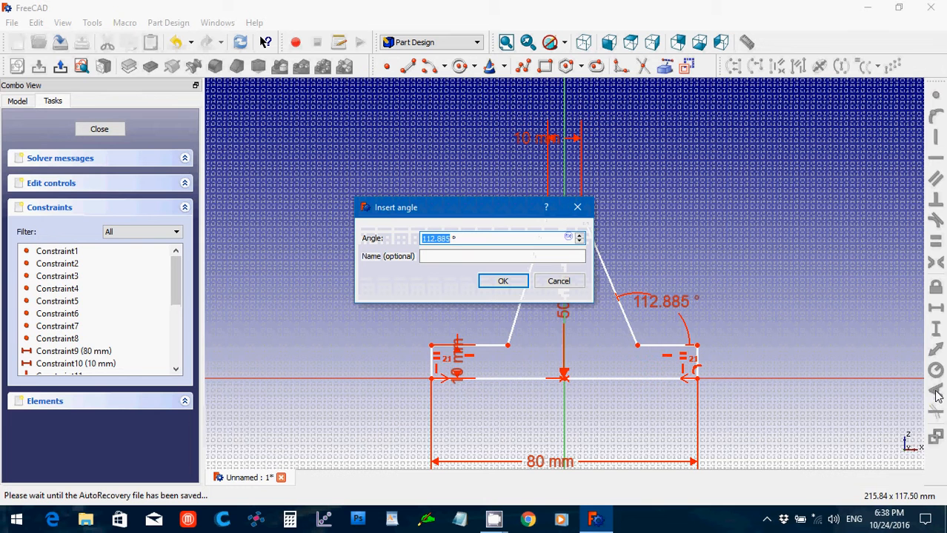
{"action": "type", "text": "110"}
{"action": "key", "text": "Return"}
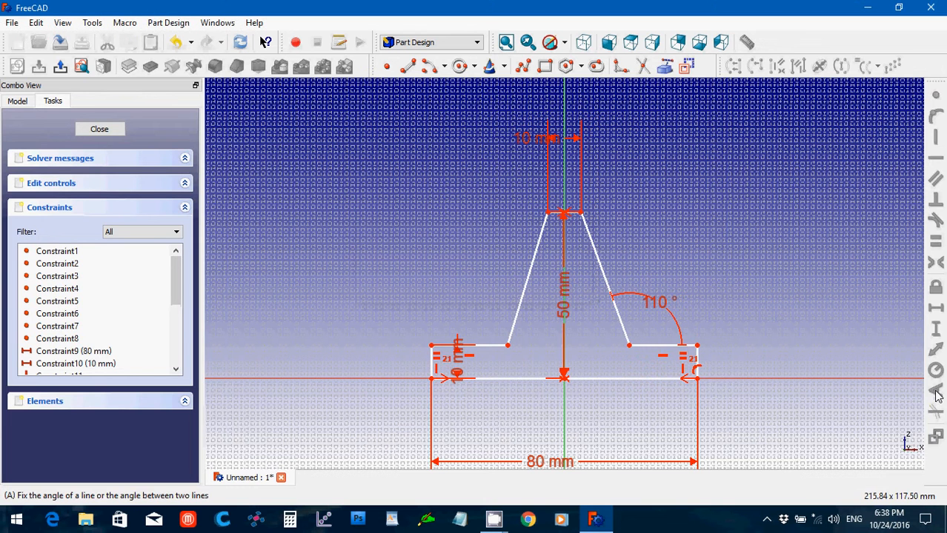
- Constrain the angle between the left sloping edge and the left shoulder edge to 110°
{"action": "left_click", "coordinate": [515, 318]}
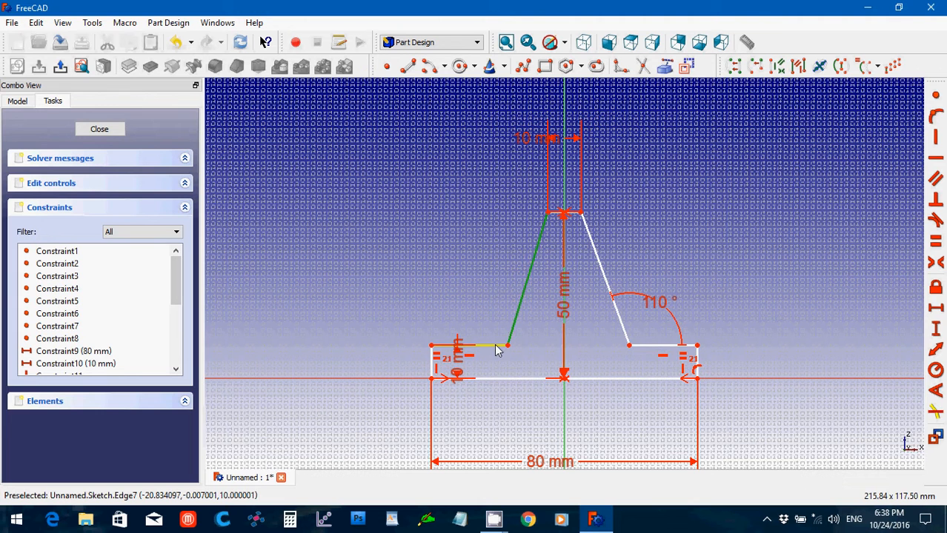
{"action": "left_click", "coordinate": [496, 345]}
{"action": "left_click", "coordinate": [936, 393]}
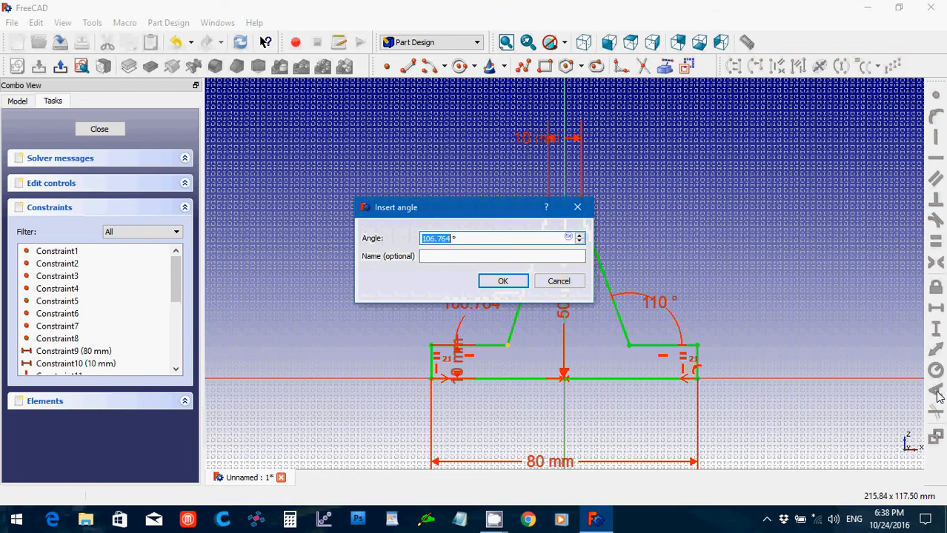
{"action": "type", "text": "110"}
{"action": "key", "text": "Return"}
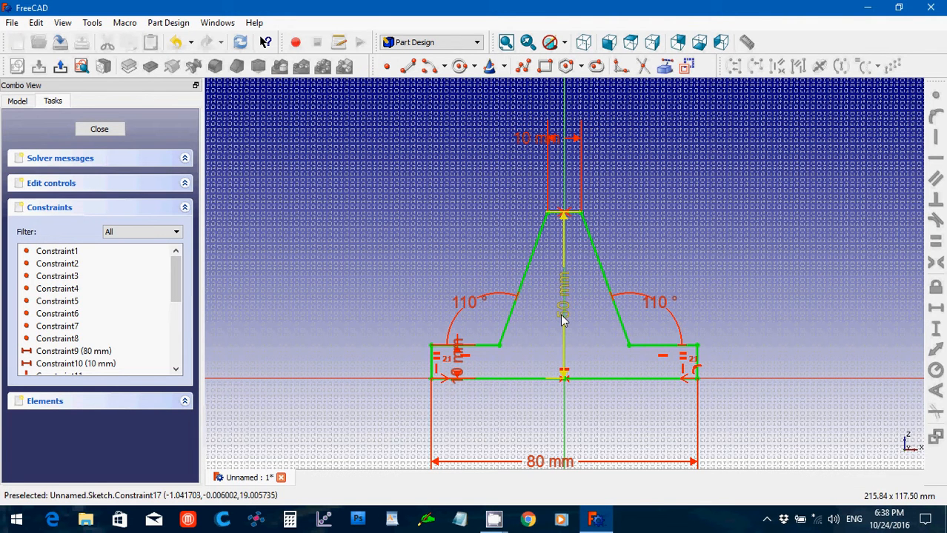
- Move the 50 mm height dimension off the centre axis and draw a circle of about 7.2 mm radius on that axis inside the peak
{"action": "left_click_drag", "start_coordinate": [582, 326], "coordinate": [621, 328]}
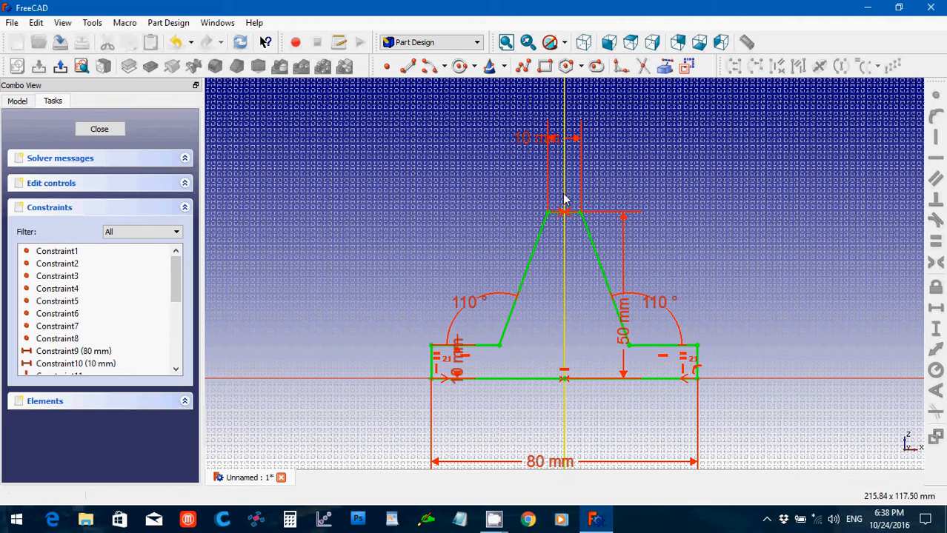
{"action": "left_click", "coordinate": [459, 66]}
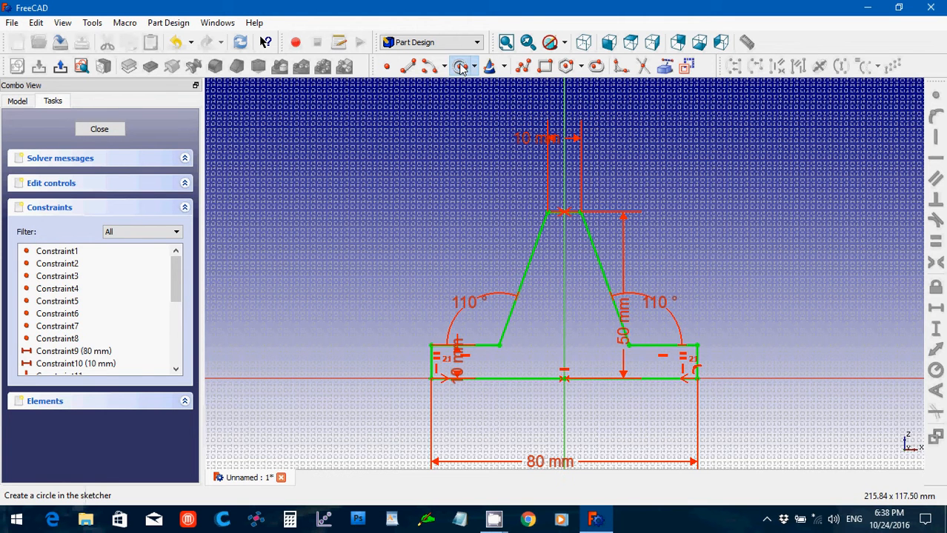
{"action": "left_click", "coordinate": [564, 280]}
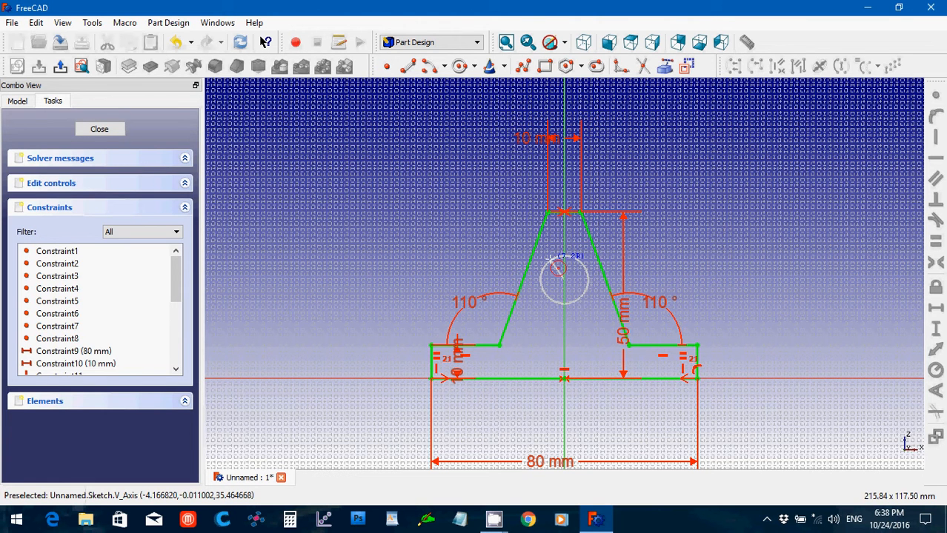
{"action": "left_click", "coordinate": [558, 268]}
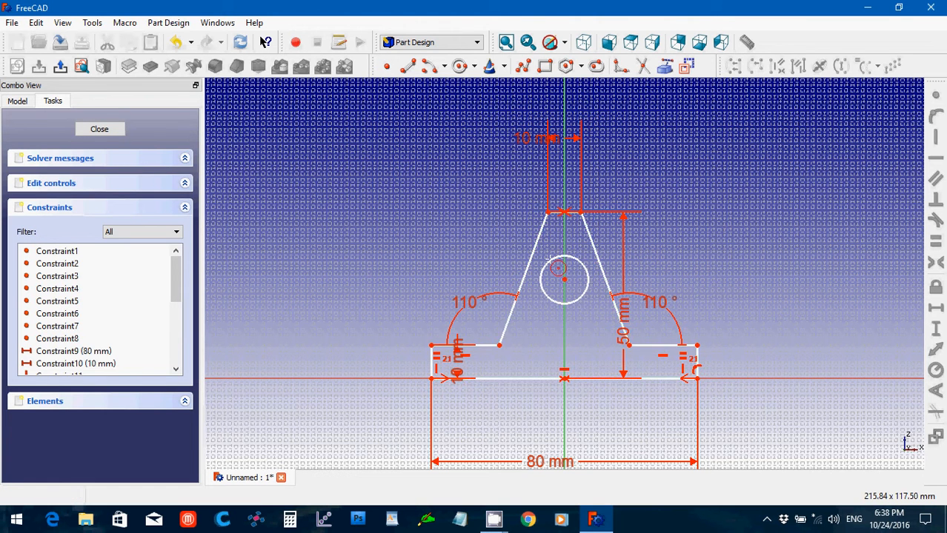
{"action": "right_click", "coordinate": [581, 303]}
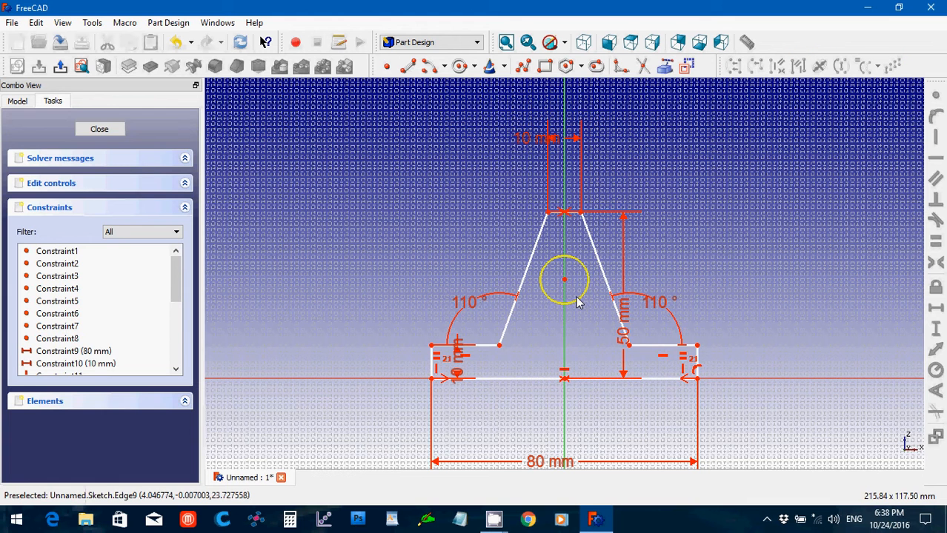
- Constrain the circle's radius to 5 mm
{"action": "left_click", "coordinate": [579, 302]}
{"action": "left_click", "coordinate": [935, 372]}
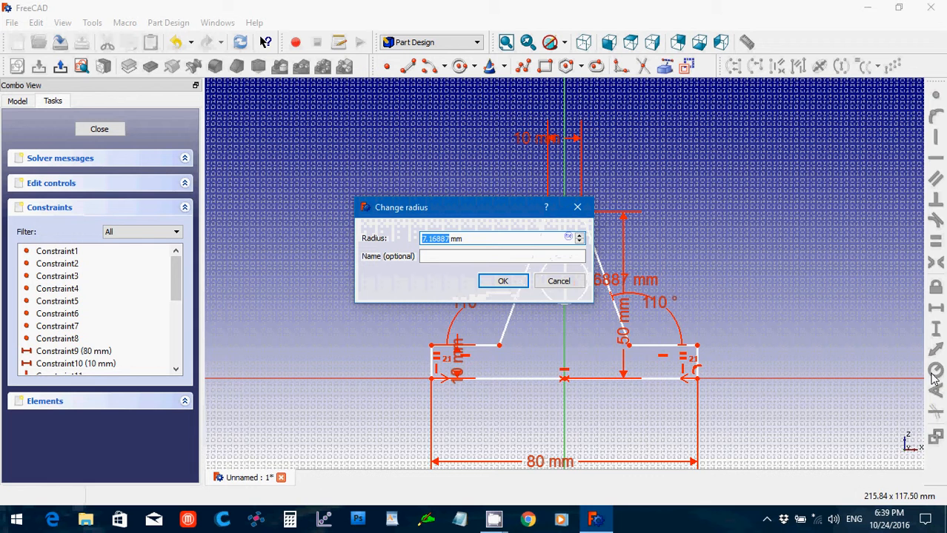
{"action": "type", "text": "5"}
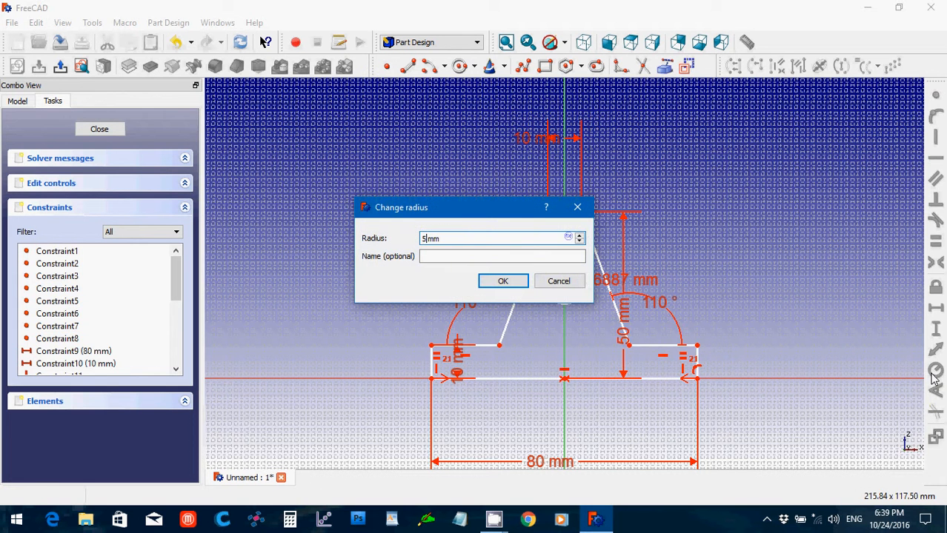
{"action": "key", "text": "Return"}
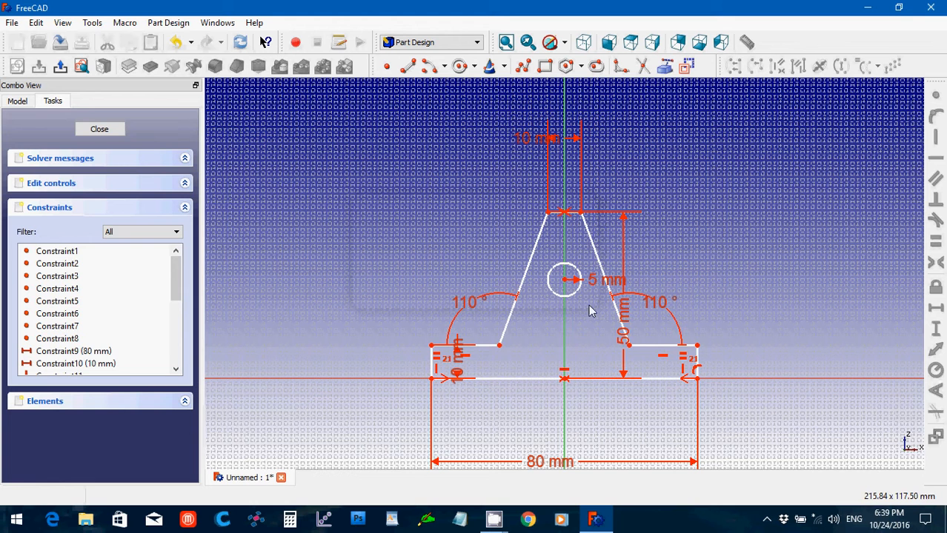
- Constrain the vertical distance between the circle's centre and the horizontal axis to 29 mm
{"action": "left_click", "coordinate": [566, 284]}
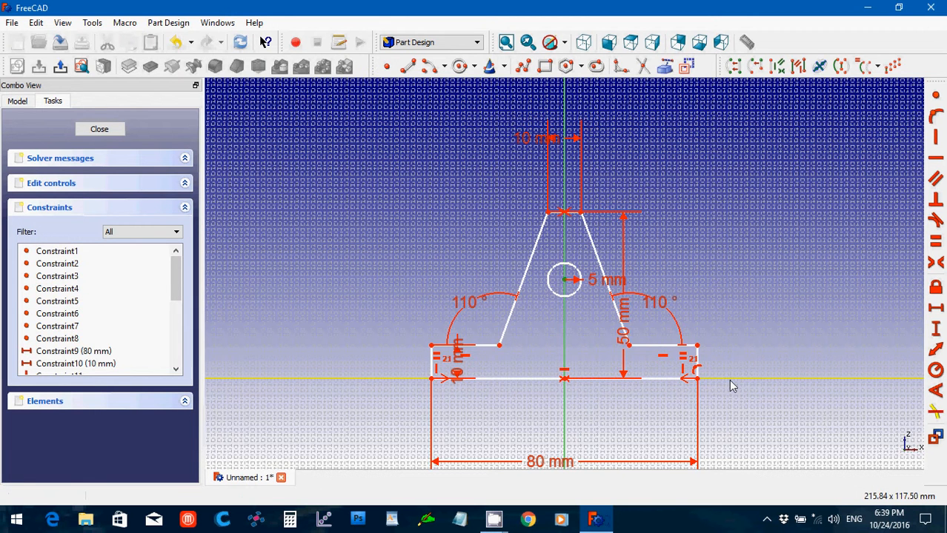
{"action": "left_click", "coordinate": [937, 333]}
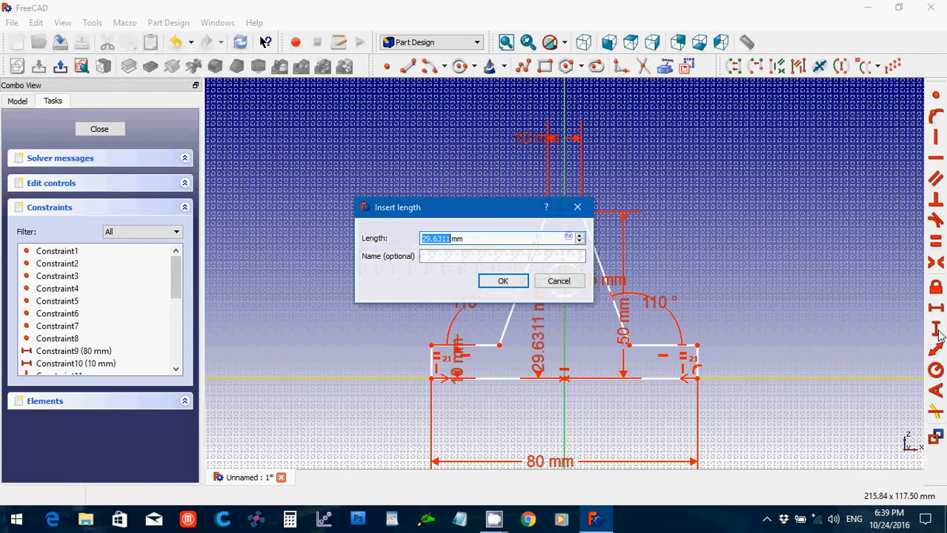
{"action": "type", "text": "29"}
{"action": "key", "text": "Return"}
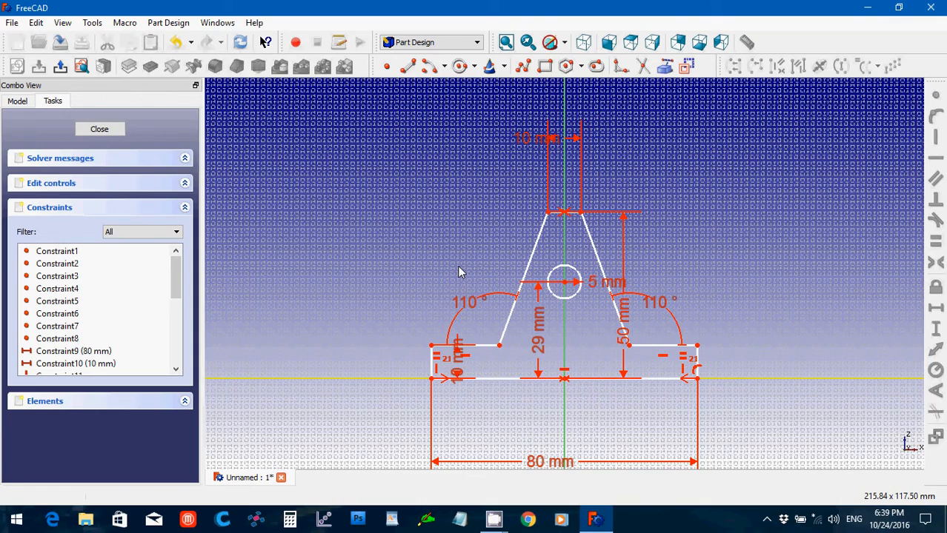
- Fix the circle's centre point onto the sketch's vertical axis with a point-on-object constraint
{"action": "scroll", "coordinate": [459, 272], "scroll_direction": "up", "scroll_amount": 5}
{"action": "scroll", "coordinate": [459, 272], "scroll_direction": "up", "scroll_amount": 2}
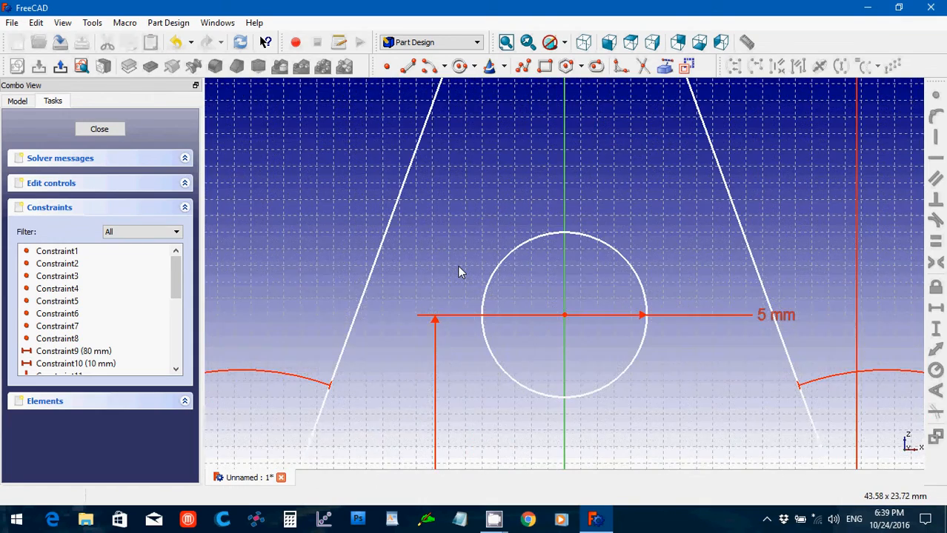
{"action": "scroll", "coordinate": [458, 272], "scroll_direction": "down", "scroll_amount": 3}
{"action": "scroll", "coordinate": [458, 273], "scroll_direction": "down", "scroll_amount": 1}
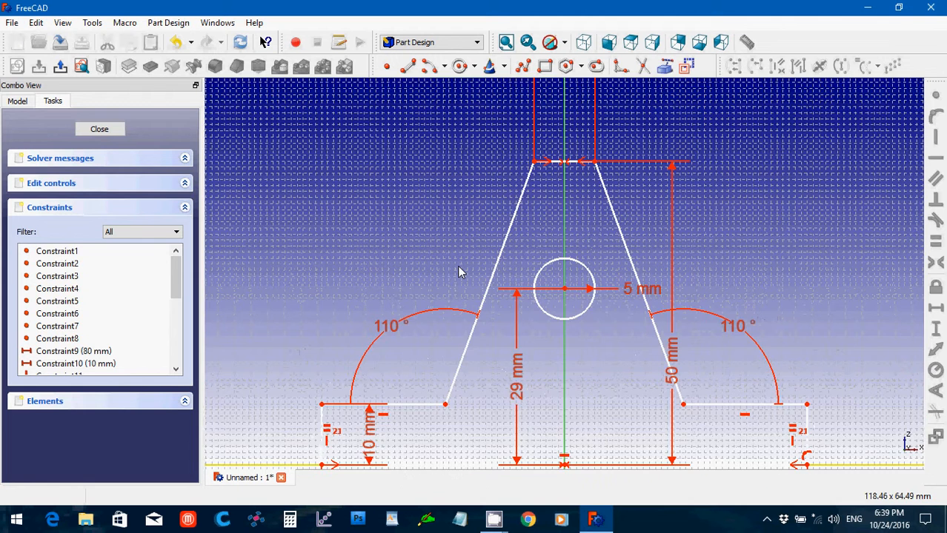
{"action": "scroll", "coordinate": [459, 272], "scroll_direction": "up", "scroll_amount": 5}
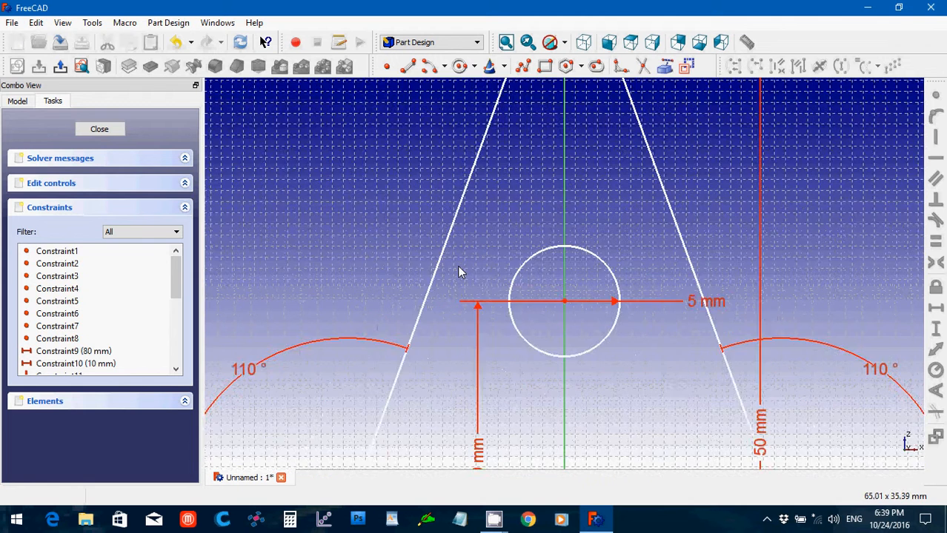
{"action": "left_click", "coordinate": [563, 317]}
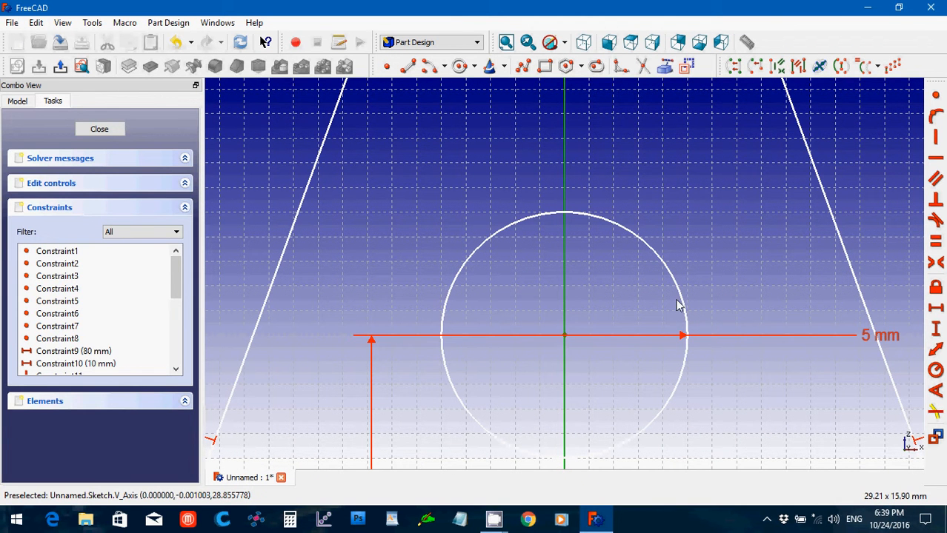
{"action": "left_click", "coordinate": [936, 119]}
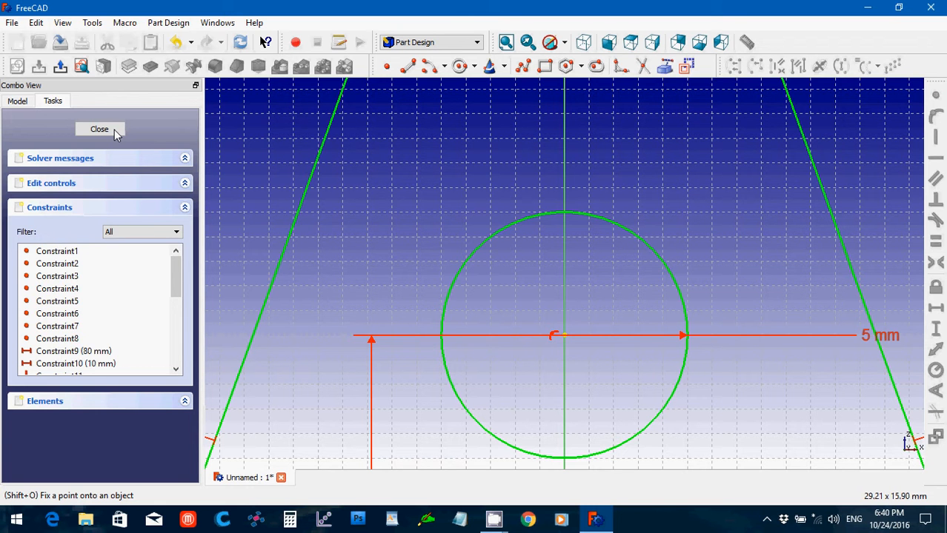
- Close the profile sketch and pad it to a length of 30 mm
{"action": "left_click", "coordinate": [114, 129]}
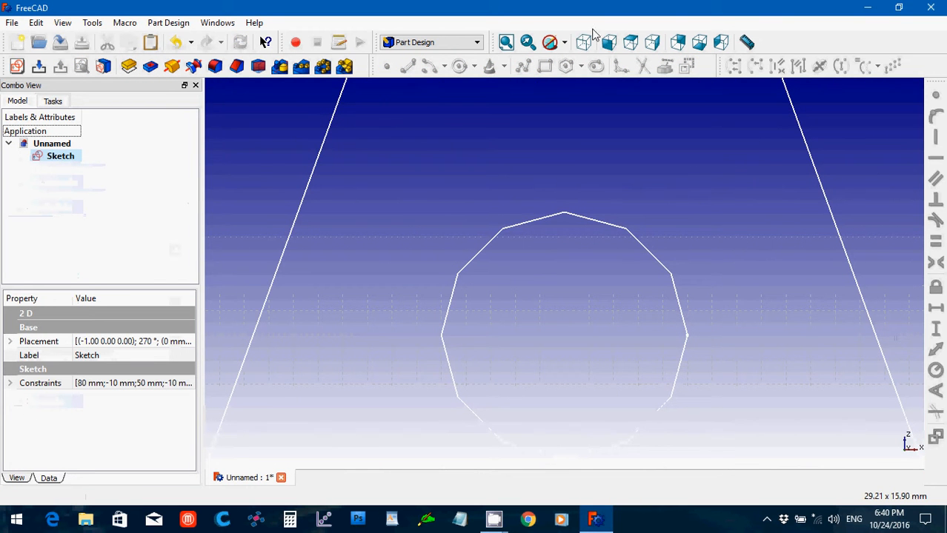
{"action": "left_click", "coordinate": [506, 42]}
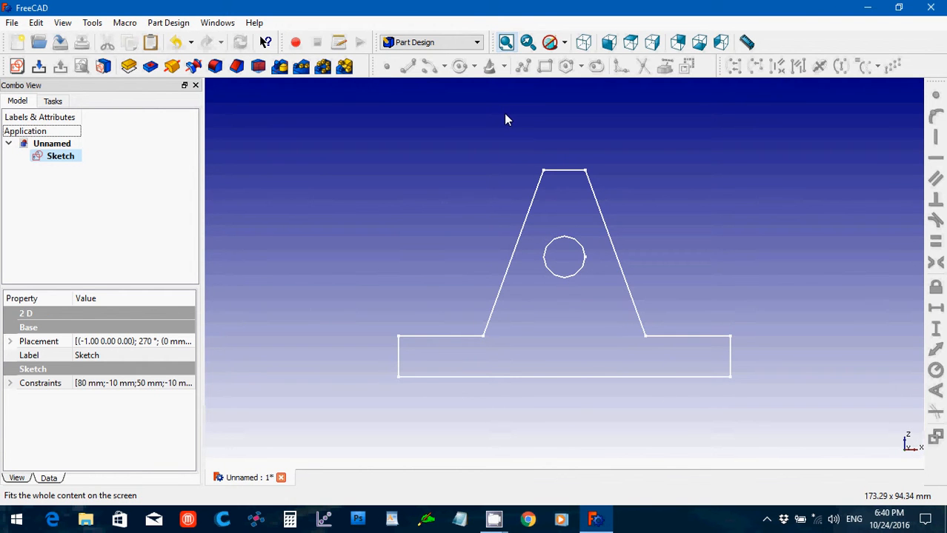
{"action": "left_click", "coordinate": [129, 67]}
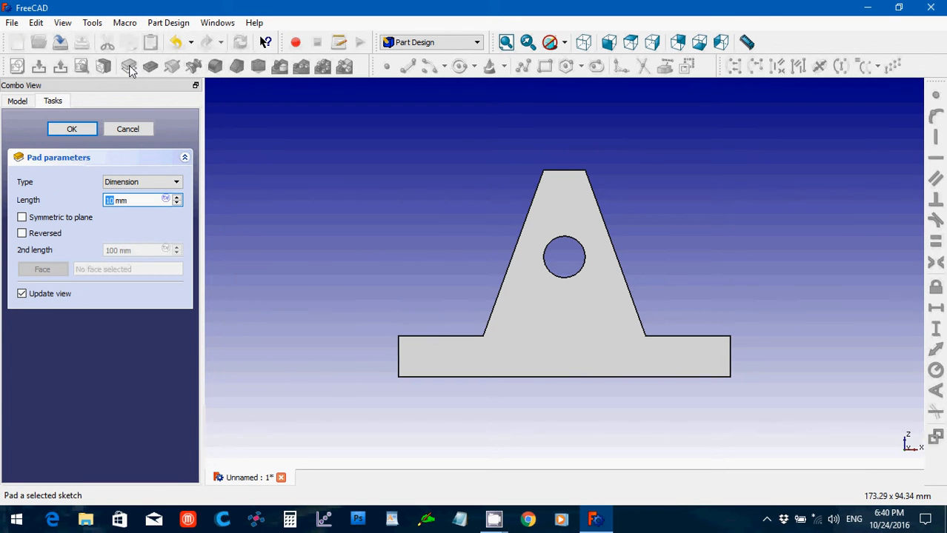
{"action": "type", "text": "30"}
{"action": "key", "text": "Return"}
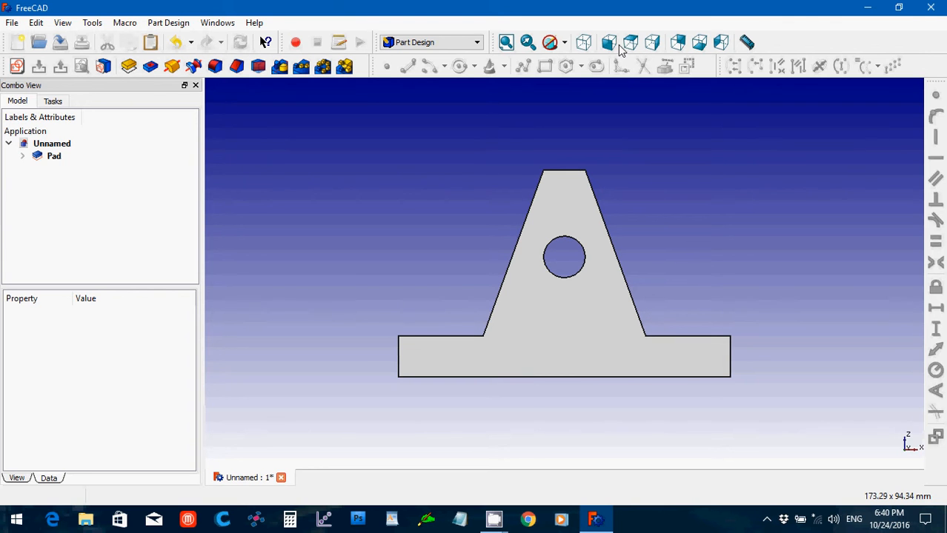
- Create a new sketch on the bottom face of the padded solid
{"action": "left_click", "coordinate": [699, 42]}
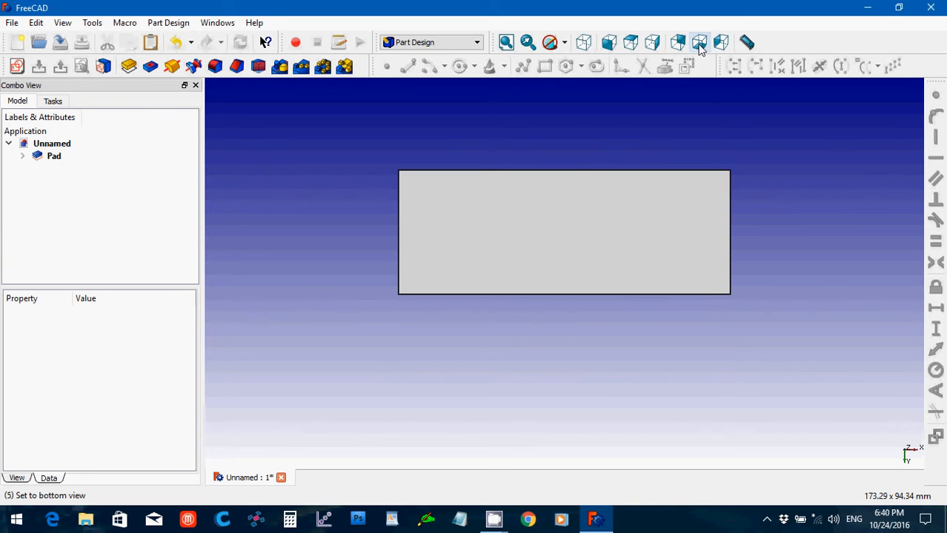
{"action": "left_click", "coordinate": [542, 249]}
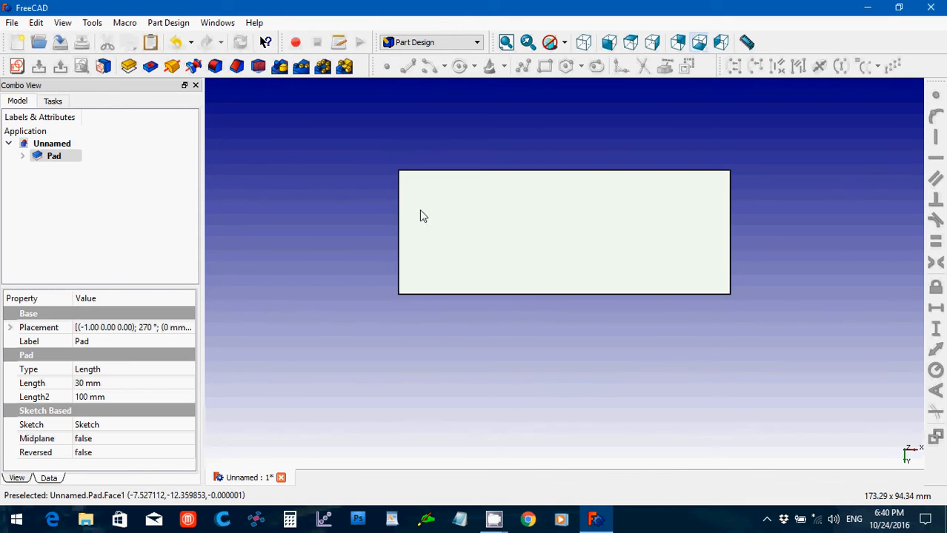
{"action": "left_click", "coordinate": [16, 67]}
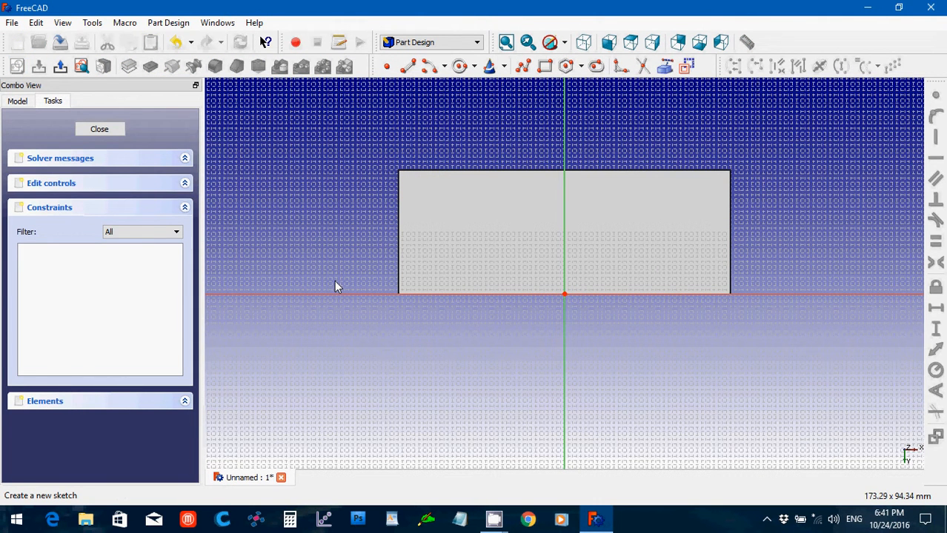
- Sketch a vertical slot near the bottom face's left edge, with straight sides about 17 mm long and end radii of about 3.2 mm
{"action": "scroll", "coordinate": [335, 283], "scroll_direction": "up", "scroll_amount": 2}
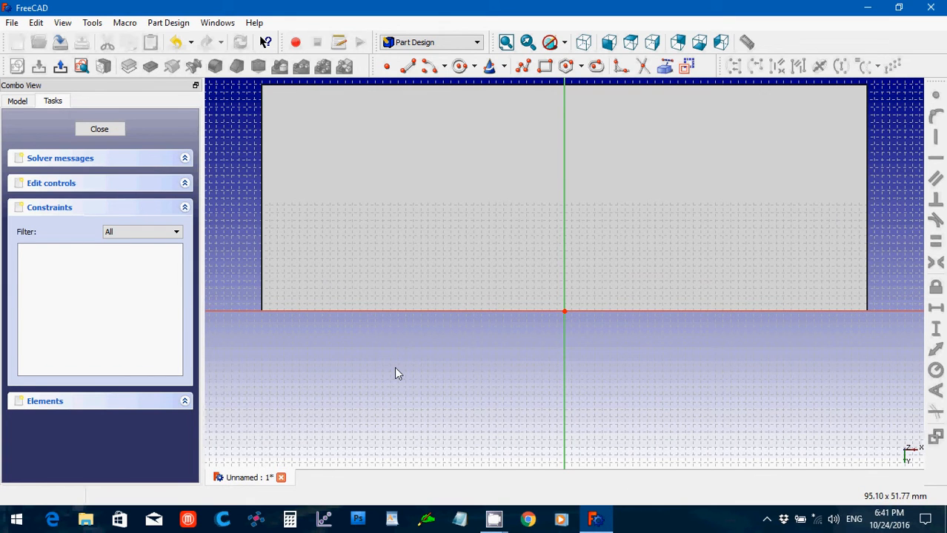
{"action": "key", "text": "Up"}
{"action": "key", "text": "Up"}
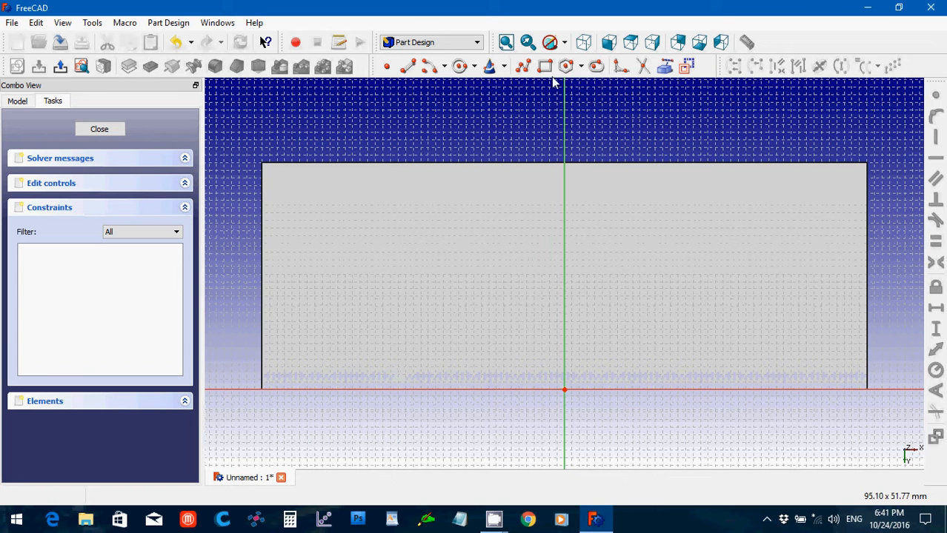
{"action": "left_click", "coordinate": [596, 67]}
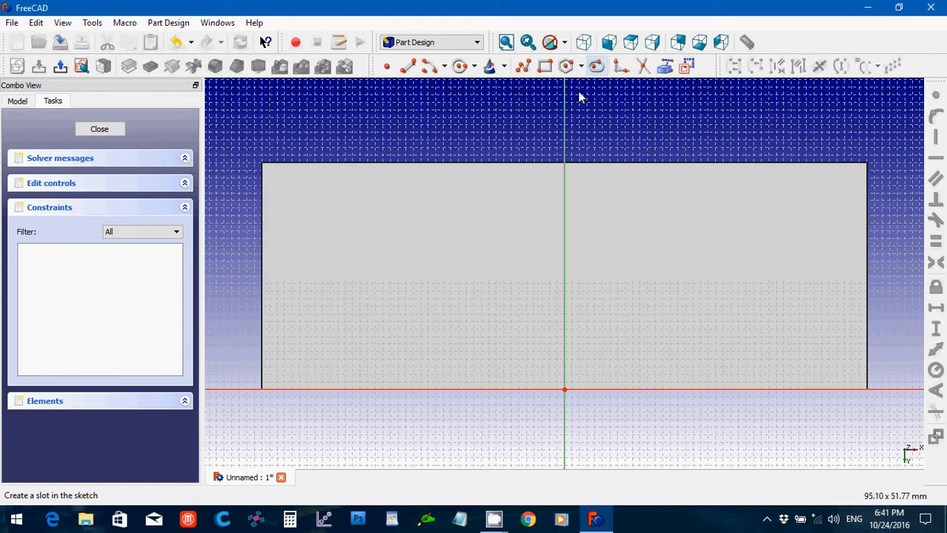
{"action": "left_click", "coordinate": [308, 195]}
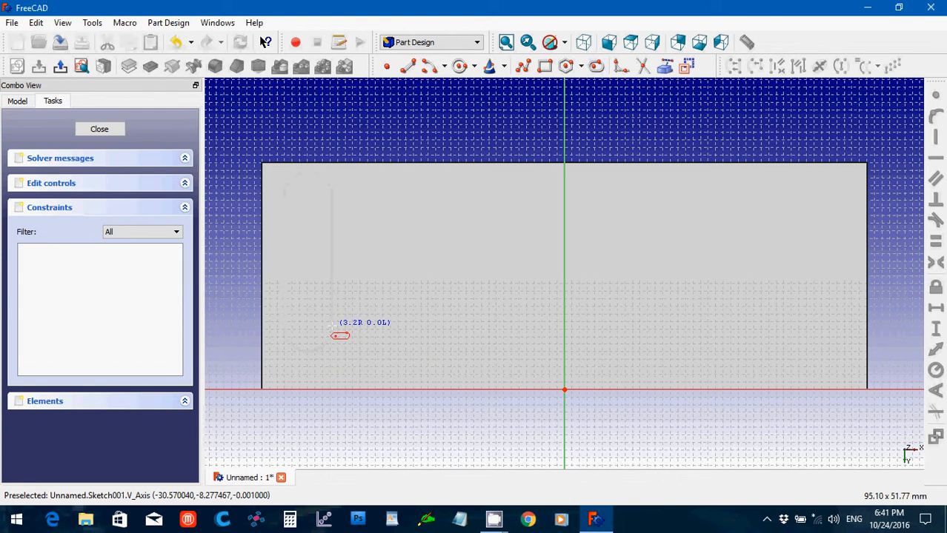
{"action": "left_click", "coordinate": [331, 327]}
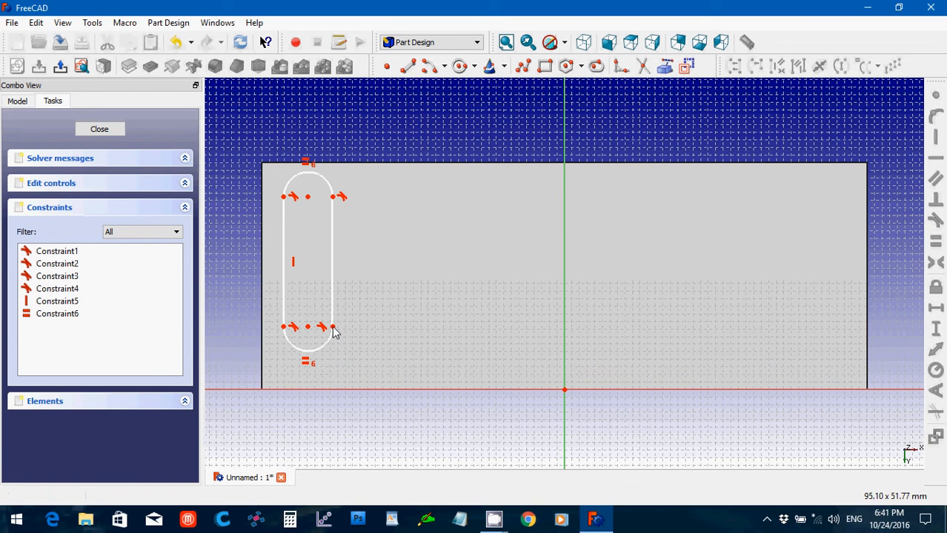
- Constrain the vertical length of the slot's right straight side to 10 mm
{"action": "left_click", "coordinate": [333, 321]}
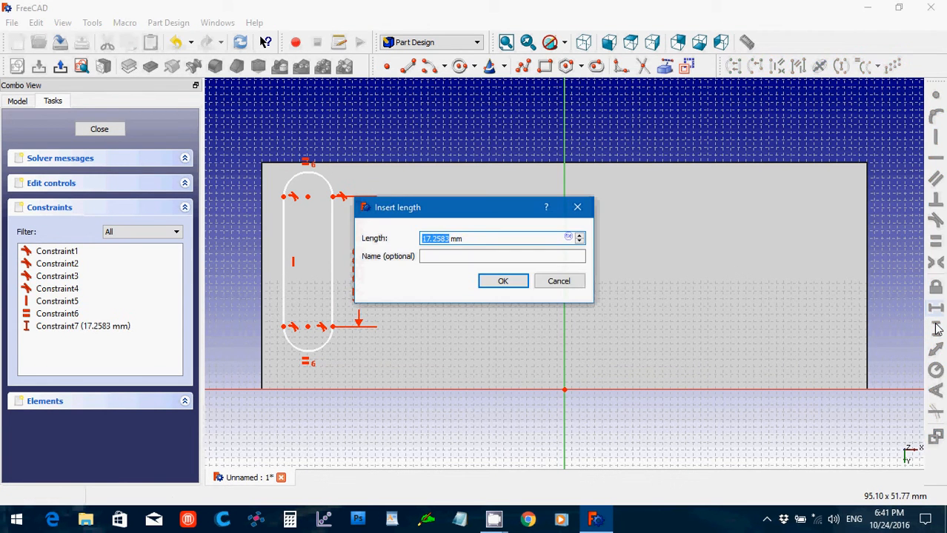
{"action": "type", "text": "10"}
{"action": "key", "text": "Return"}
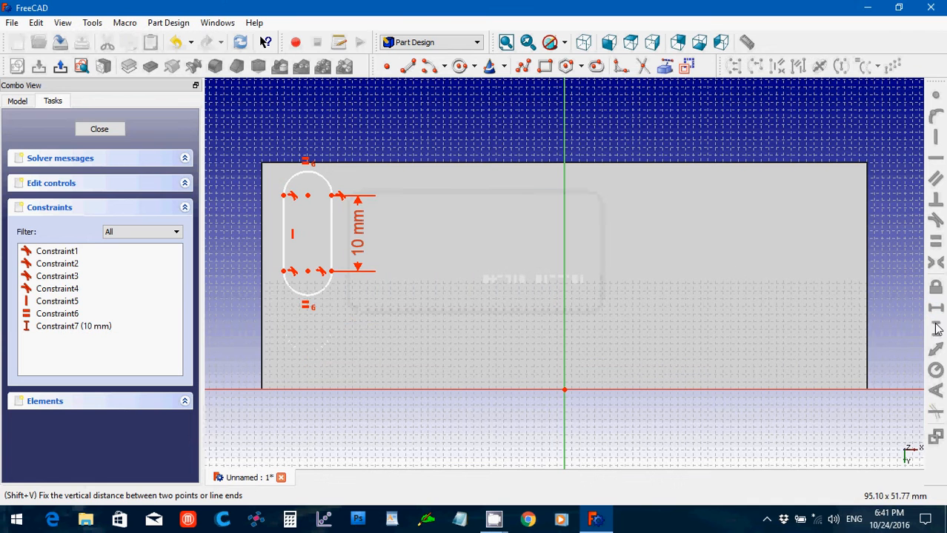
- Constrain the radius of the slot's lower end arc to 3 mm
{"action": "left_click", "coordinate": [322, 290]}
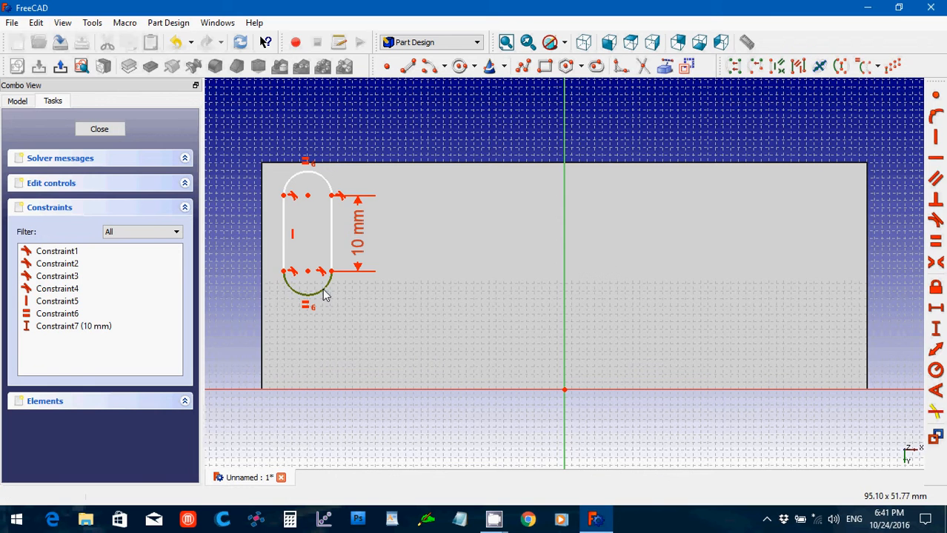
{"action": "left_click", "coordinate": [935, 370]}
{"action": "type", "text": "3.17103"}
{"action": "key", "text": "Return"}
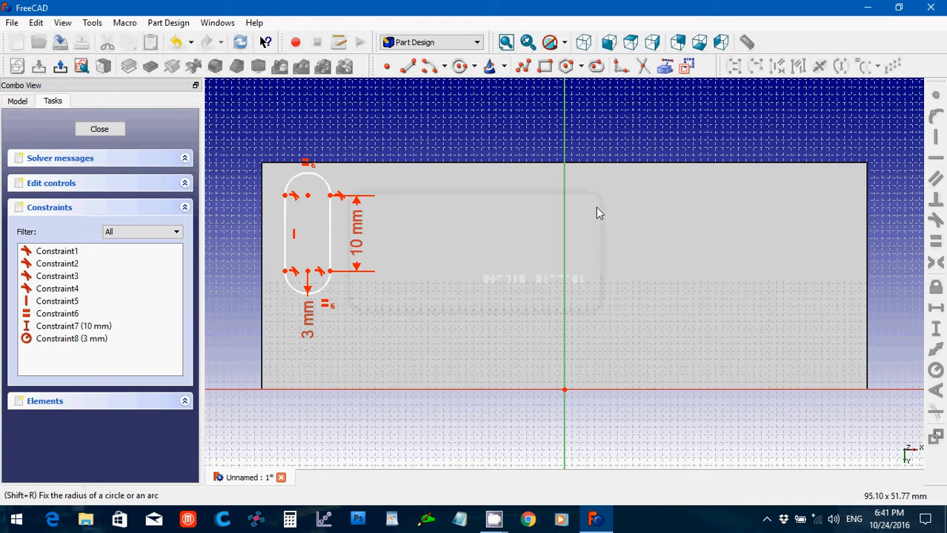
- Constrain the vertical distance between the slot's lower arc centre and the horizontal axis to 10 mm
{"action": "left_click", "coordinate": [247, 389]}
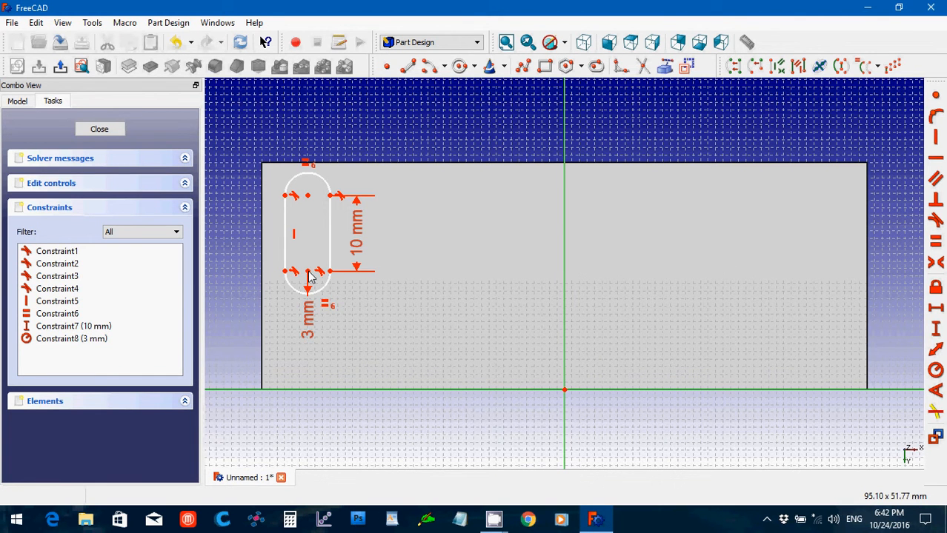
{"action": "key", "text": "o"}
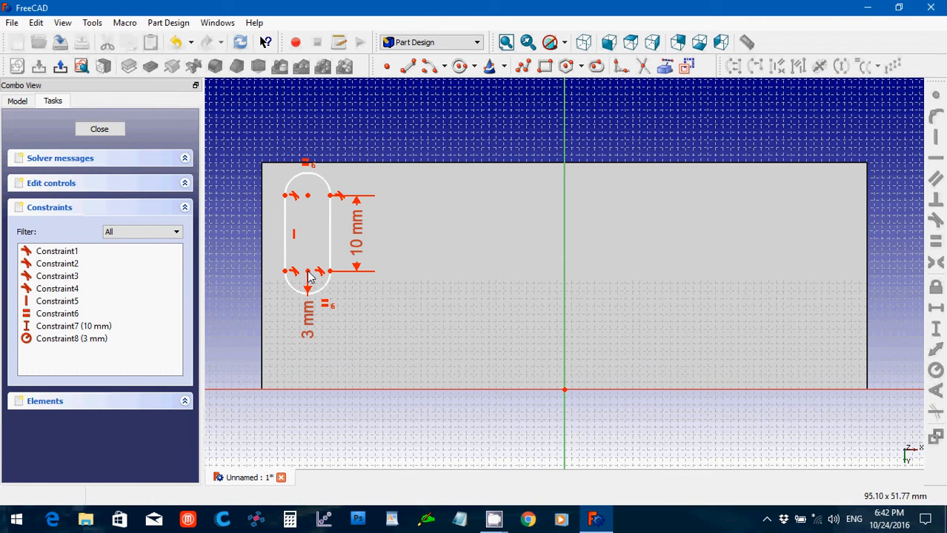
{"action": "left_click", "coordinate": [308, 272]}
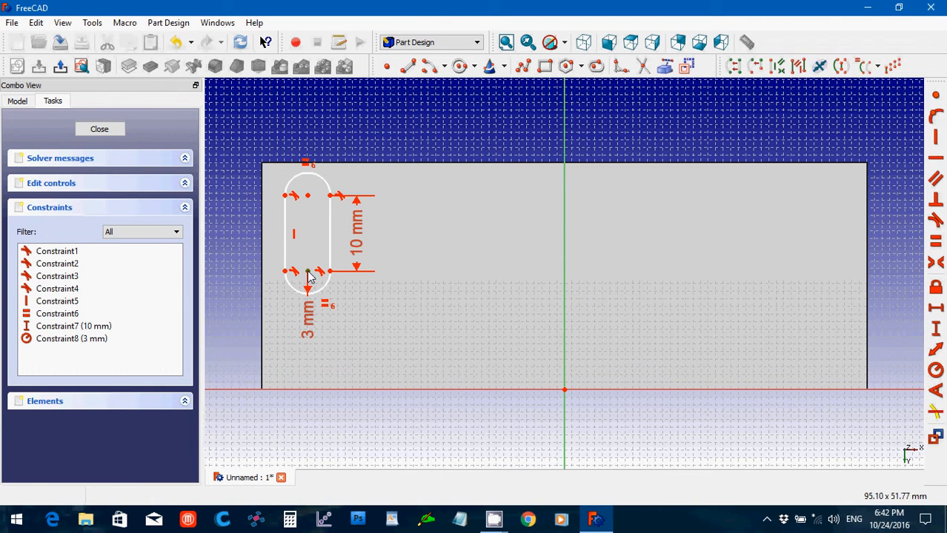
{"action": "left_click", "coordinate": [283, 389]}
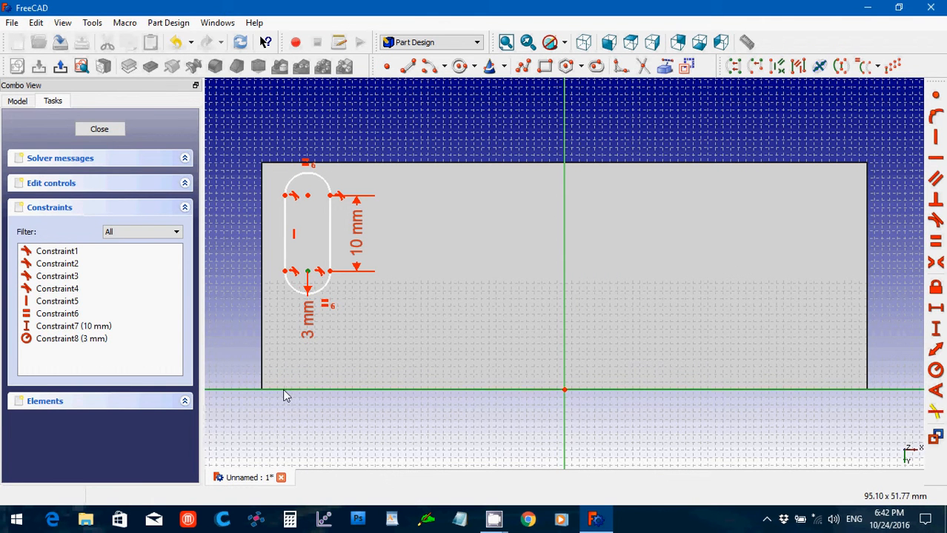
{"action": "left_click", "coordinate": [937, 333]}
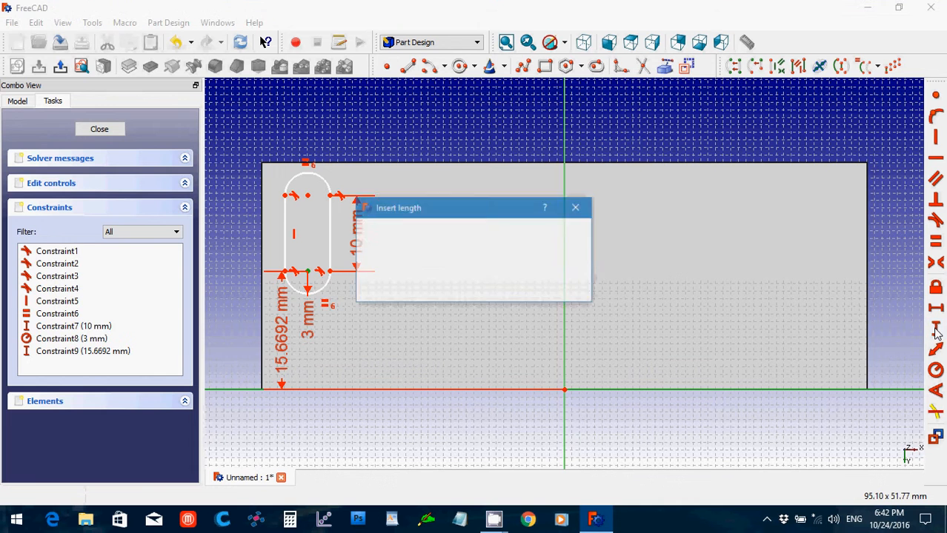
{"action": "type", "text": "10"}
{"action": "key", "text": "Return"}
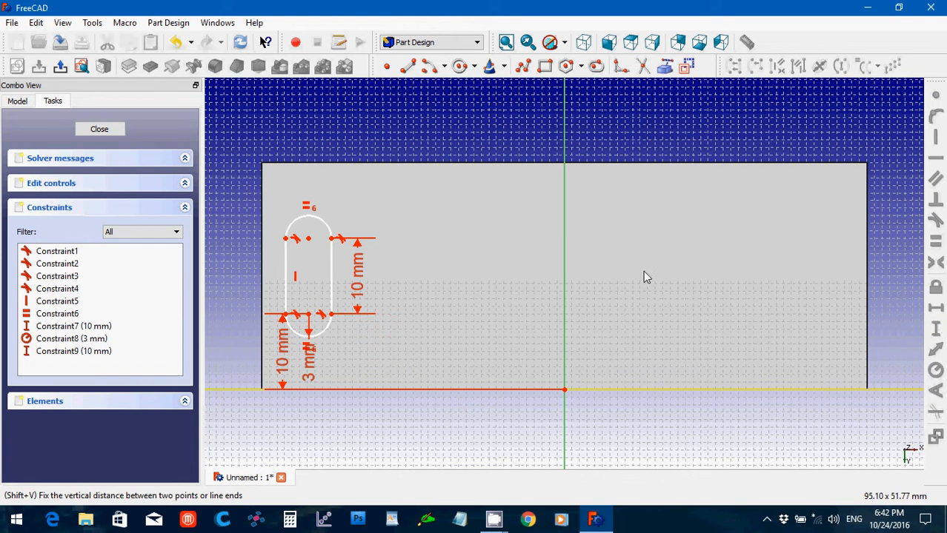
{"action": "left_click", "coordinate": [563, 431]}
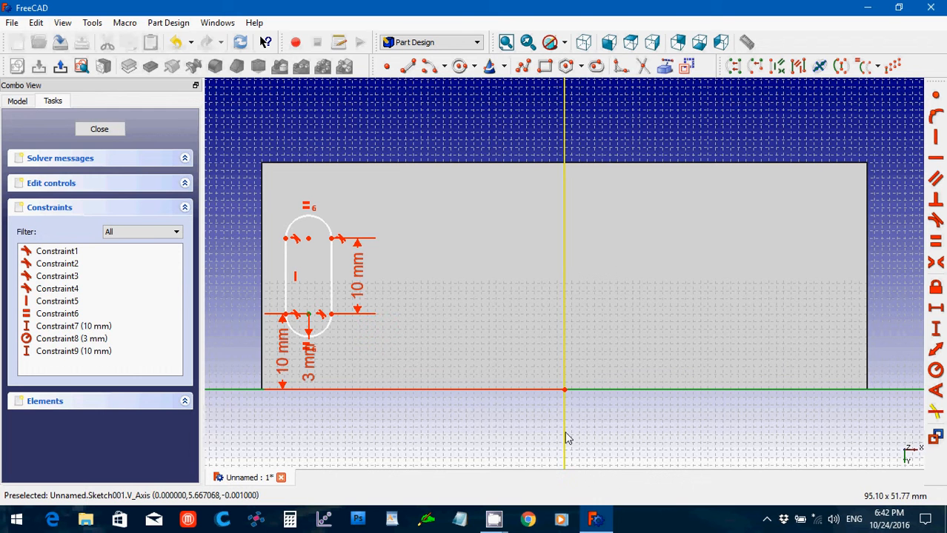
{"action": "left_click", "coordinate": [936, 312]}
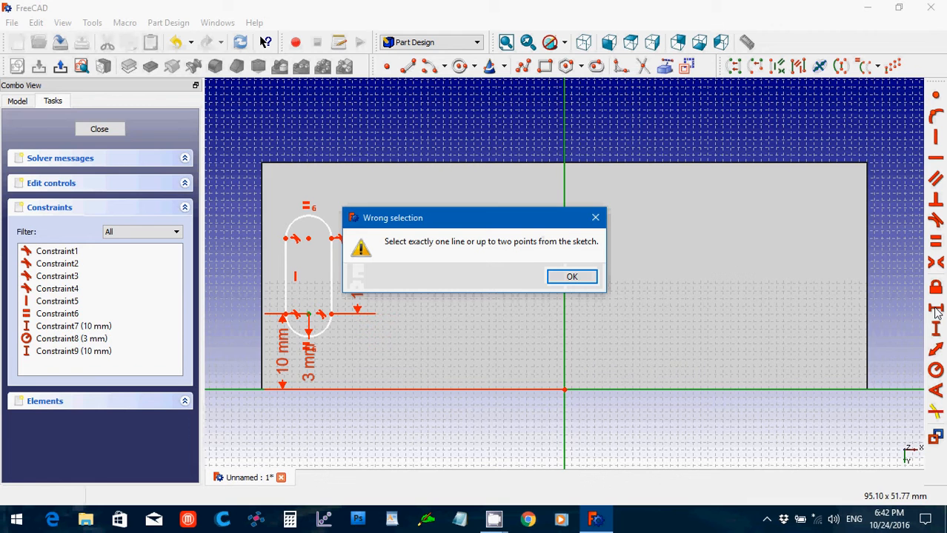
{"action": "left_click", "coordinate": [587, 280]}
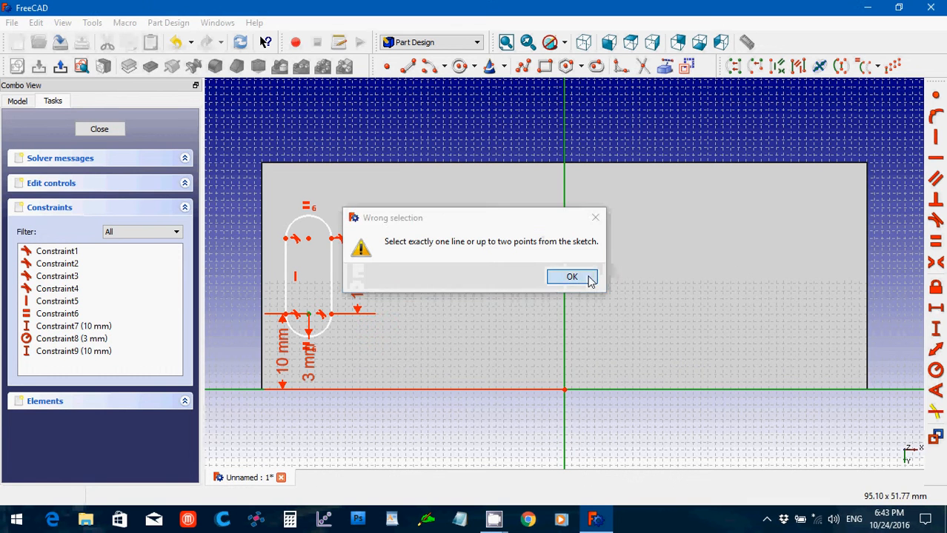
- Constrain the horizontal distance between the left slot's lower arc centre and the vertical axis to 30 mm
{"action": "left_click", "coordinate": [563, 437]}
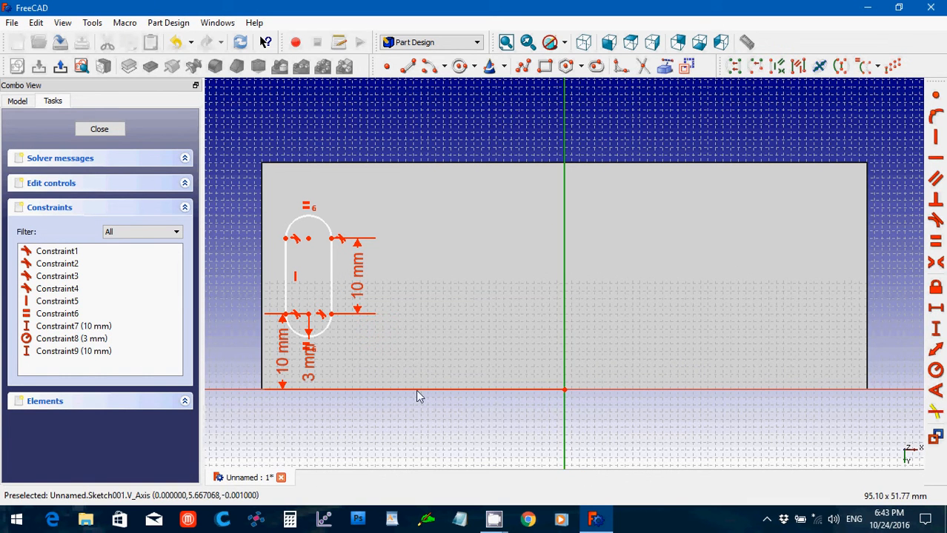
{"action": "left_click", "coordinate": [309, 315]}
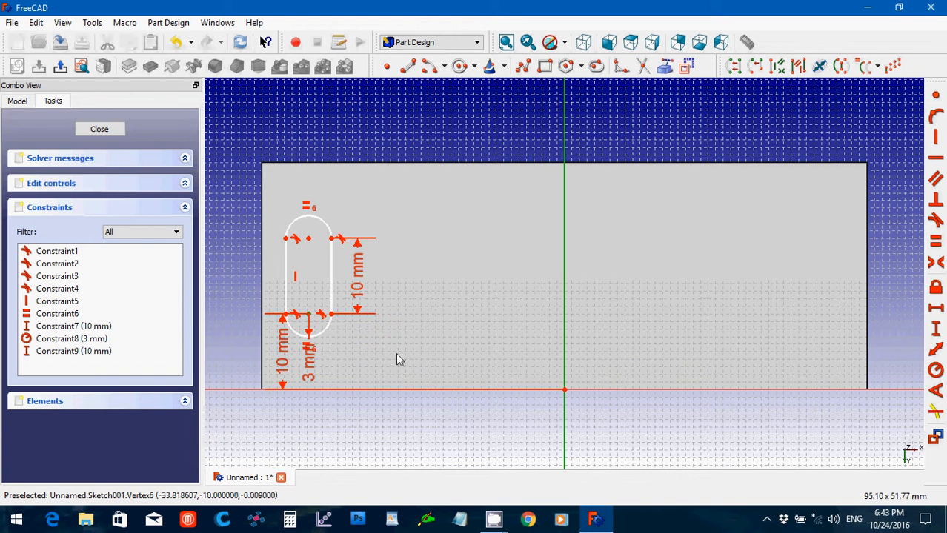
{"action": "left_click", "coordinate": [936, 313]}
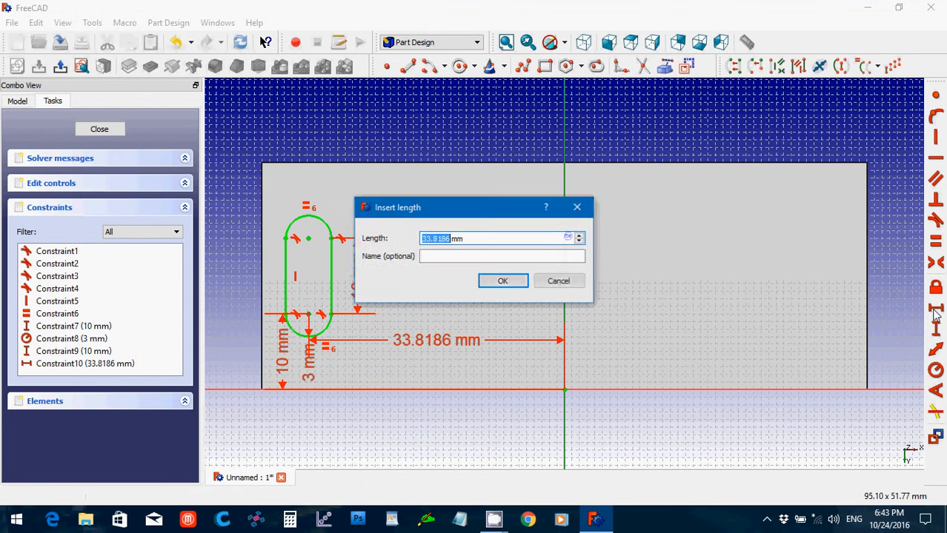
{"action": "type", "text": "30"}
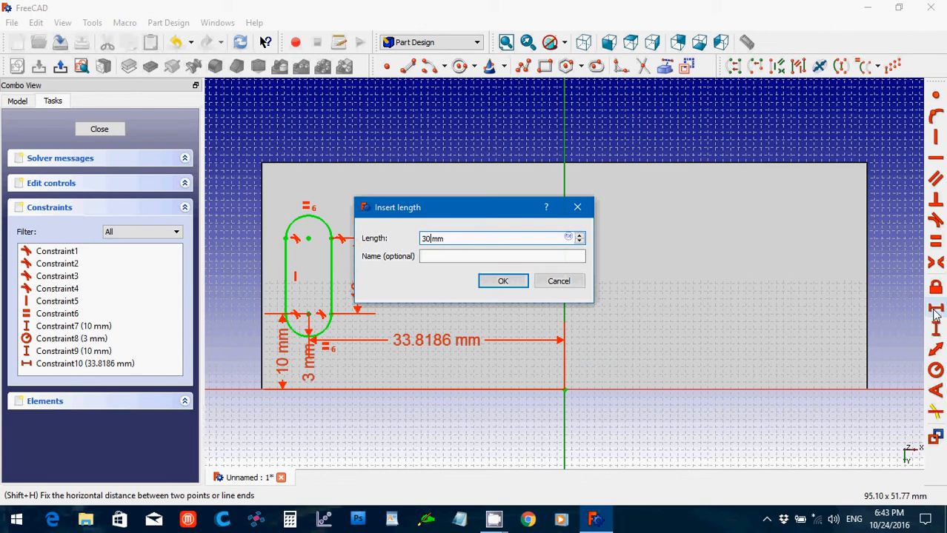
{"action": "key", "text": "Return"}
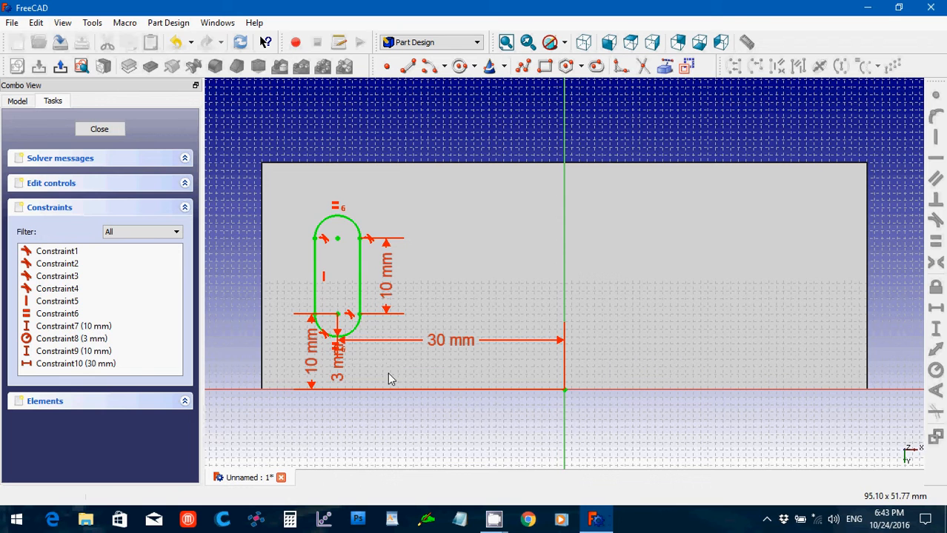
- Copy the whole slot to the right side of the face, with its centre about 22 mm from the vertical axis
{"action": "mouse_move", "coordinate": [288, 189]}
{"action": "left_mouse_down"}
{"action": "mouse_move", "coordinate": [310, 213]}
{"action": "mouse_move", "coordinate": [350, 341]}
{"action": "mouse_move", "coordinate": [398, 367]}
{"action": "left_mouse_up"}
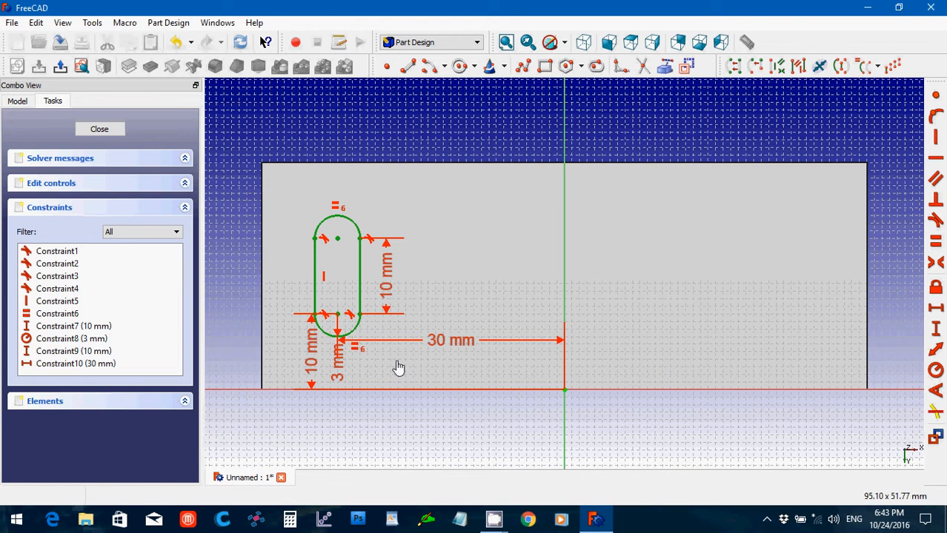
{"action": "key", "text": "ctrl+c"}
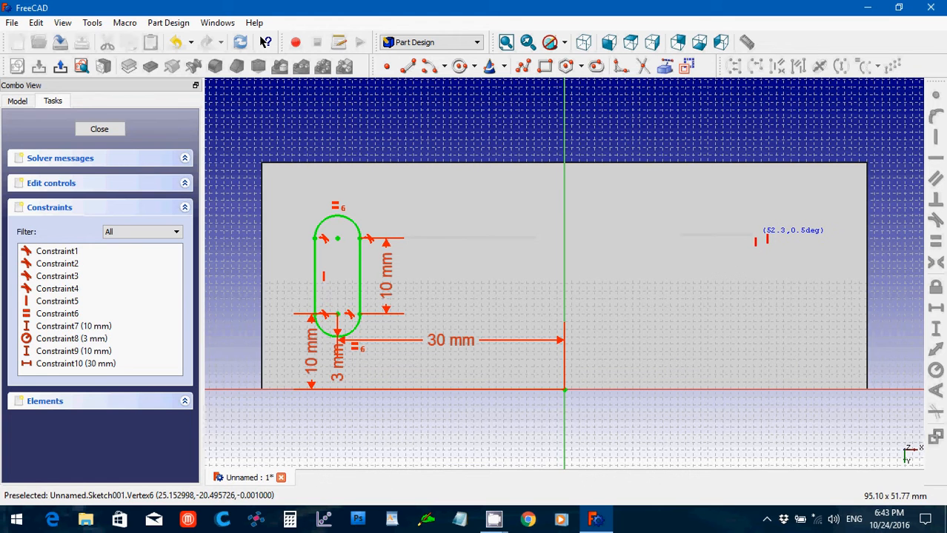
{"action": "left_click", "coordinate": [754, 239]}
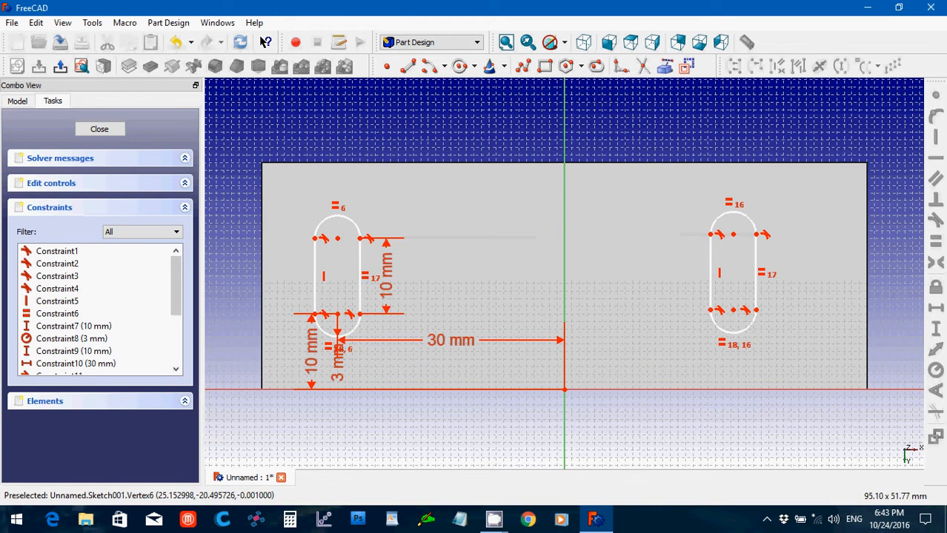
- Constrain the horizontal distance between the copied slot's lower arc centre and the vertical axis to 30 mm
{"action": "left_click", "coordinate": [732, 311]}
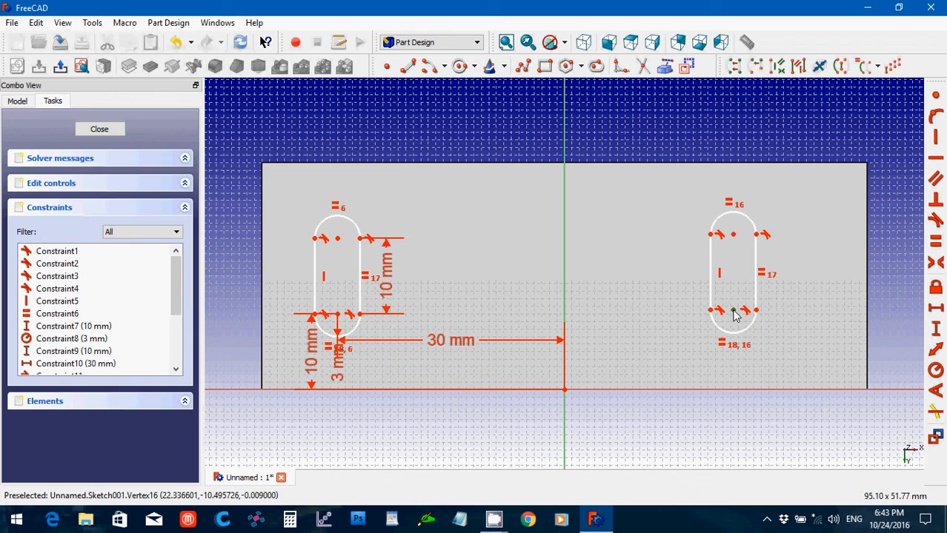
{"action": "left_click", "coordinate": [564, 434]}
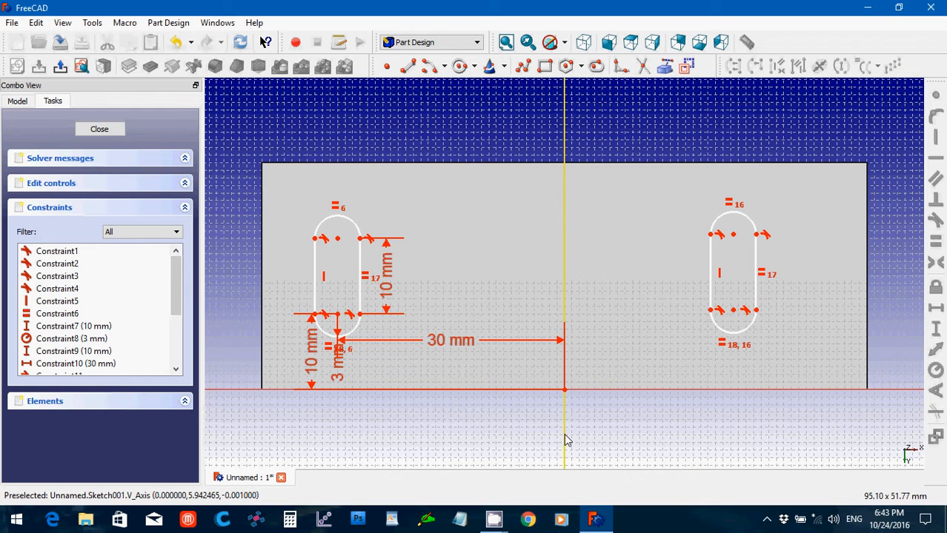
{"action": "left_click", "coordinate": [565, 438]}
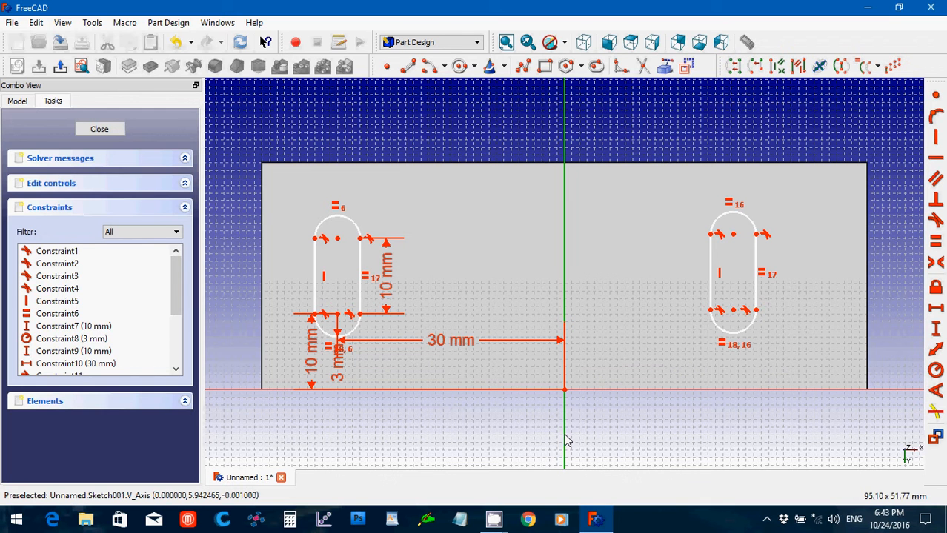
{"action": "left_click", "coordinate": [733, 310]}
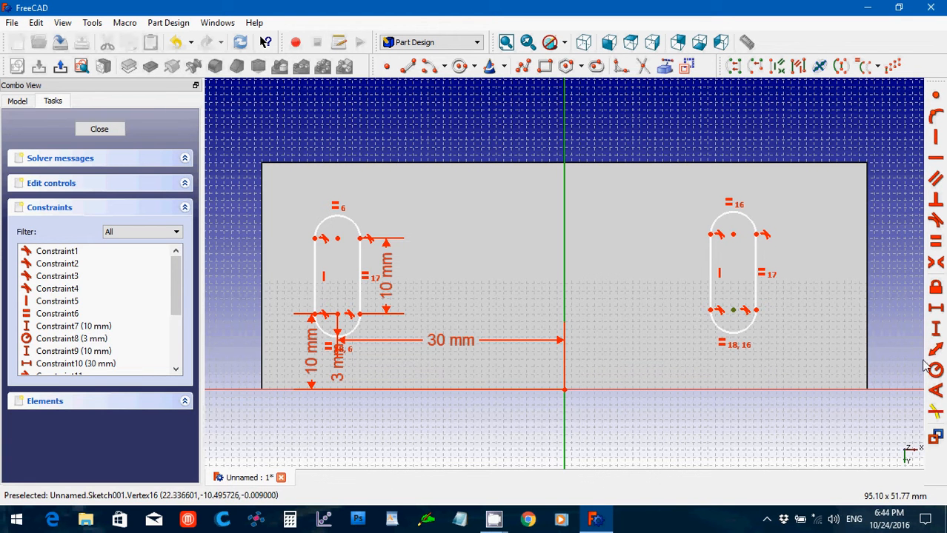
{"action": "left_click", "coordinate": [935, 311]}
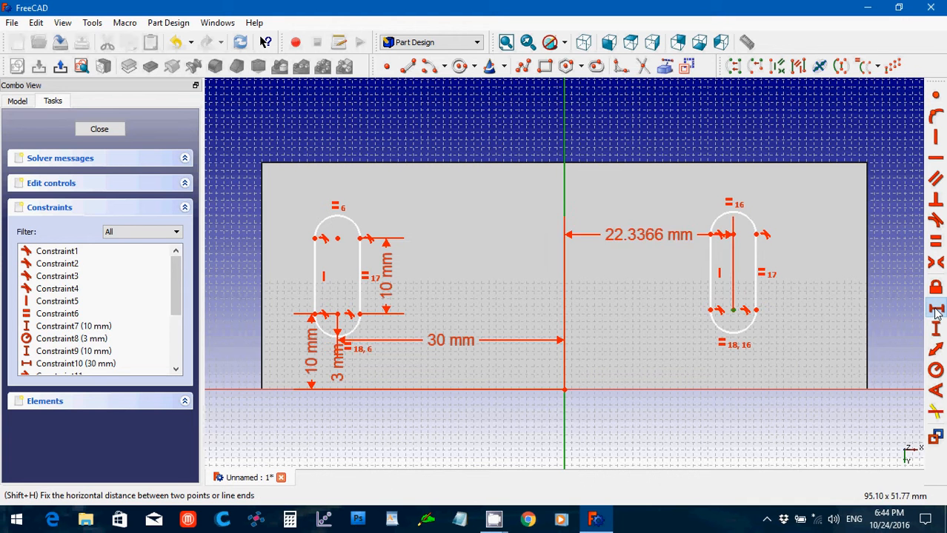
{"action": "type", "text": "30"}
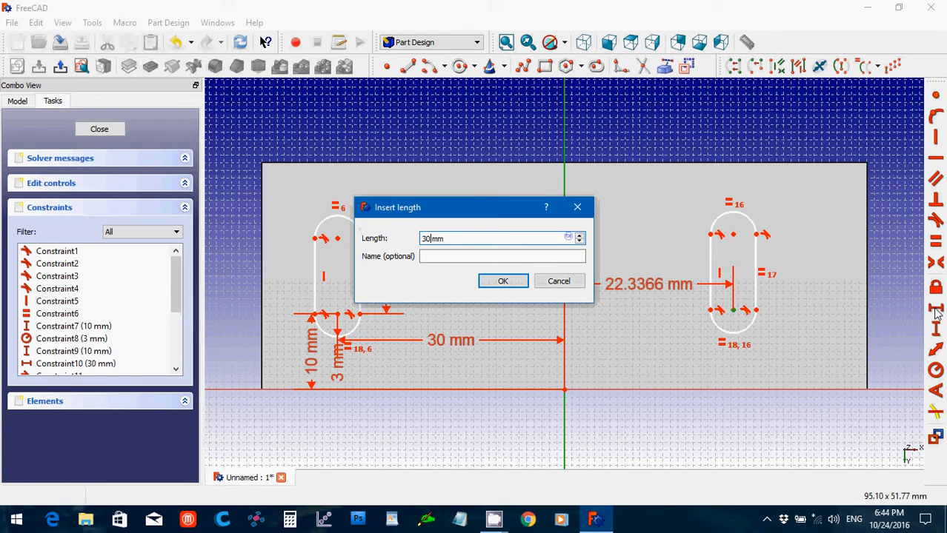
{"action": "key", "text": "Return"}
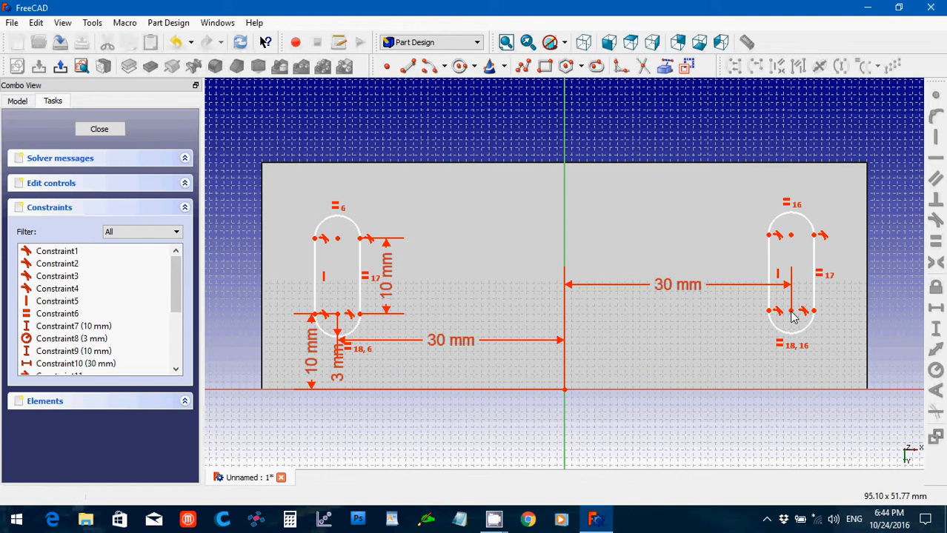
- Constrain the copied slot's lower arc centre 10 mm vertically from the horizontal axis and close the sketch
{"action": "left_click", "coordinate": [791, 311]}
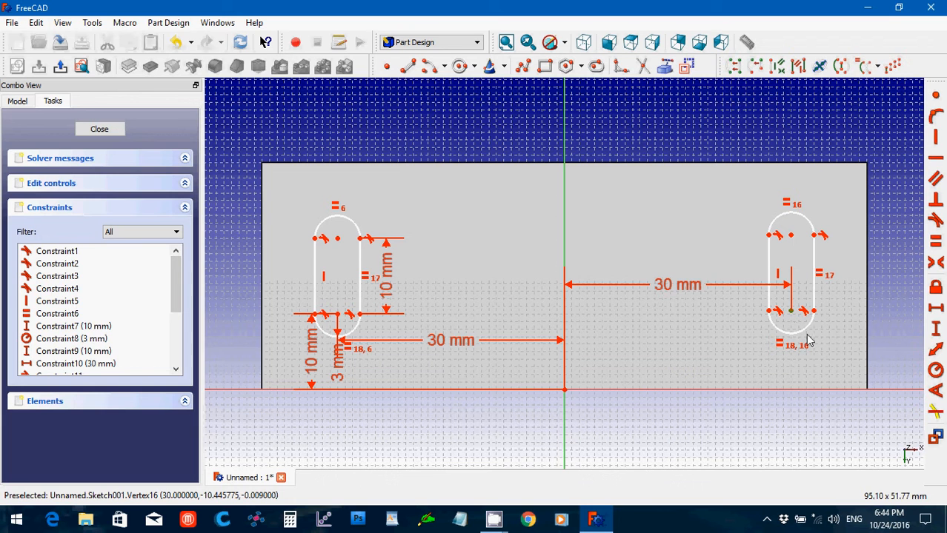
{"action": "left_click", "coordinate": [877, 389]}
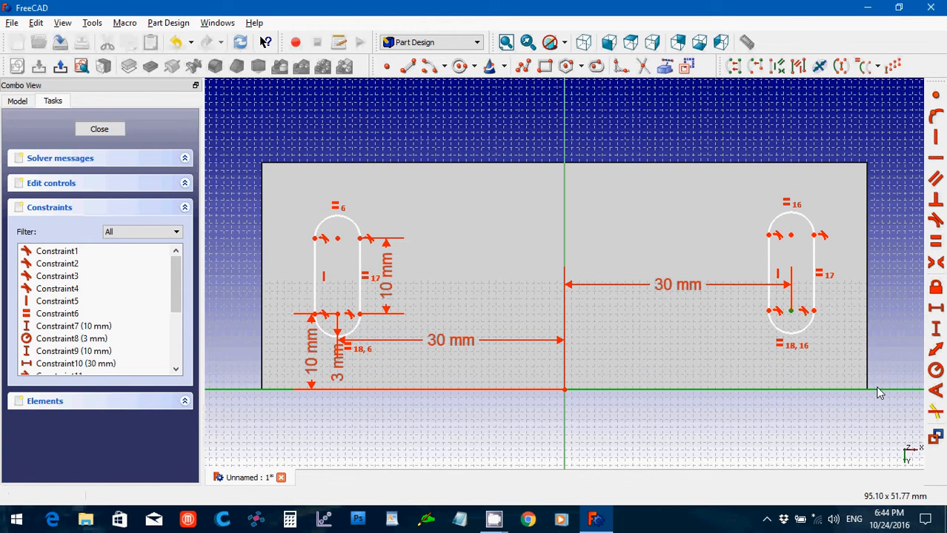
{"action": "left_click", "coordinate": [935, 328]}
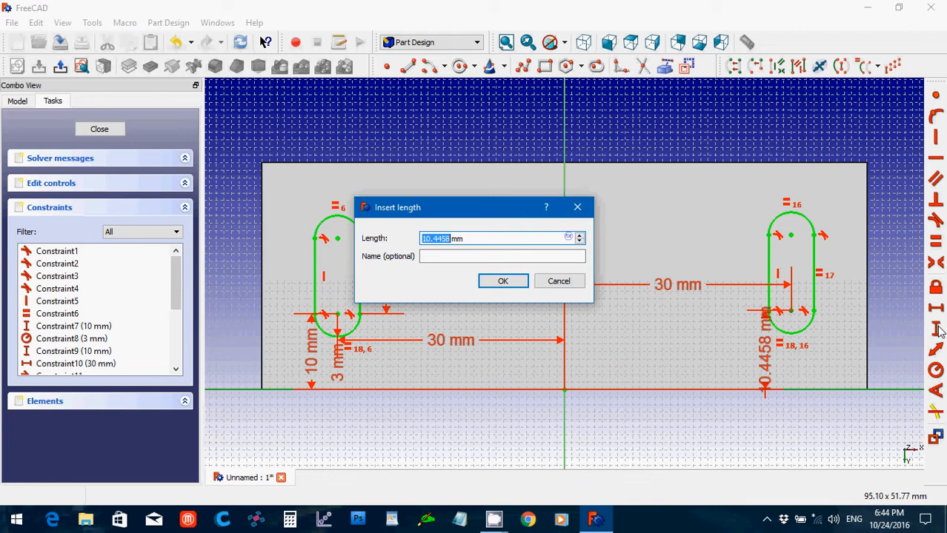
{"action": "type", "text": "10"}
{"action": "key", "text": "Return"}
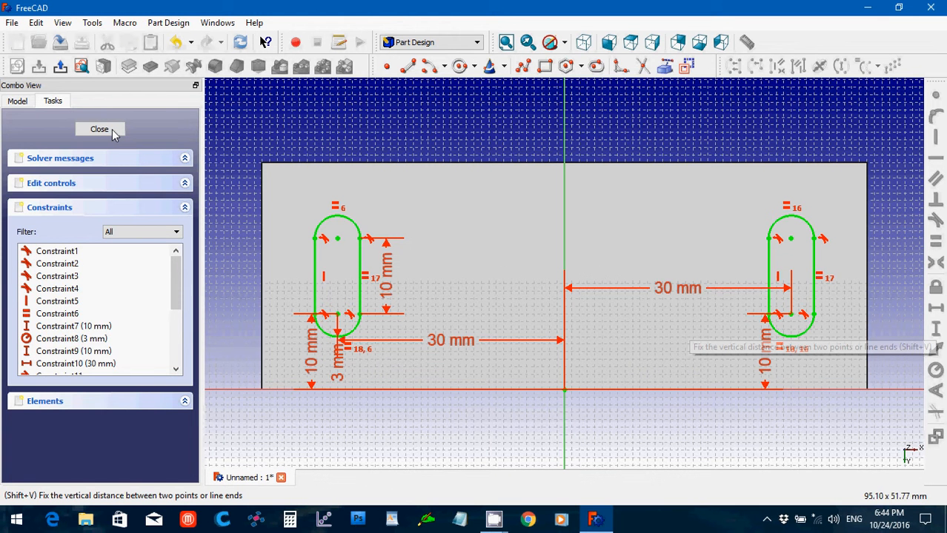
{"action": "left_click", "coordinate": [112, 130]}
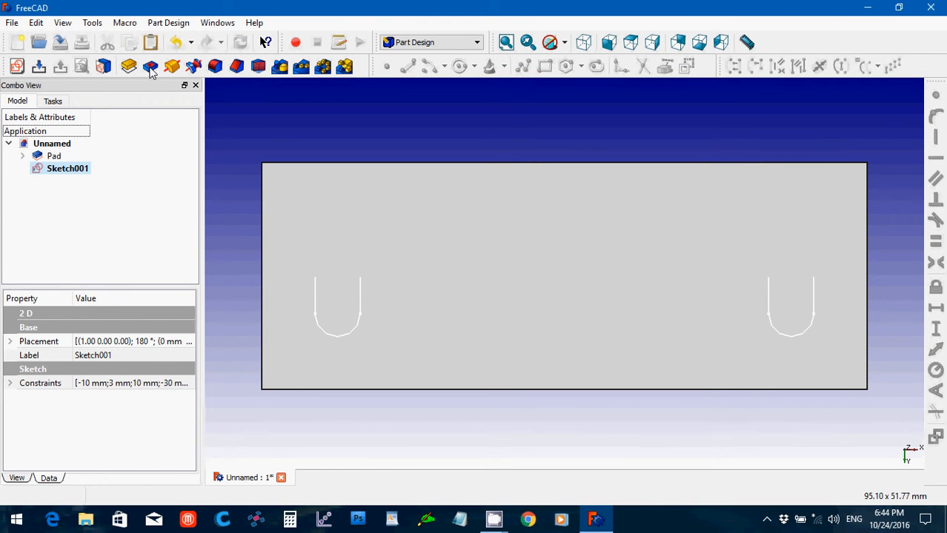
- Pocket the two-slot sketch through the solid with the Through all type
{"action": "left_click", "coordinate": [151, 66]}
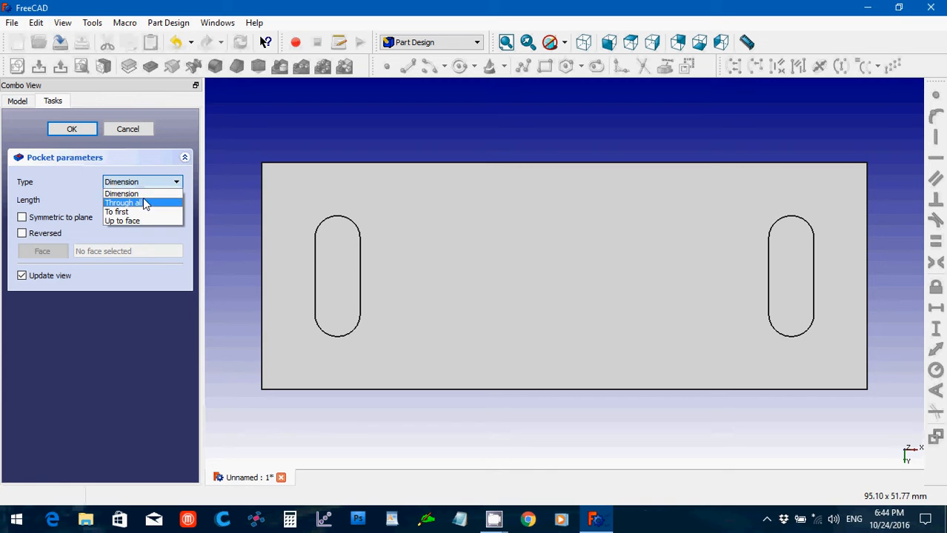
{"action": "left_click", "coordinate": [143, 201]}
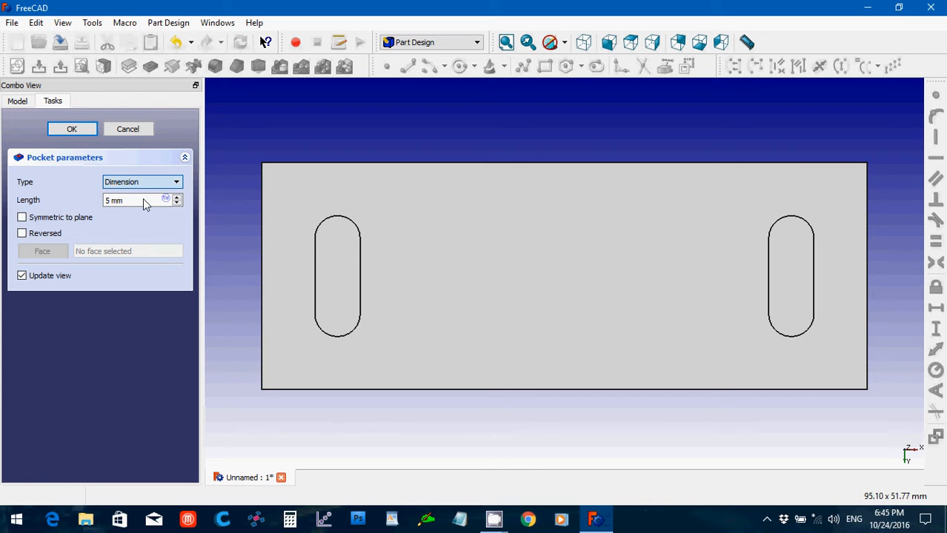
{"action": "left_click", "coordinate": [72, 130]}
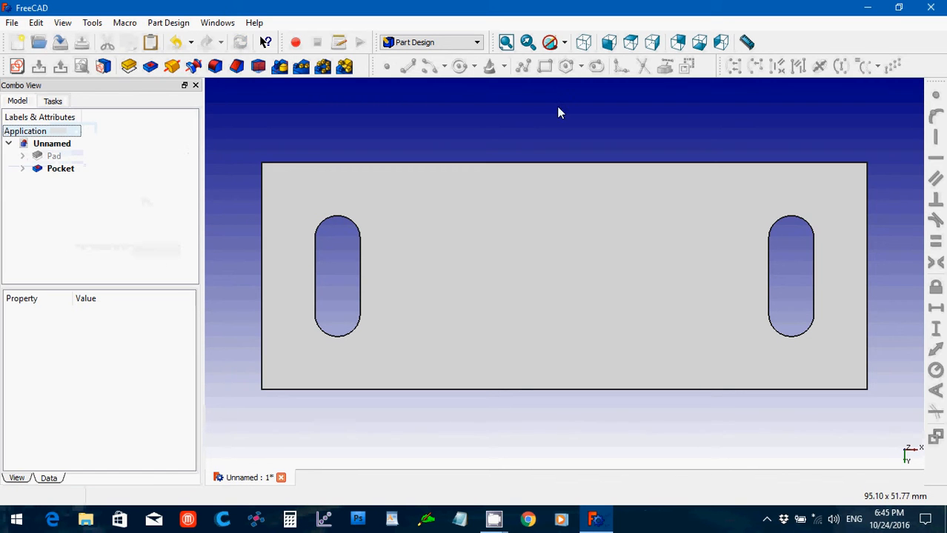
- Create a new sketch on the bracket's right sloped face
{"action": "left_click", "coordinate": [584, 43]}
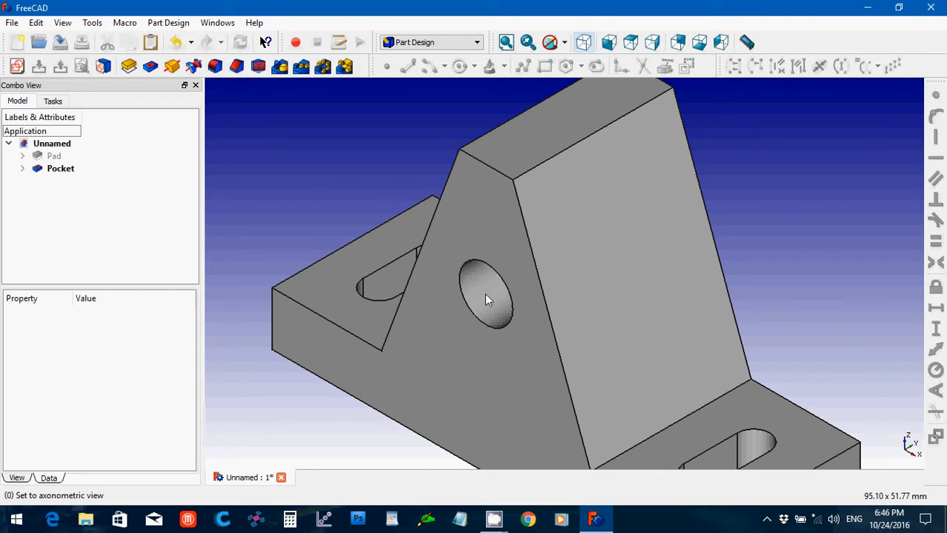
{"action": "left_click", "coordinate": [611, 282]}
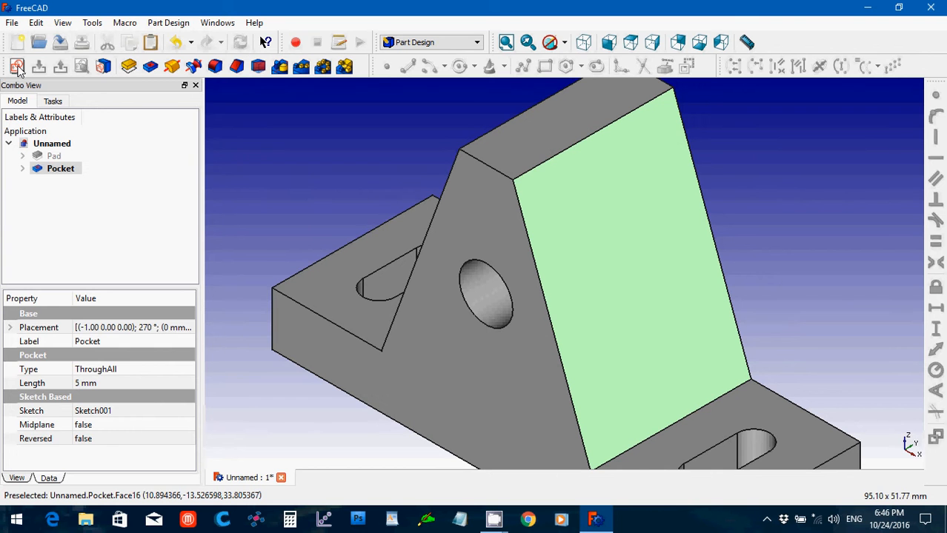
{"action": "left_click", "coordinate": [18, 67]}
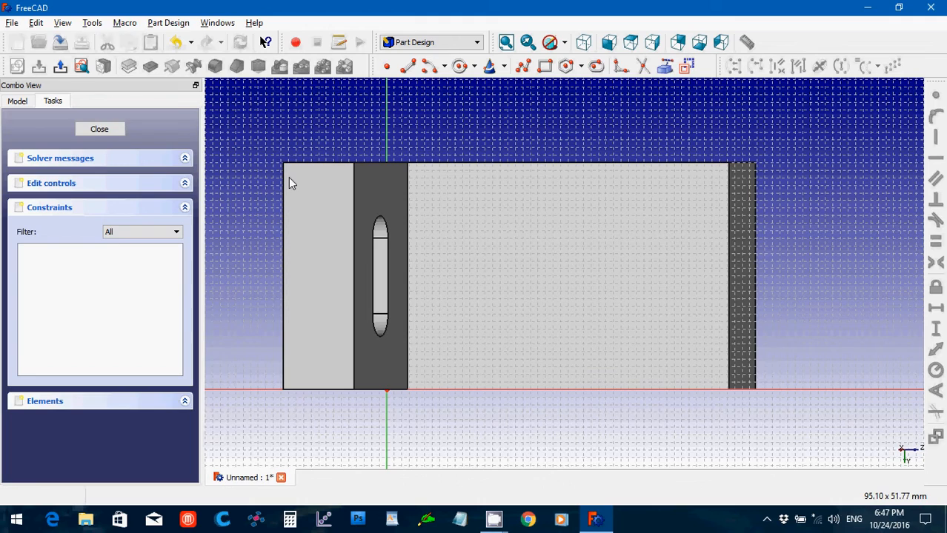
- Close the empty sketch on the bracket's sloped face and delete it from the model
{"action": "middle_click_drag", "start_coordinate": [300, 211], "coordinate": [424, 238]}
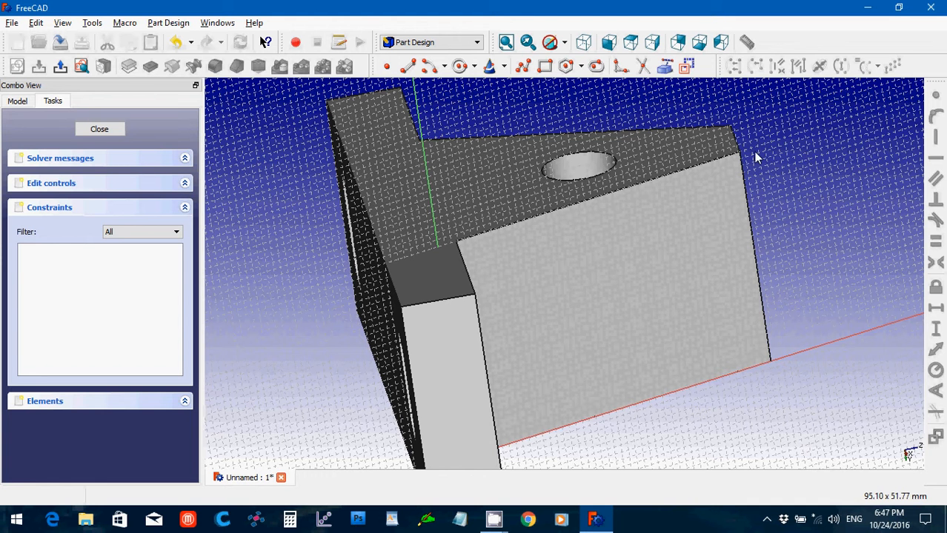
{"action": "left_click", "coordinate": [100, 129]}
{"action": "left_click", "coordinate": [66, 183]}
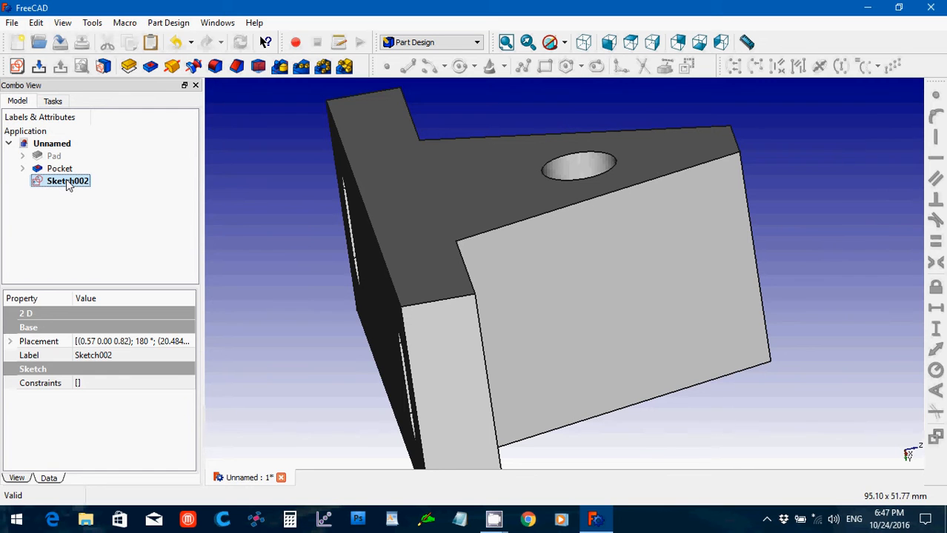
{"action": "key", "text": "Delete"}
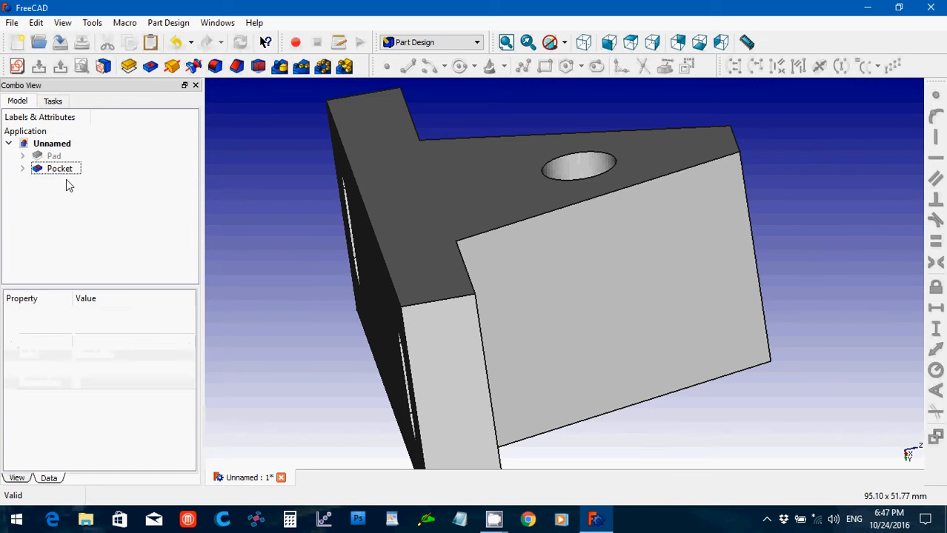
- Switch to the Part workbench, show the bracket in axonometric view and create a cylinder primitive
{"action": "left_click", "coordinate": [412, 44]}
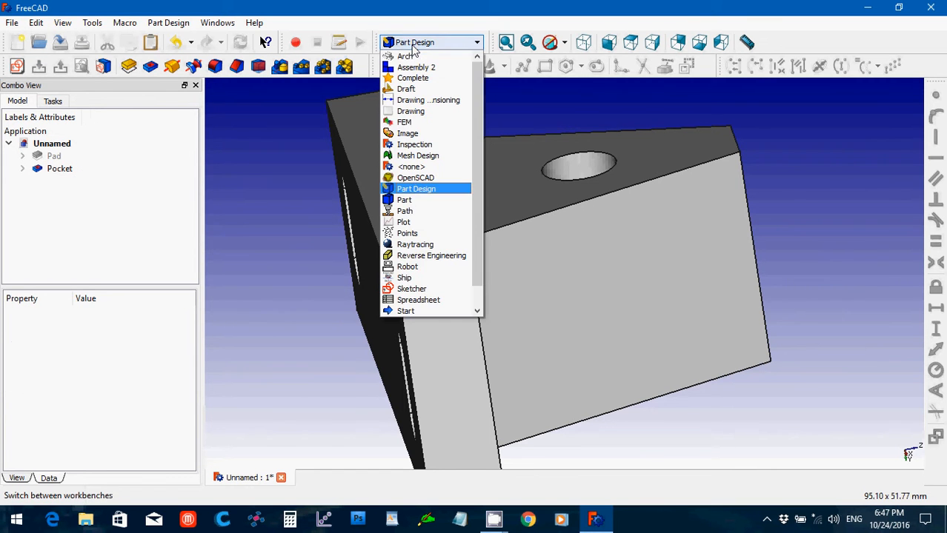
{"action": "left_click", "coordinate": [415, 198]}
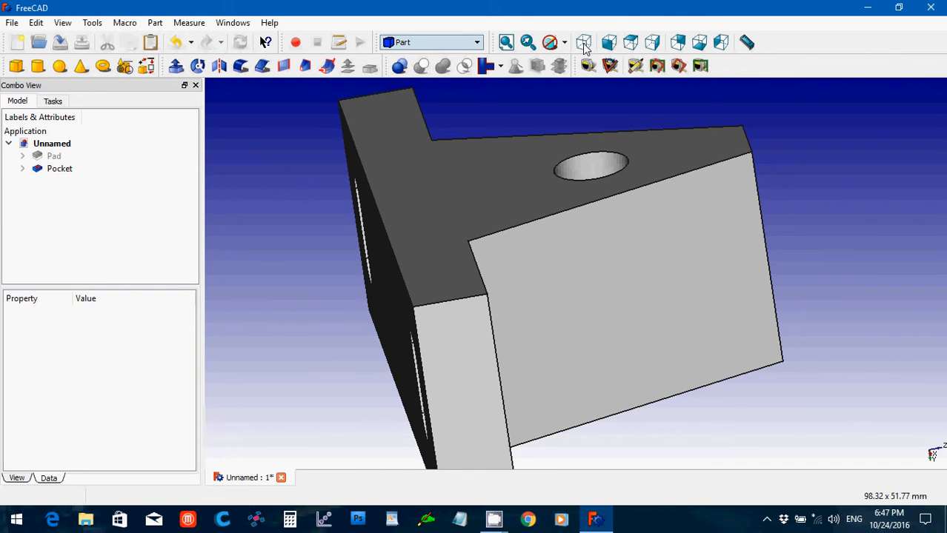
{"action": "left_click", "coordinate": [583, 43]}
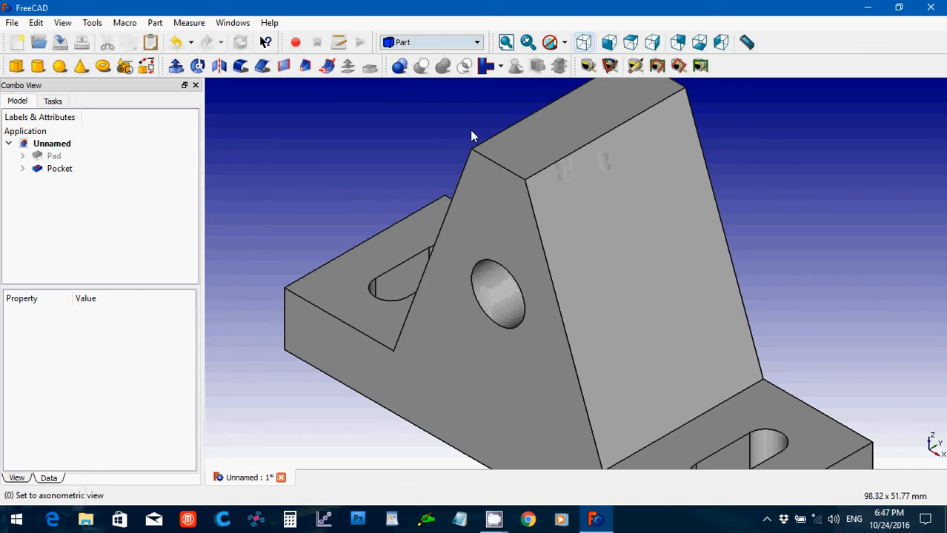
{"action": "left_click", "coordinate": [38, 66]}
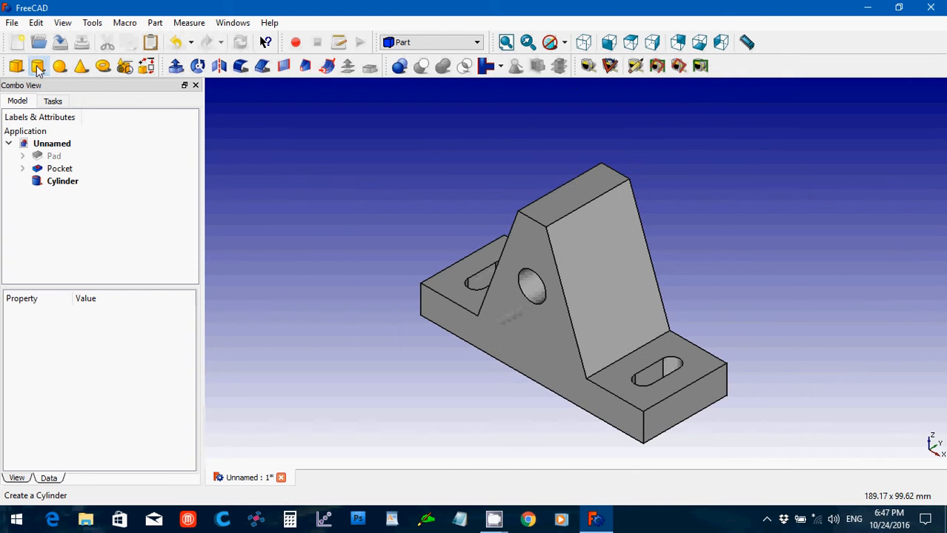
- Set the cylinder's radius to 1.5 mm and its height to 12 mm
{"action": "left_click", "coordinate": [63, 182]}
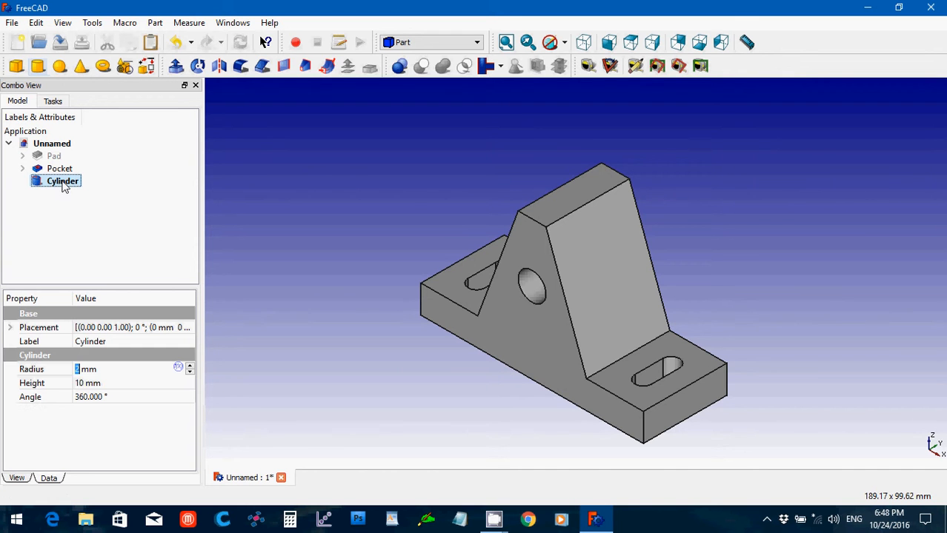
{"action": "left_click", "coordinate": [96, 382]}
{"action": "left_click_drag", "start_coordinate": [102, 382], "coordinate": [71, 385]}
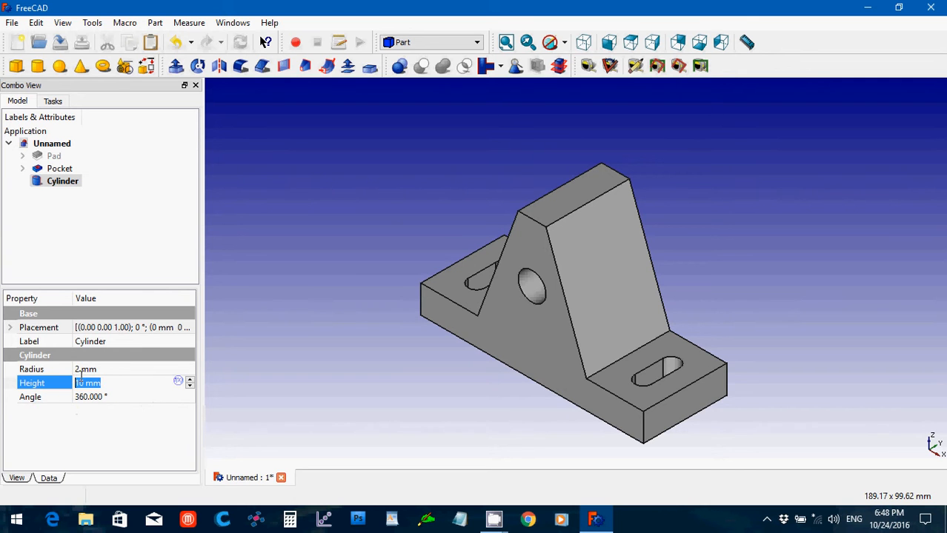
{"action": "left_click", "coordinate": [89, 370]}
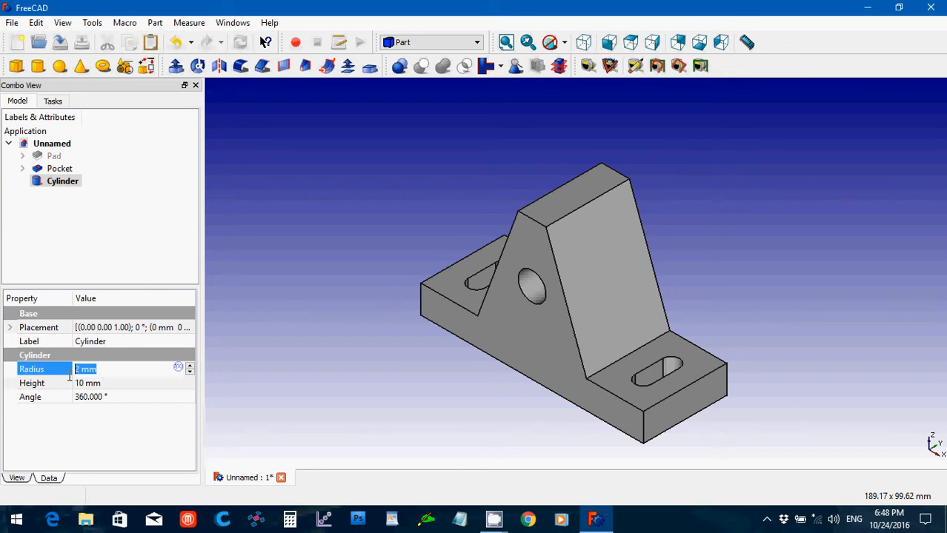
{"action": "type", "text": ".5"}
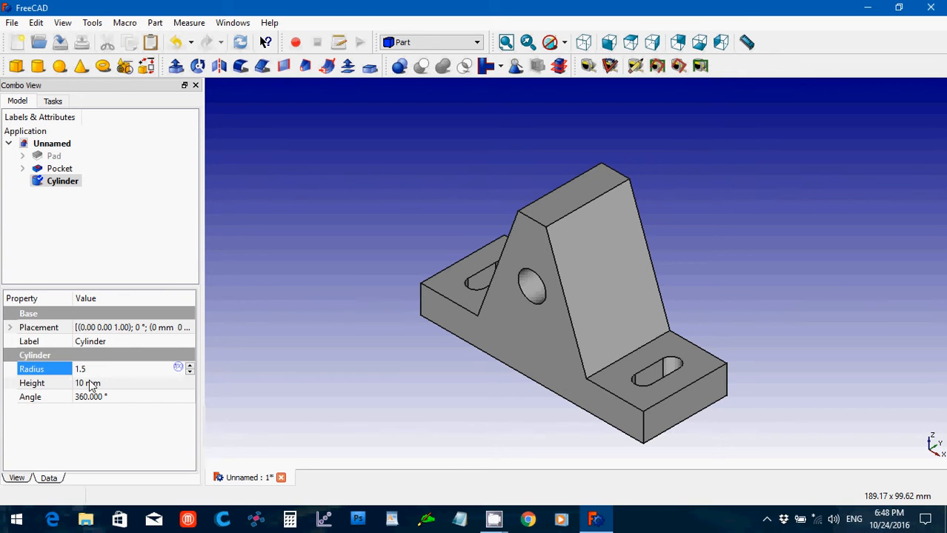
{"action": "left_click", "coordinate": [92, 383]}
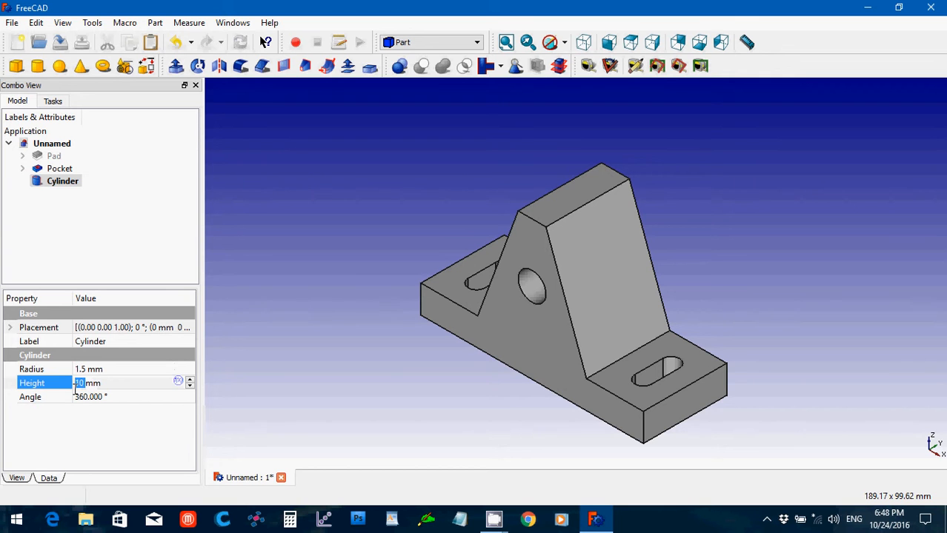
{"action": "type", "text": "12"}
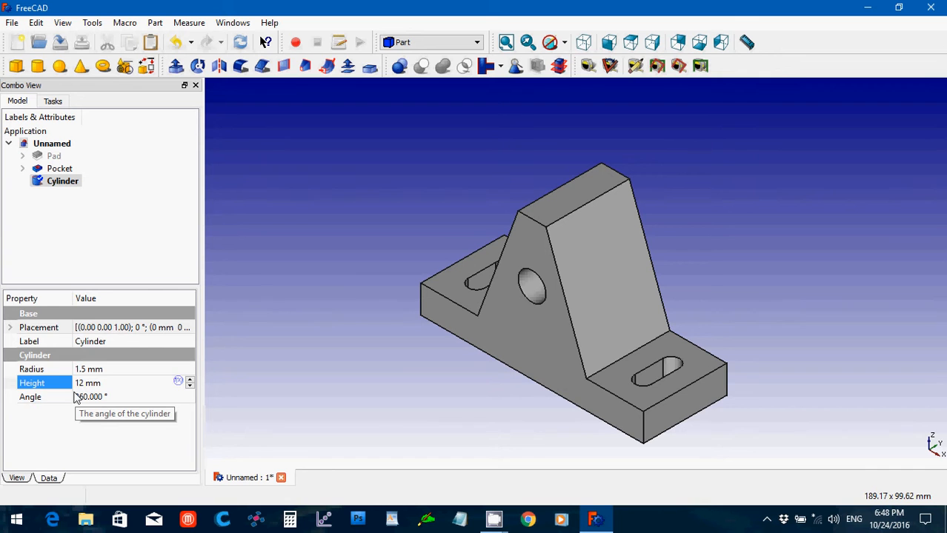
- Set the z position in the cylinder's placement to 25 mm
{"action": "left_click", "coordinate": [10, 328]}
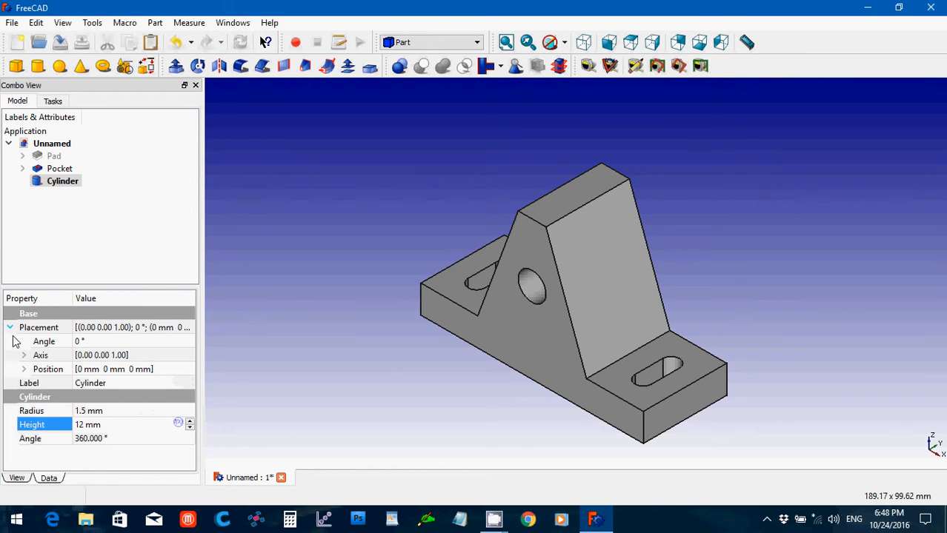
{"action": "left_click", "coordinate": [24, 369]}
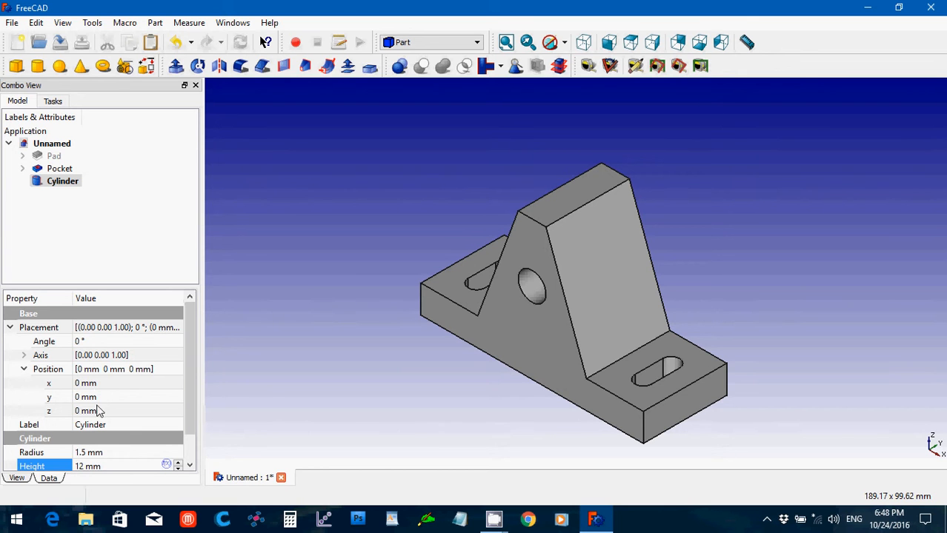
{"action": "left_click", "coordinate": [99, 413]}
{"action": "left_click_drag", "start_coordinate": [99, 413], "coordinate": [31, 419]}
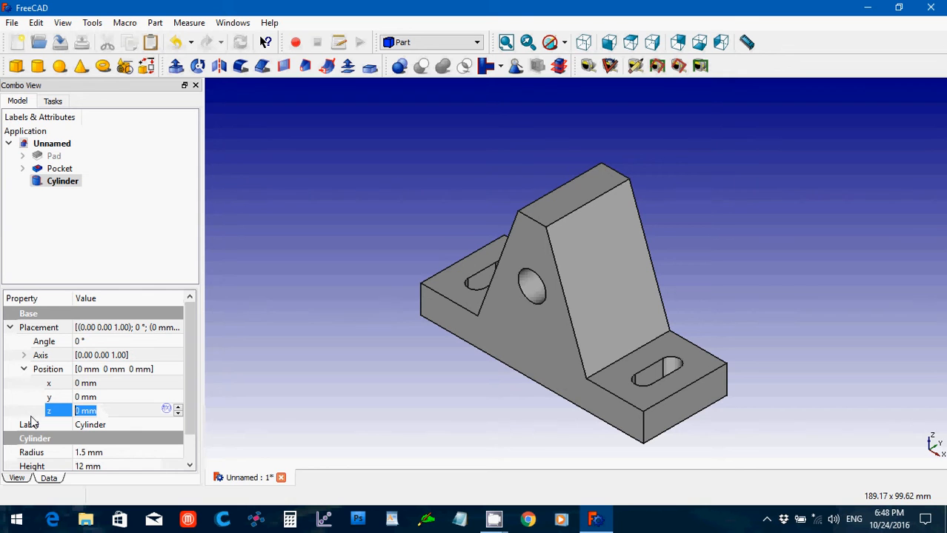
{"action": "type", "text": "25"}
{"action": "left_click", "coordinate": [102, 398]}
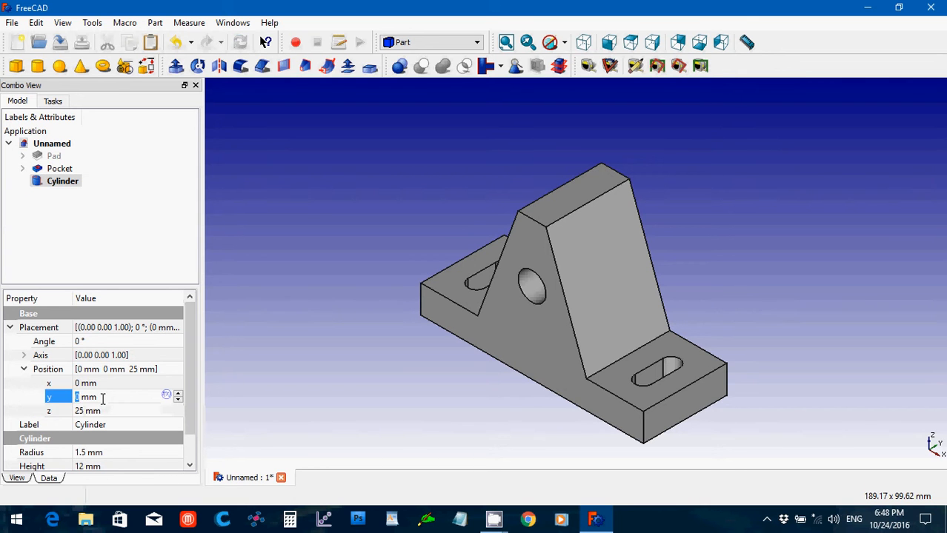
- Rotate the cylinder 90° about the Y axis by setting the placement axis to y 1 and z 0
{"action": "left_click", "coordinate": [24, 355]}
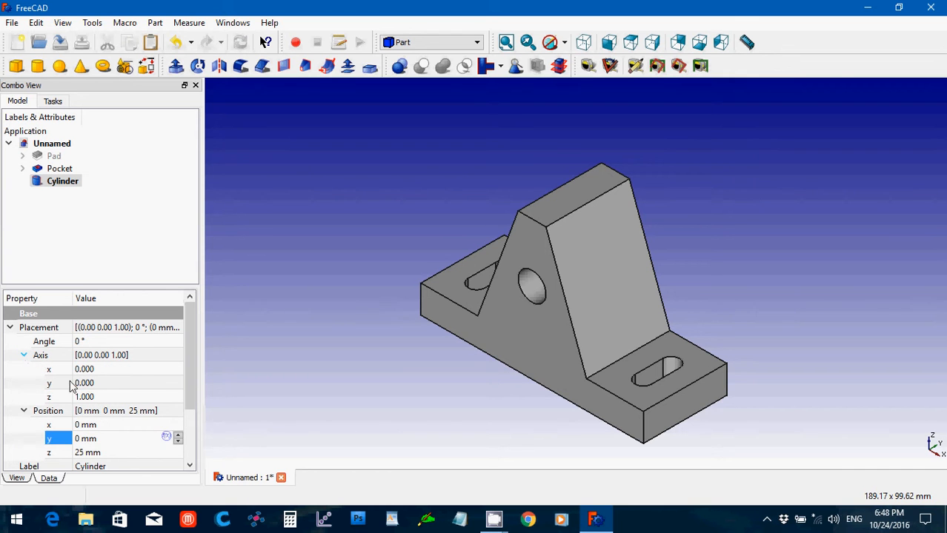
{"action": "left_click", "coordinate": [59, 397]}
{"action": "left_click", "coordinate": [49, 384]}
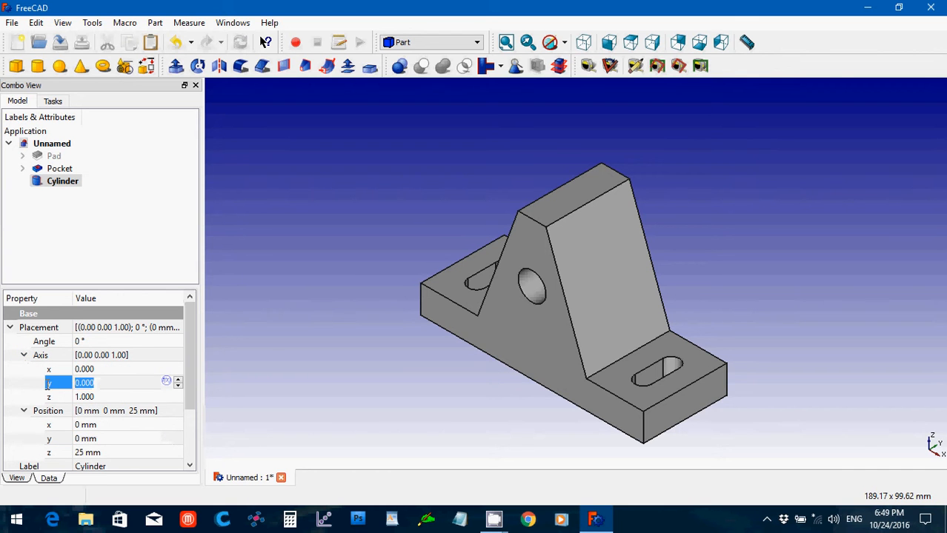
{"action": "type", "text": "1"}
{"action": "left_click", "coordinate": [104, 396]}
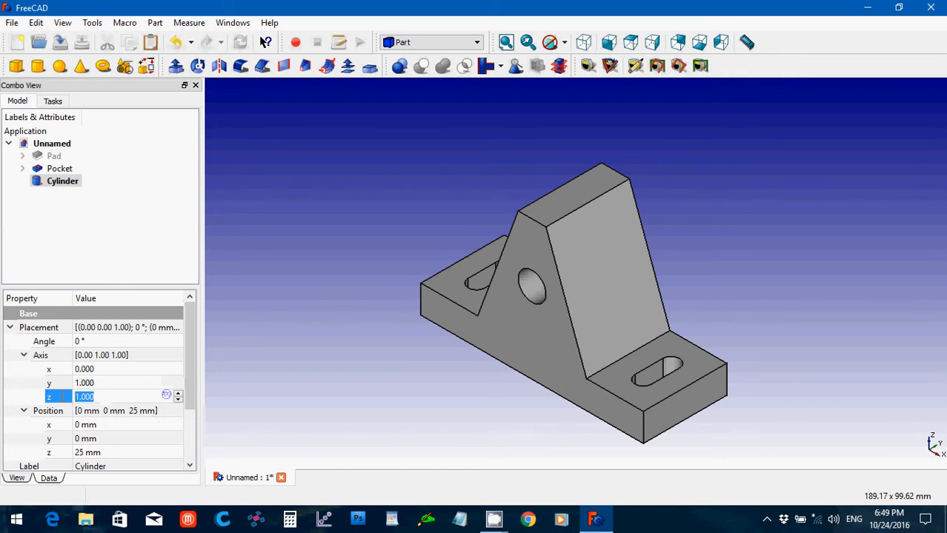
{"action": "type", "text": "0"}
{"action": "left_click", "coordinate": [101, 342]}
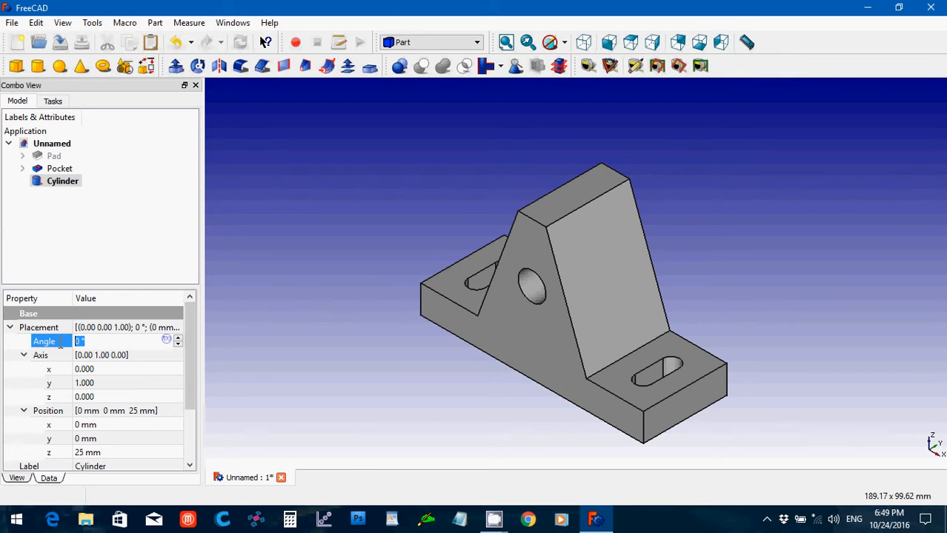
{"action": "type", "text": "90"}
- Set the cylinder's x position to 3 mm and its y position to -25 mm
{"action": "scroll", "coordinate": [186, 406], "scroll_direction": "down", "scroll_amount": 2}
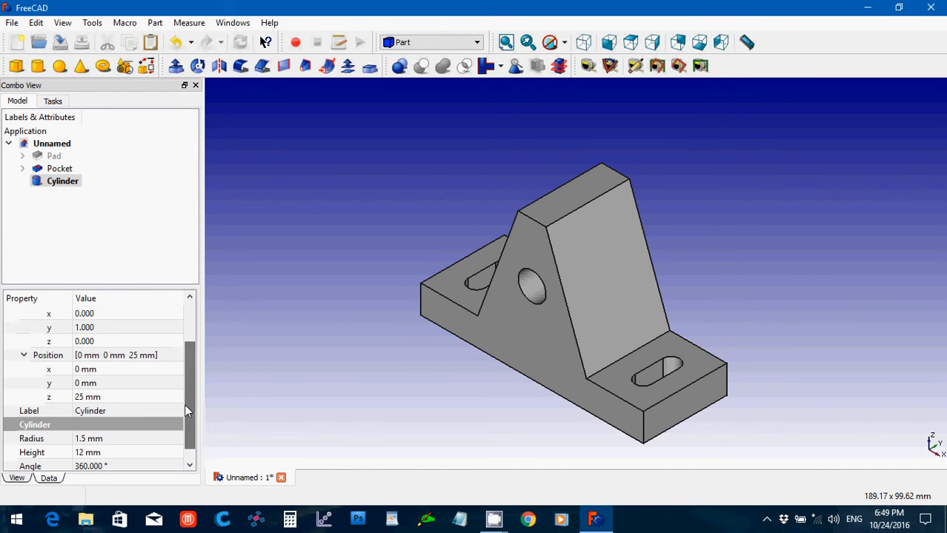
{"action": "left_click", "coordinate": [110, 371]}
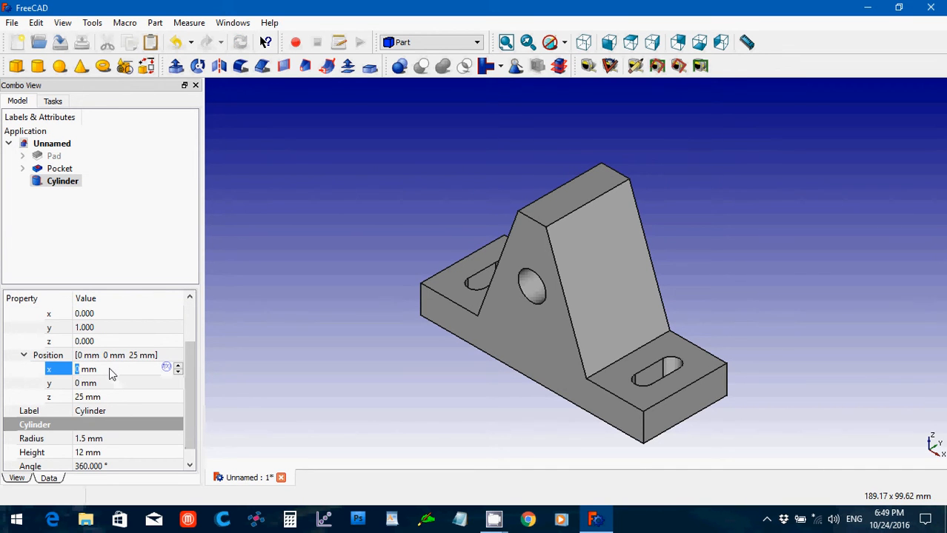
{"action": "type", "text": "3"}
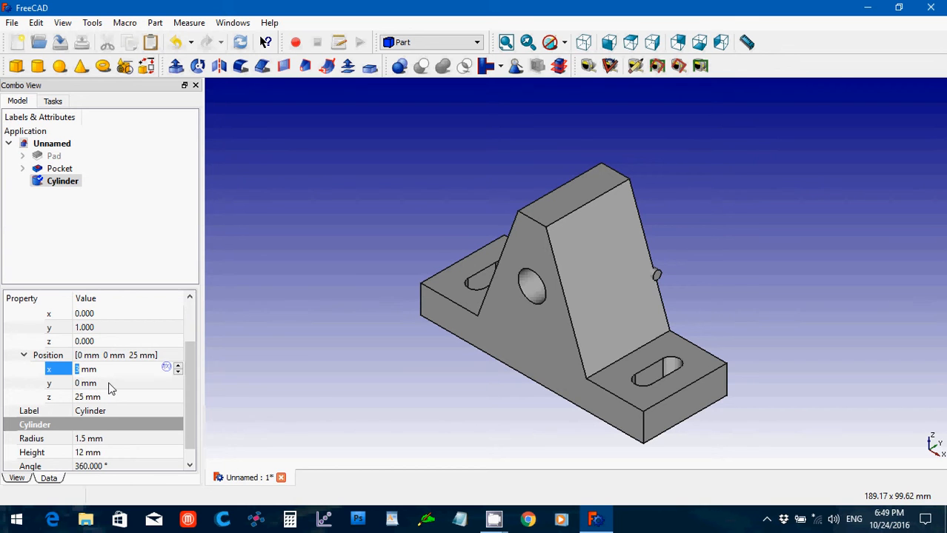
{"action": "left_click", "coordinate": [109, 382]}
{"action": "left_click_drag", "start_coordinate": [109, 383], "coordinate": [58, 387]}
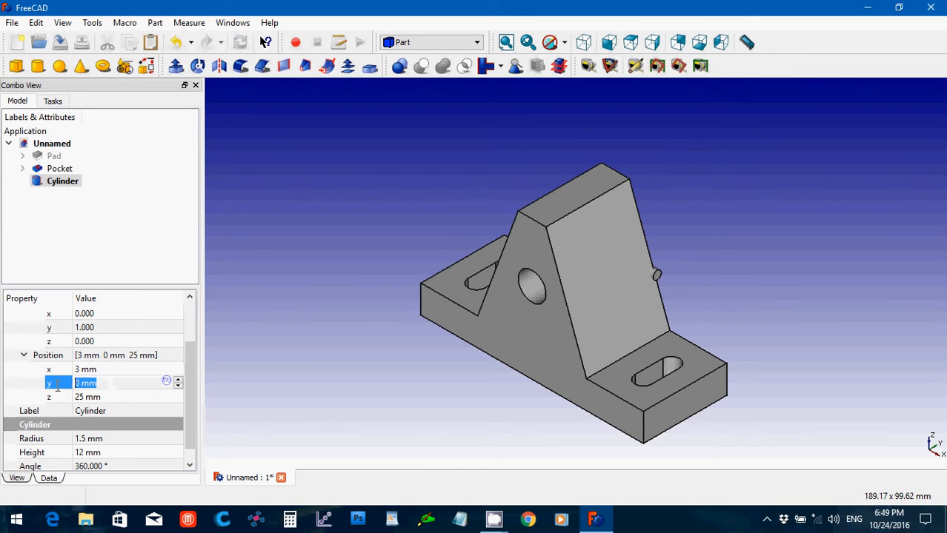
{"action": "type", "text": "-"}
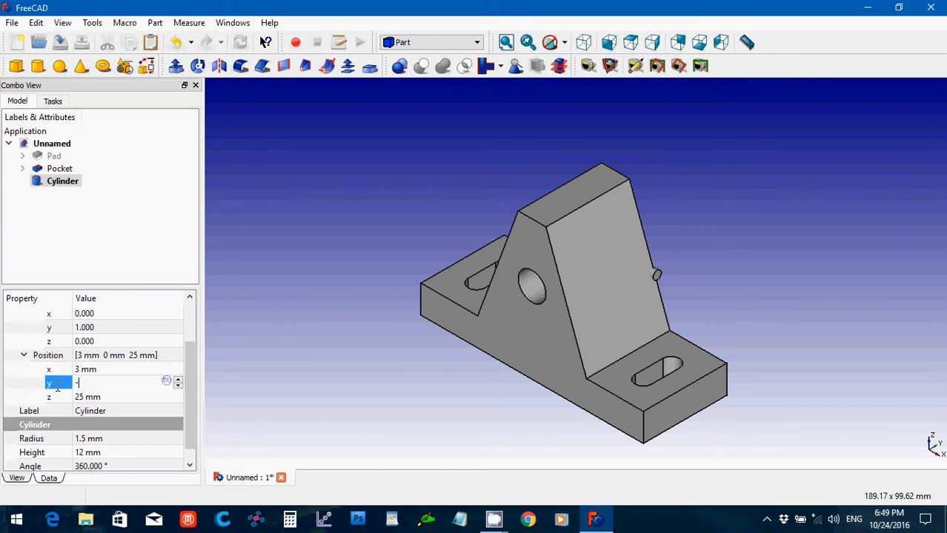
{"action": "type", "text": "25"}
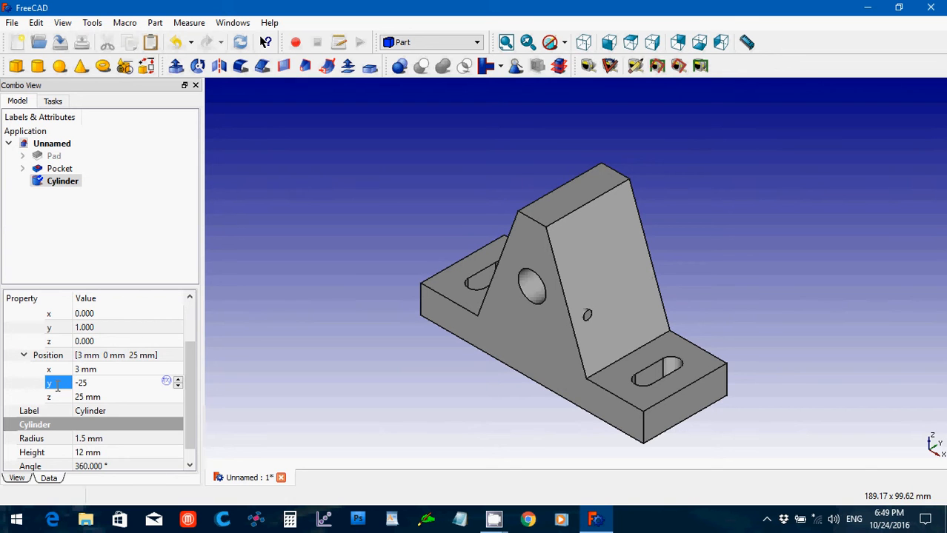
{"action": "left_click", "coordinate": [238, 314]}
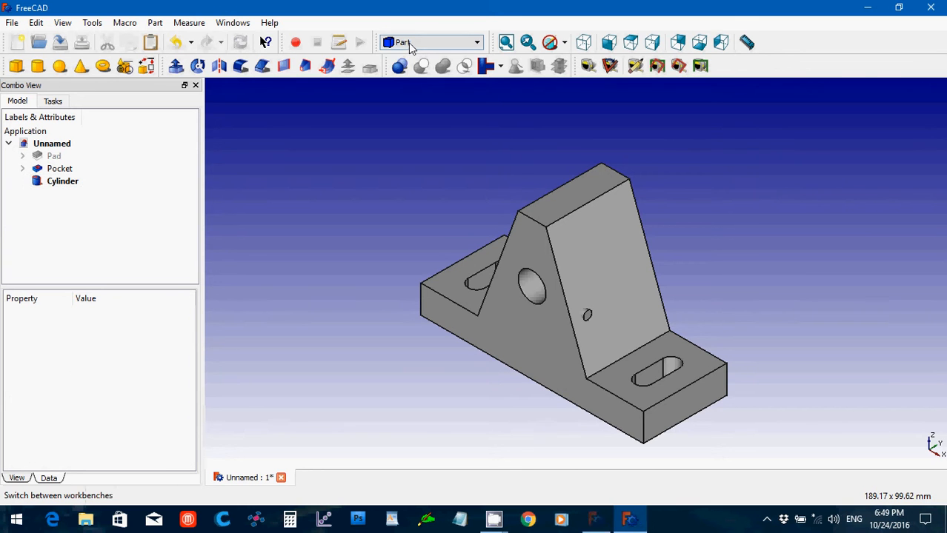
- Switch to the Draft workbench and create an array from the cylinder
{"action": "left_click", "coordinate": [412, 46]}
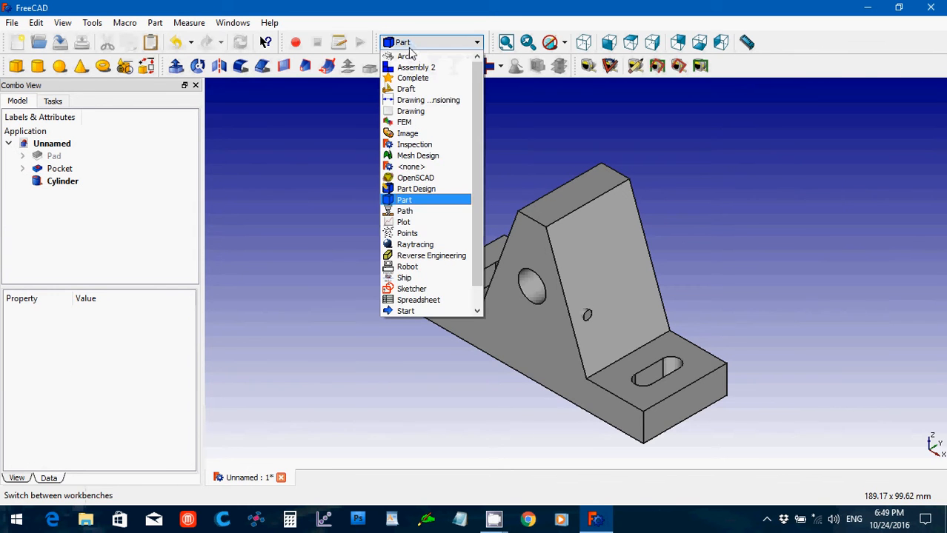
{"action": "left_click", "coordinate": [414, 95]}
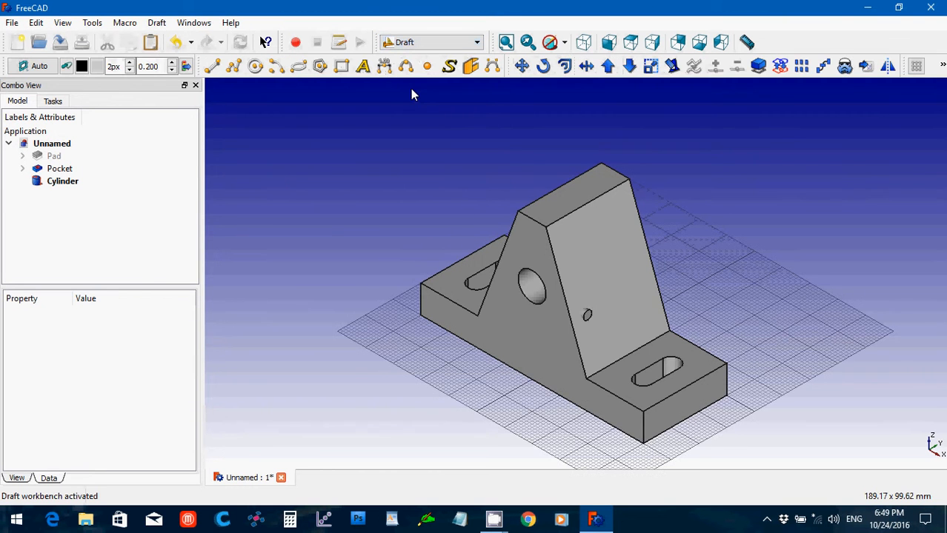
{"action": "left_click", "coordinate": [53, 185]}
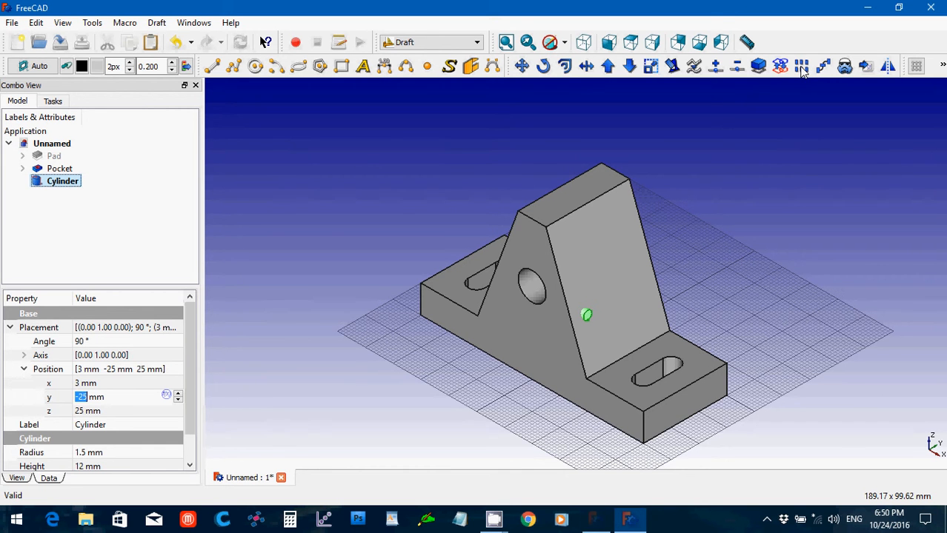
{"action": "left_click", "coordinate": [801, 68]}
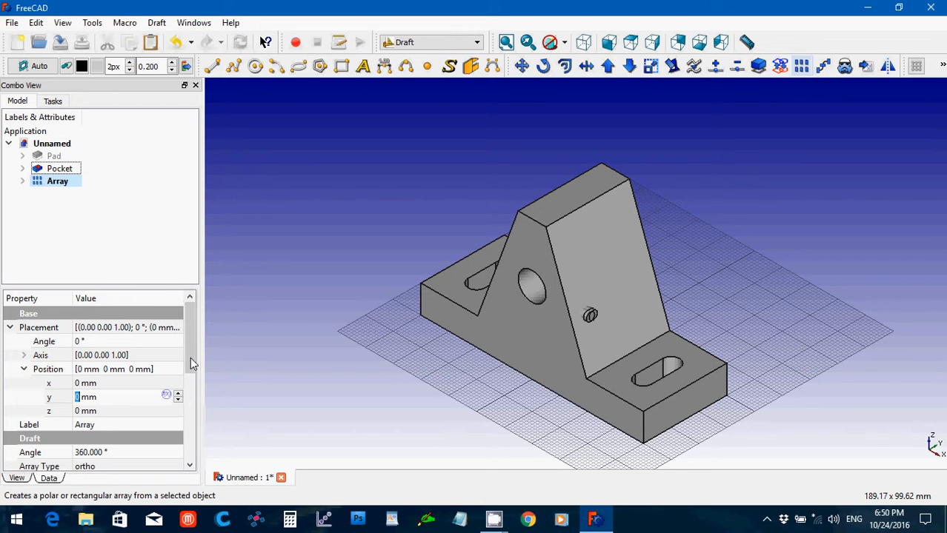
- Set the array's number of copies to 3 in Y, 1 in X and 2 in Z
{"action": "left_click_drag", "start_coordinate": [191, 357], "coordinate": [190, 385]}
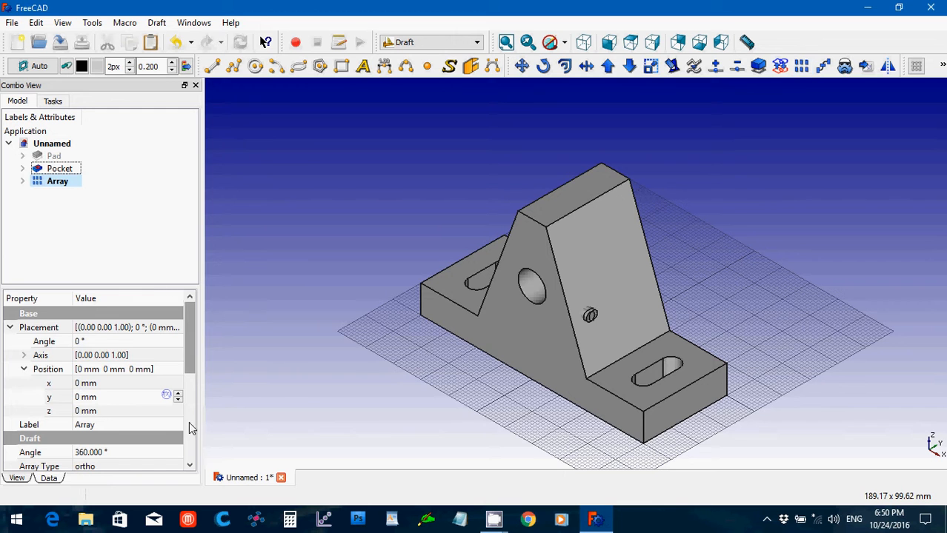
{"action": "left_click", "coordinate": [189, 430]}
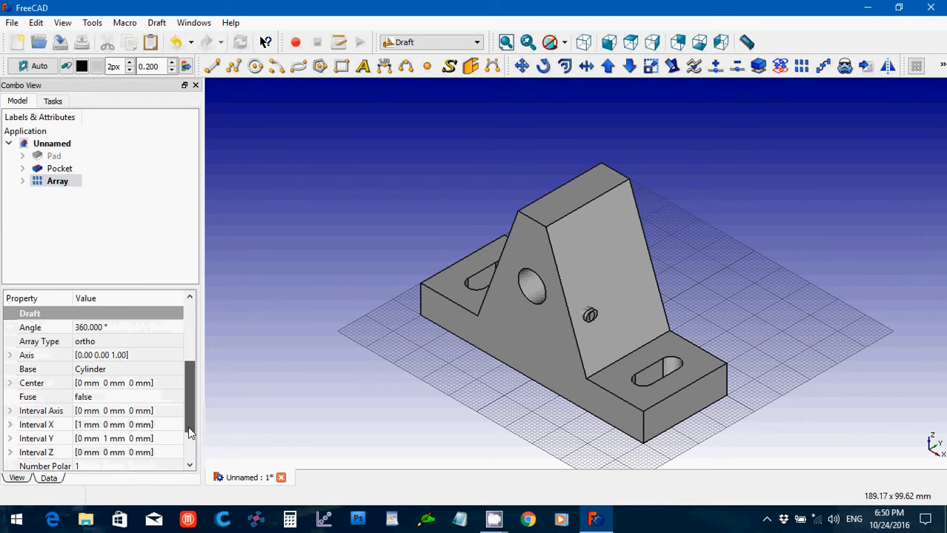
{"action": "left_click", "coordinate": [190, 435]}
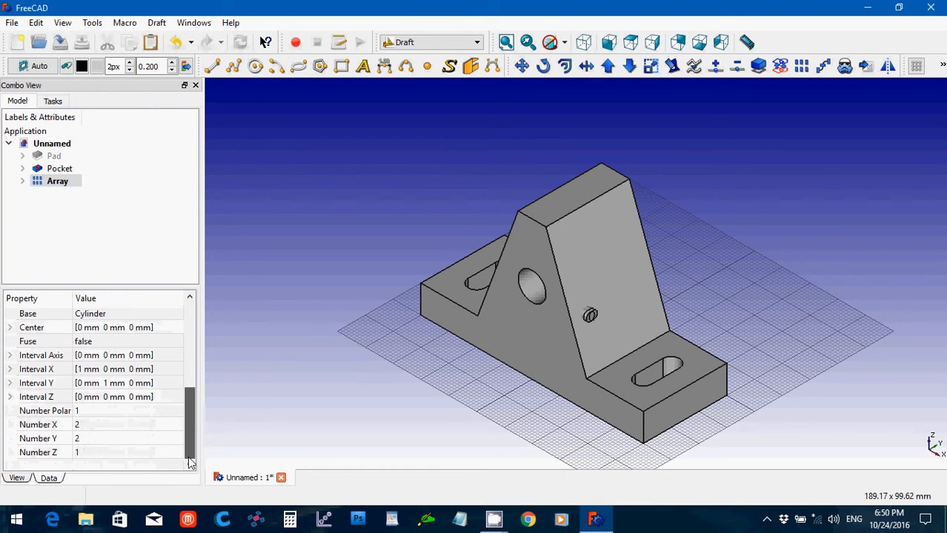
{"action": "left_click", "coordinate": [87, 438]}
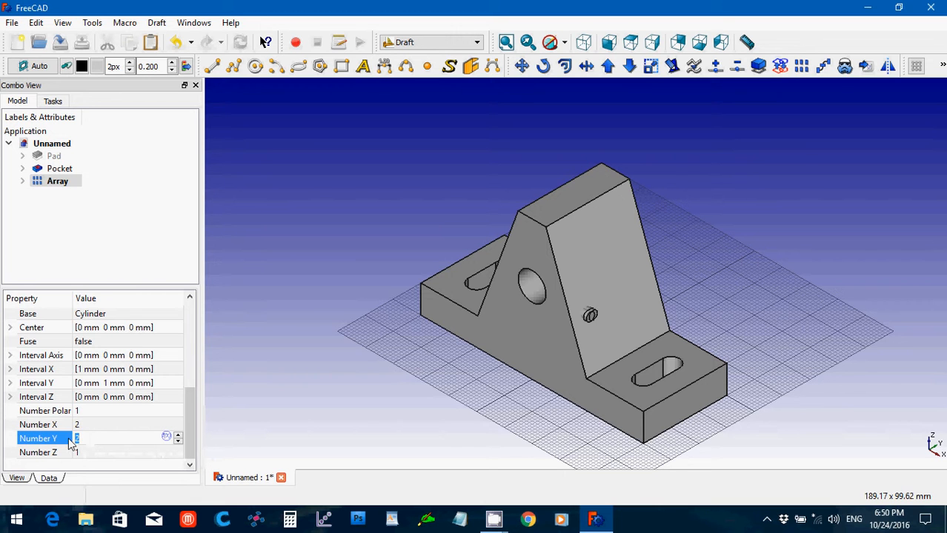
{"action": "type", "text": "3"}
{"action": "key", "text": "shift+Tab"}
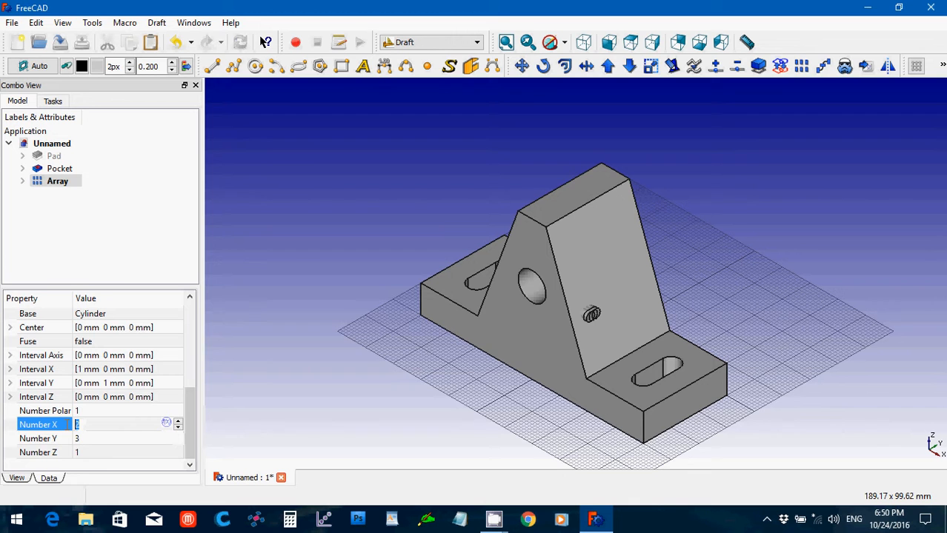
{"action": "type", "text": "1"}
{"action": "left_click", "coordinate": [90, 451]}
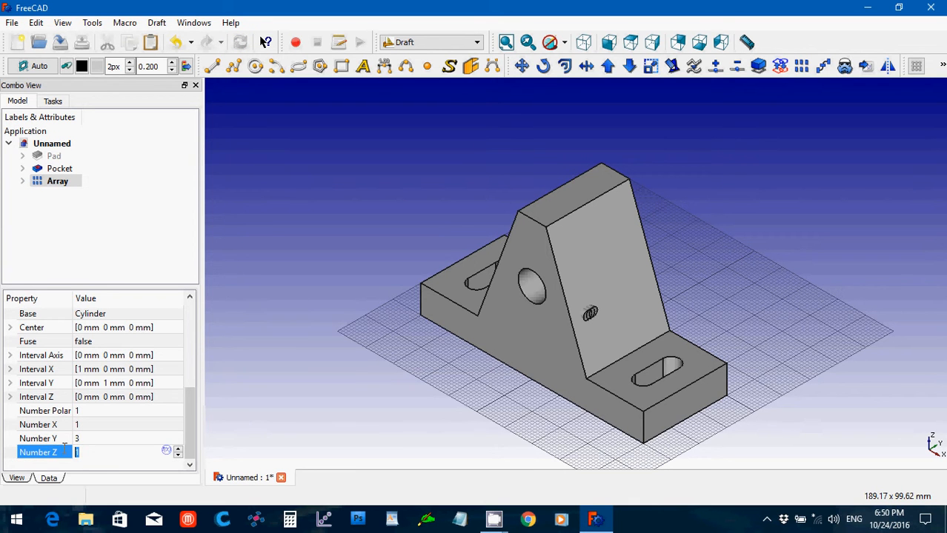
{"action": "type", "text": "2"}
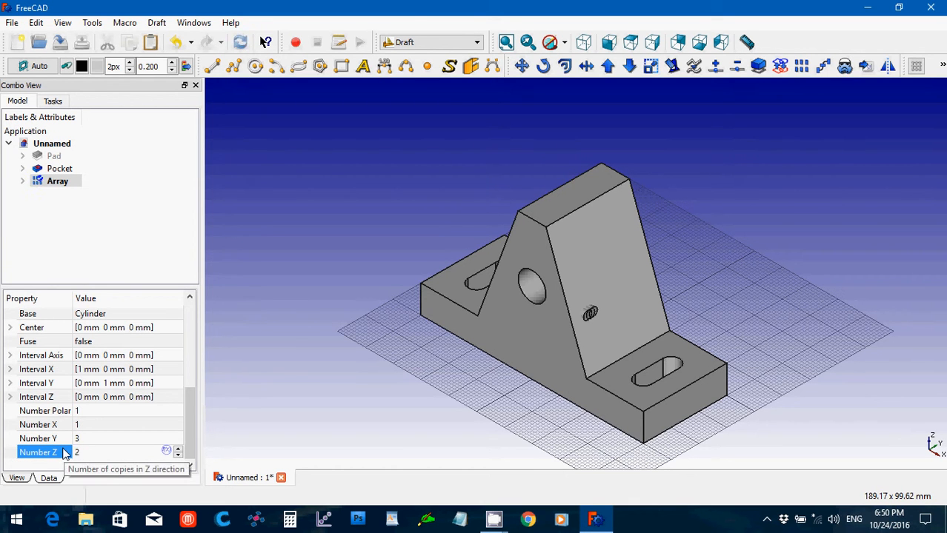
- Set the y component of the array's Y interval to 10 mm
{"action": "left_click", "coordinate": [11, 383]}
{"action": "left_click", "coordinate": [89, 412]}
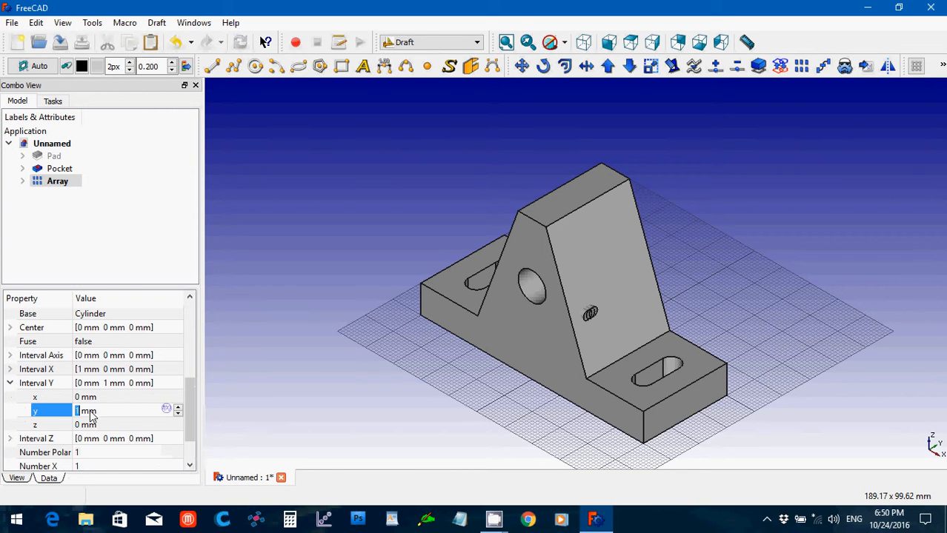
{"action": "left_click_drag", "start_coordinate": [98, 411], "coordinate": [76, 412]}
{"action": "type", "text": "10"}
{"action": "key", "text": "Return"}
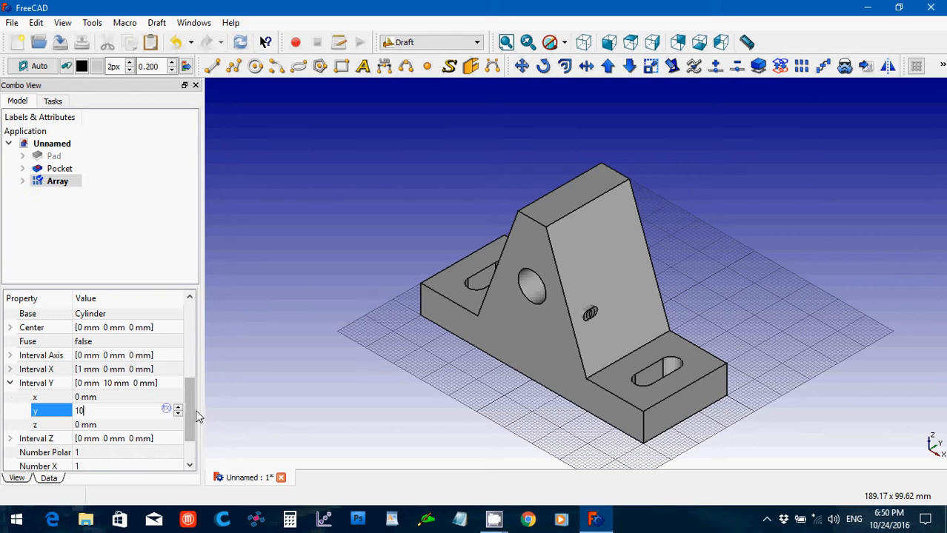
- Set the z component of the array's Z interval to -12 mm
{"action": "left_click_drag", "start_coordinate": [192, 411], "coordinate": [191, 450]}
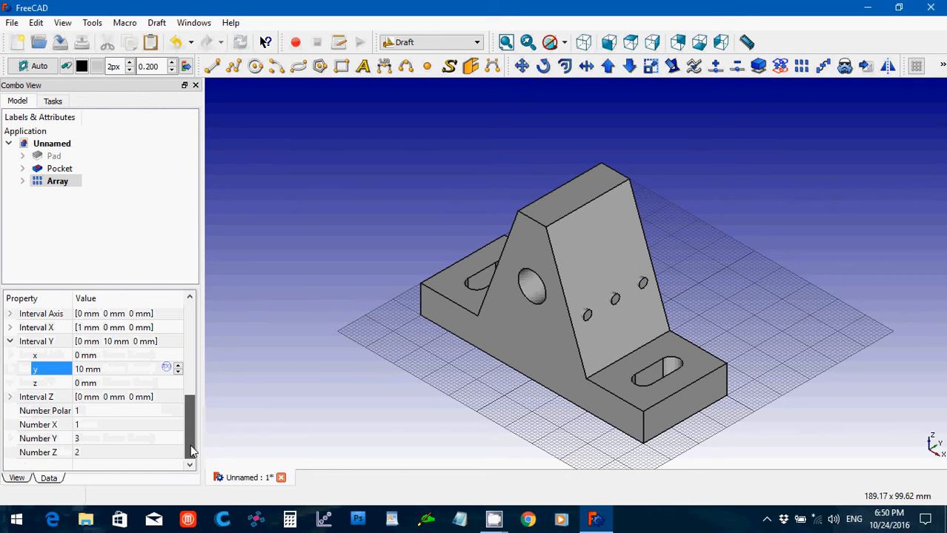
{"action": "left_click", "coordinate": [10, 398]}
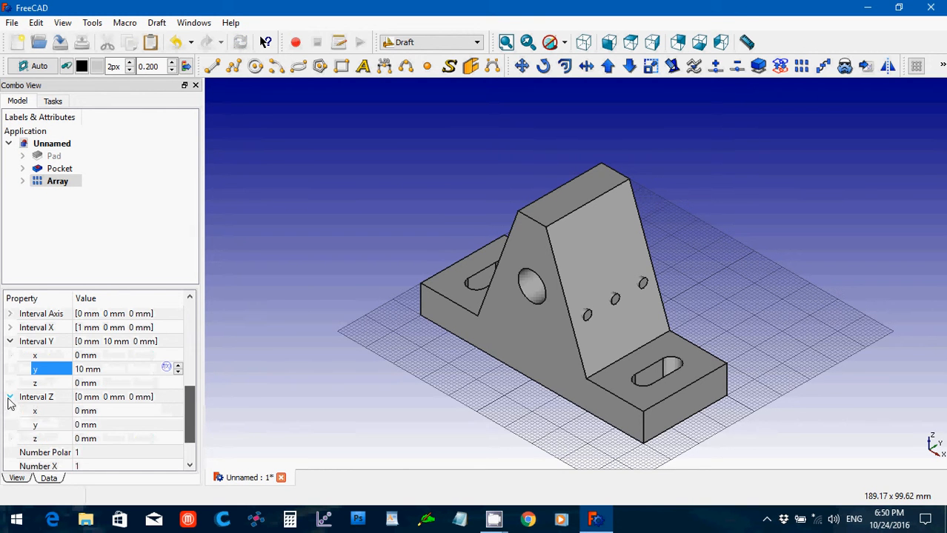
{"action": "left_click", "coordinate": [101, 441]}
{"action": "left_click_drag", "start_coordinate": [99, 441], "coordinate": [75, 440]}
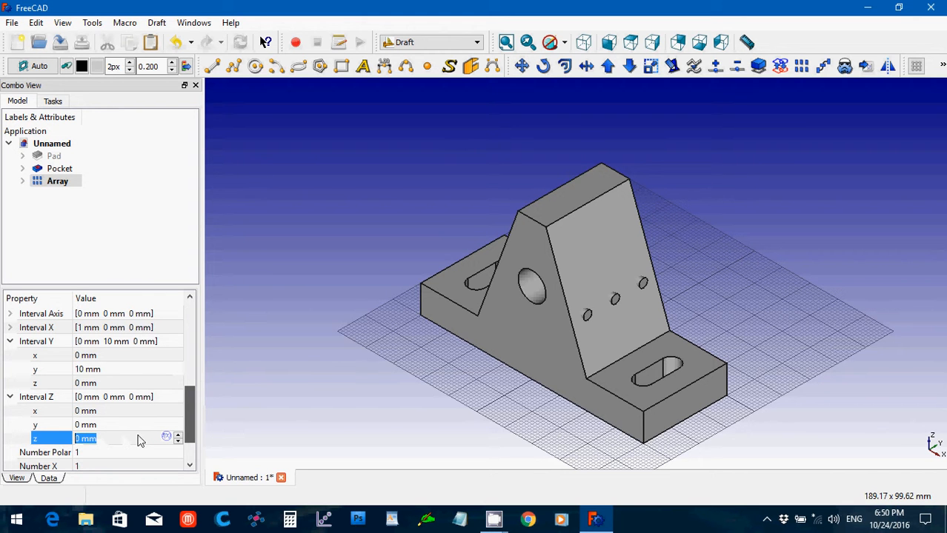
{"action": "type", "text": "-12"}
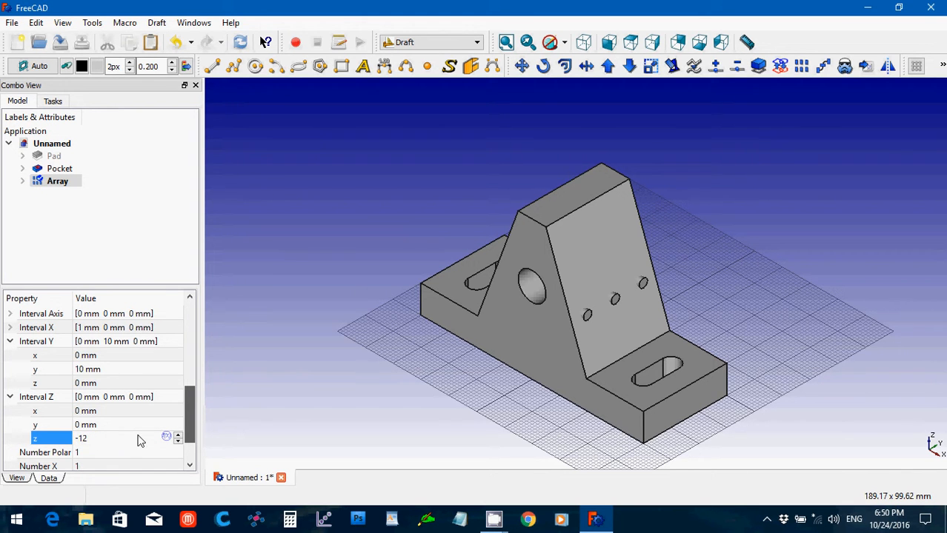
{"action": "key", "text": "Return"}
- Change the z component of the array's Z interval to 12 mm
{"action": "left_click_drag", "start_coordinate": [191, 419], "coordinate": [189, 465]}
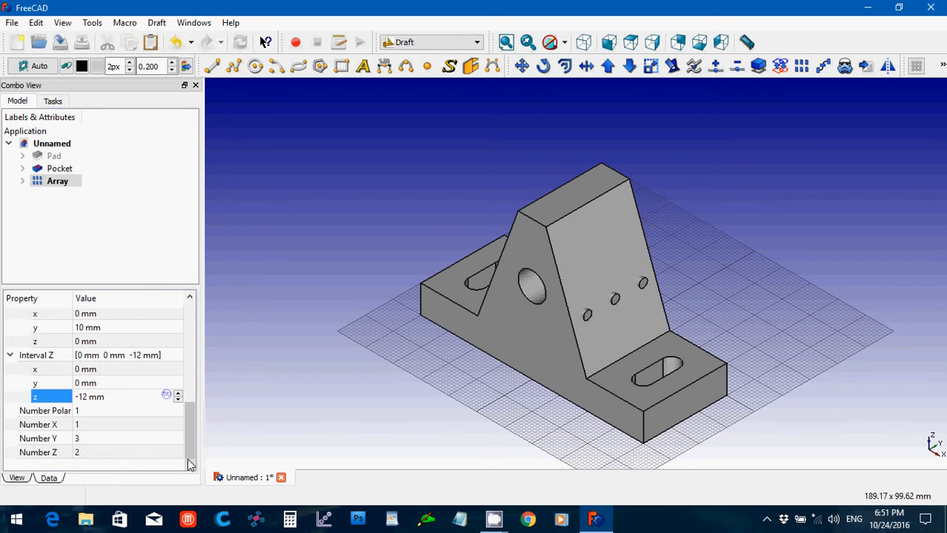
{"action": "left_click_drag", "start_coordinate": [109, 396], "coordinate": [57, 391]}
{"action": "type", "text": "12"}
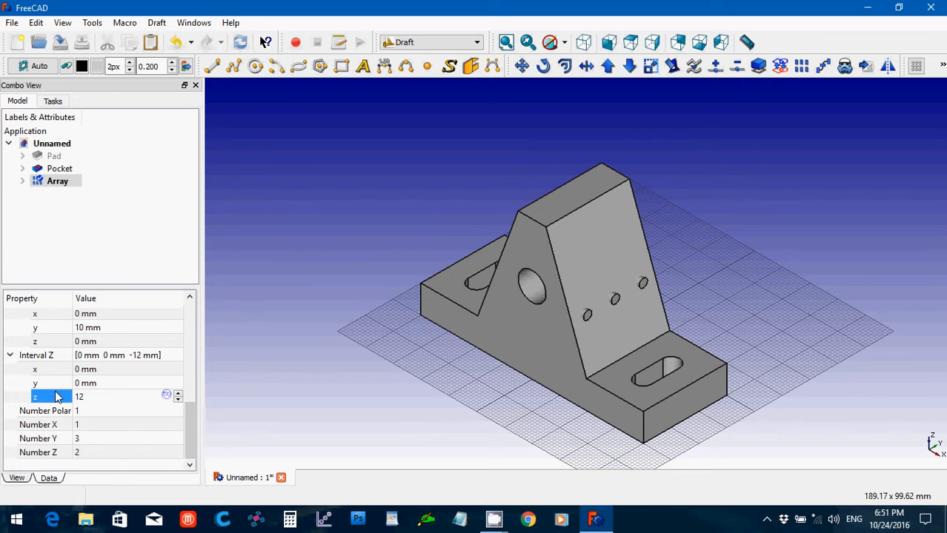
{"action": "key", "text": "Return"}
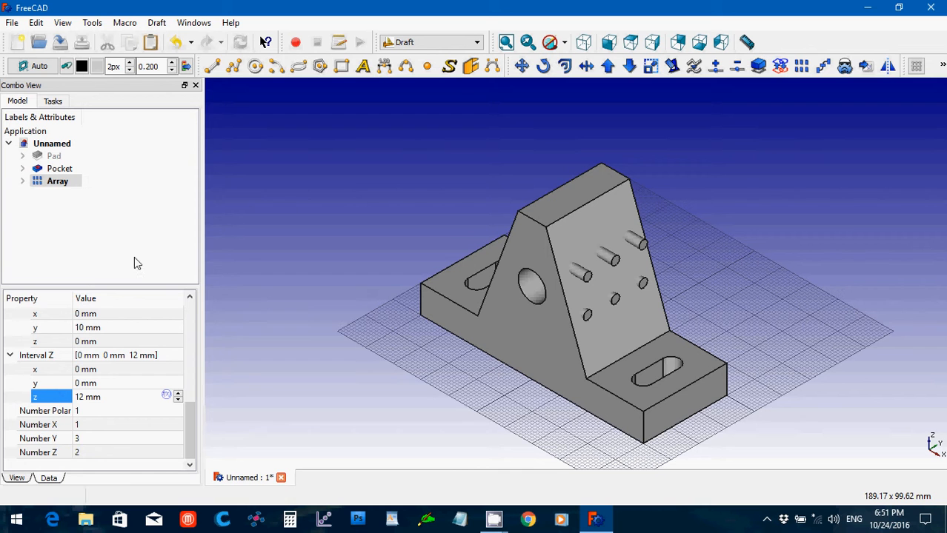
- Reduce the array's Z copies to 1 and set its Z interval's z component to 0 mm
{"action": "left_click", "coordinate": [83, 454]}
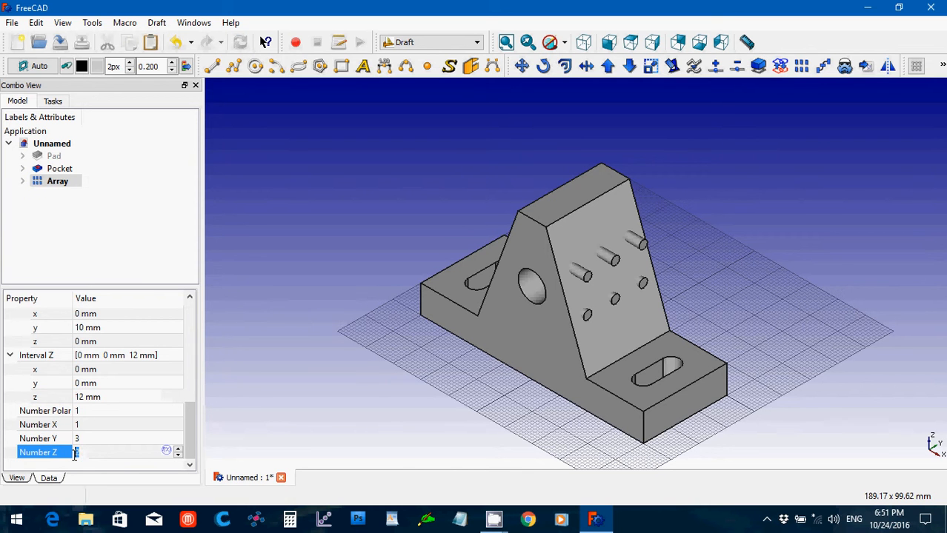
{"action": "type", "text": "1"}
{"action": "left_click", "coordinate": [106, 397]}
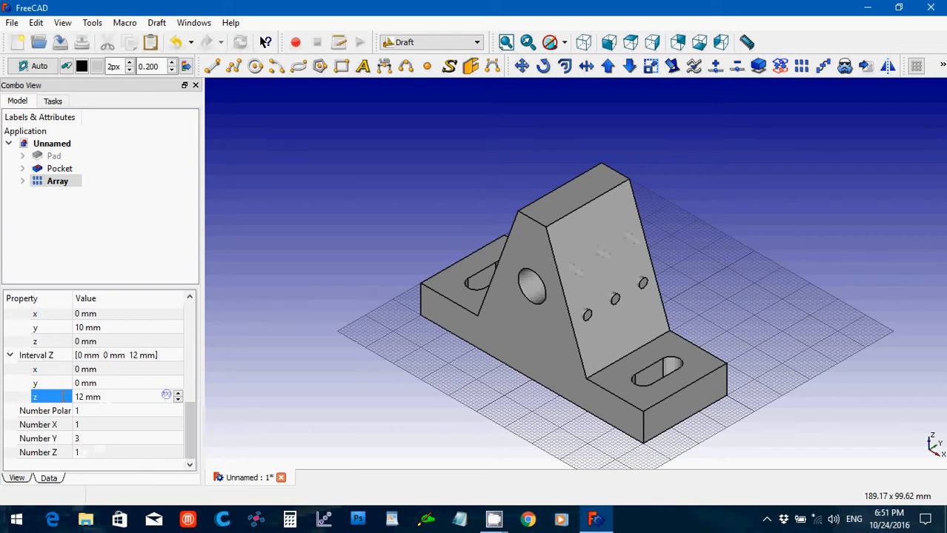
{"action": "key", "text": "BackSpace"}
{"action": "type", "text": "0"}
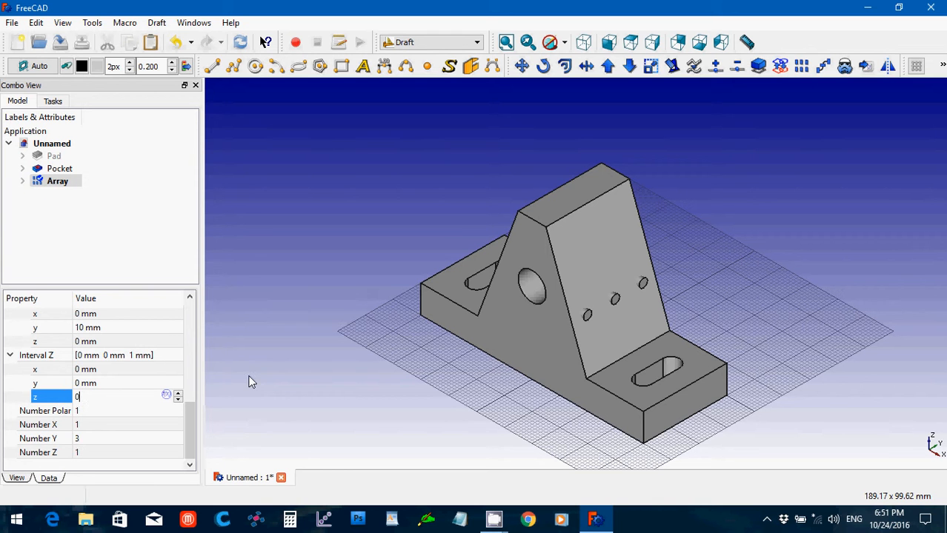
{"action": "left_click", "coordinate": [249, 376]}
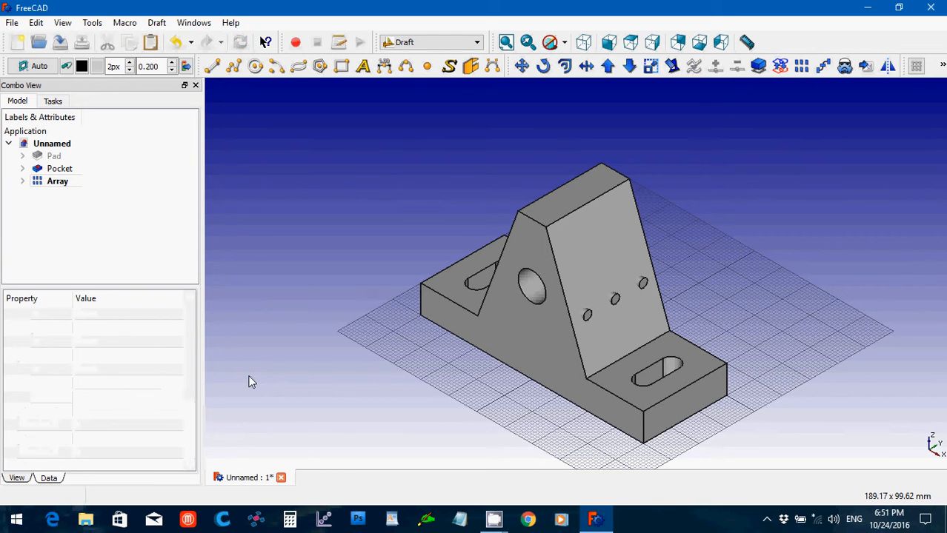
- Duplicate the cylinder array together with the objects it depends on, and select the copy
{"action": "left_click", "coordinate": [54, 184]}
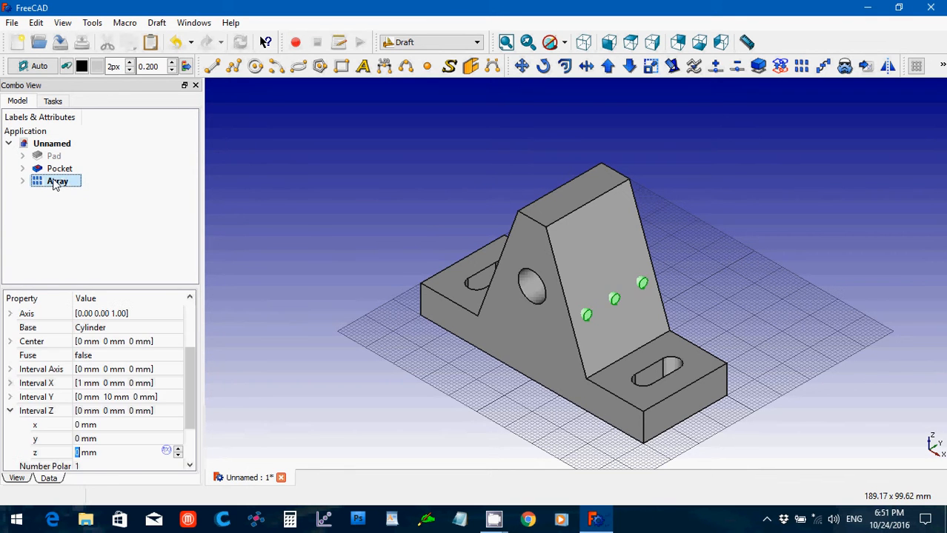
{"action": "key", "text": "ctrl+c"}
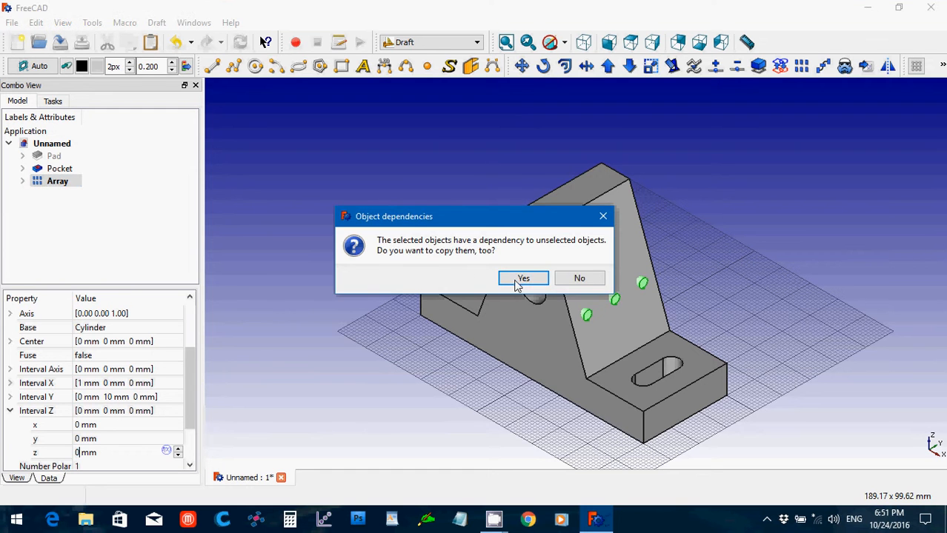
{"action": "left_click", "coordinate": [522, 280]}
{"action": "key", "text": "ctrl+v"}
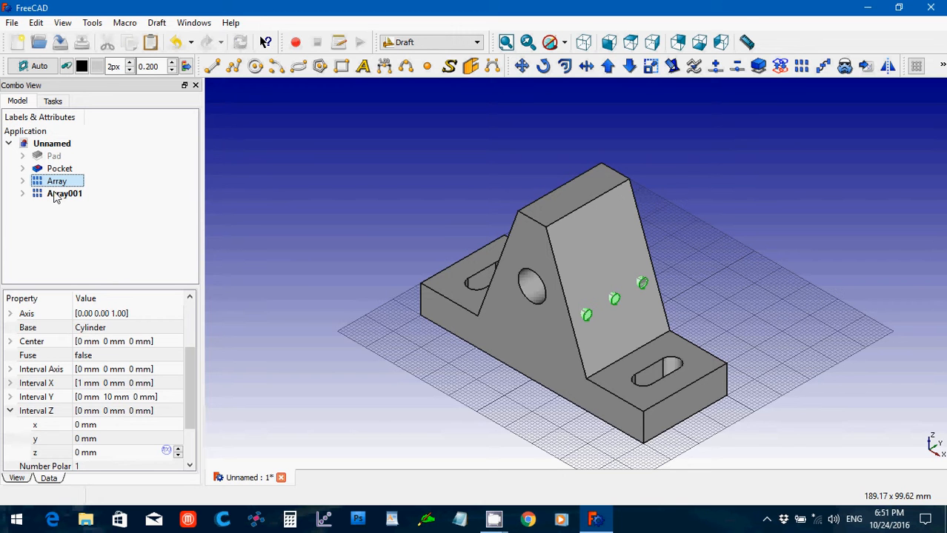
{"action": "left_click", "coordinate": [54, 194]}
{"action": "left_click", "coordinate": [87, 451]}
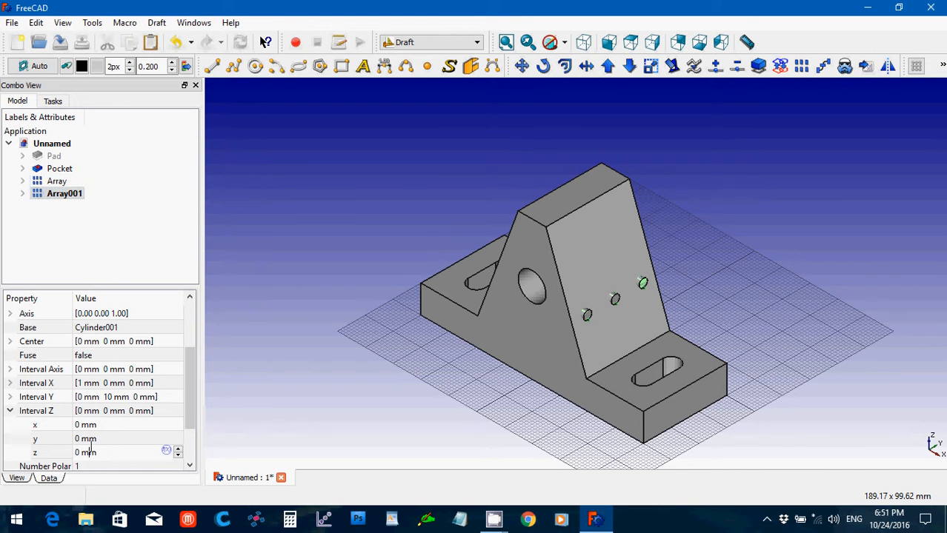
{"action": "left_click_drag", "start_coordinate": [96, 450], "coordinate": [72, 445]}
{"action": "type", "text": "12"}
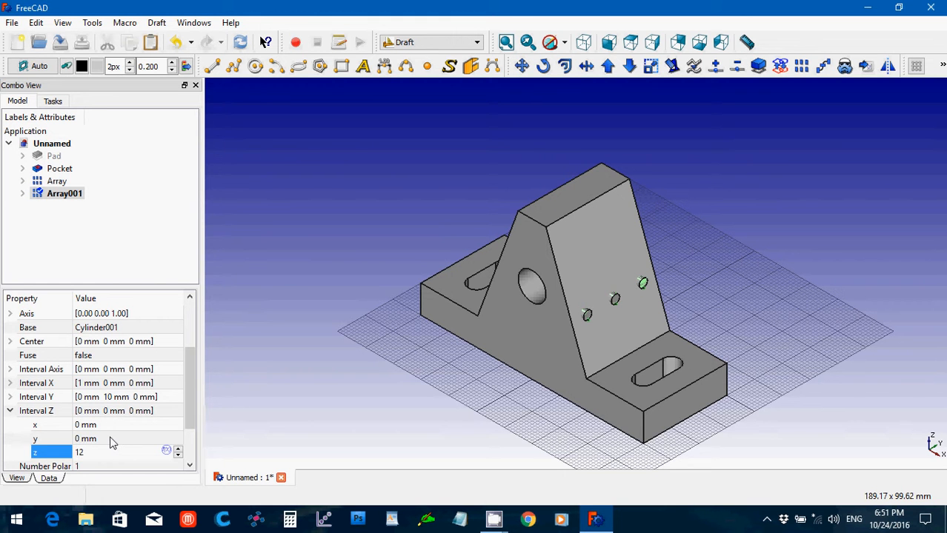
{"action": "key", "text": "BackSpace"}
{"action": "key", "text": "BackSpace"}
{"action": "type", "text": "0"}
- Set the z position in the copied array's placement to 12 mm
{"action": "left_click_drag", "start_coordinate": [190, 386], "coordinate": [189, 337]}
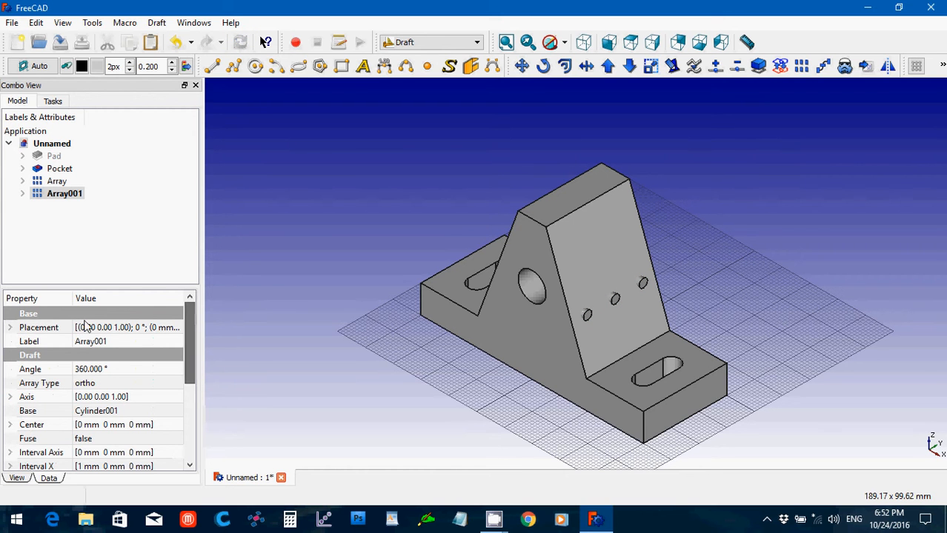
{"action": "left_click", "coordinate": [9, 327]}
{"action": "left_click", "coordinate": [24, 369]}
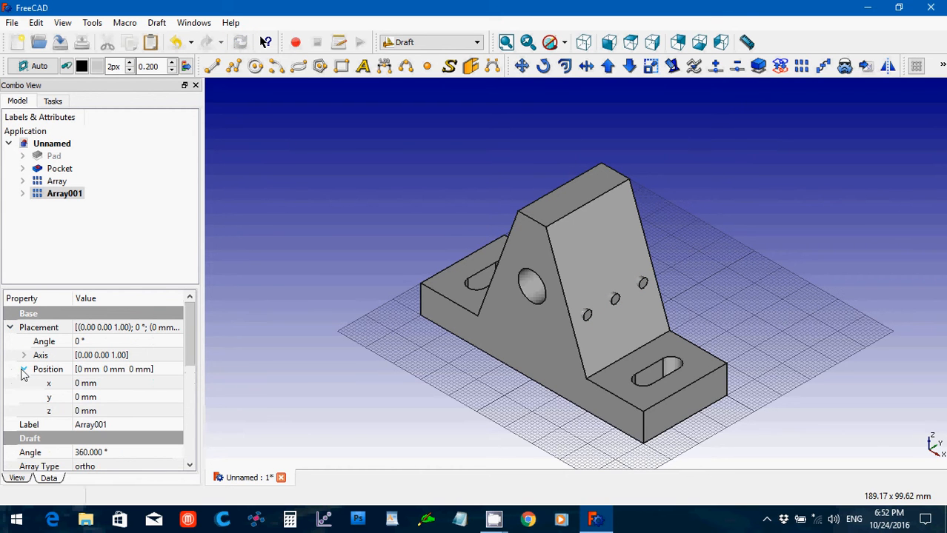
{"action": "left_click", "coordinate": [94, 412]}
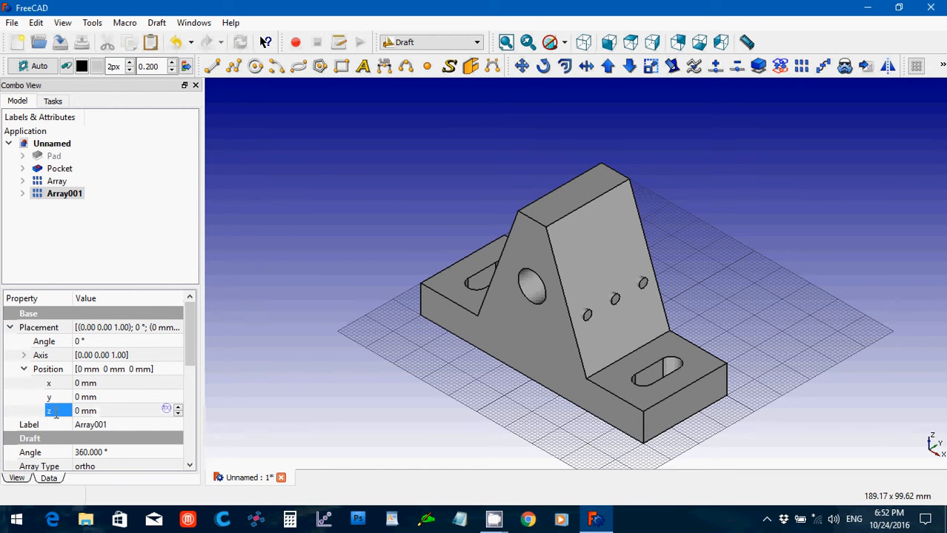
{"action": "left_click_drag", "start_coordinate": [96, 412], "coordinate": [50, 419]}
{"action": "type", "text": "12"}
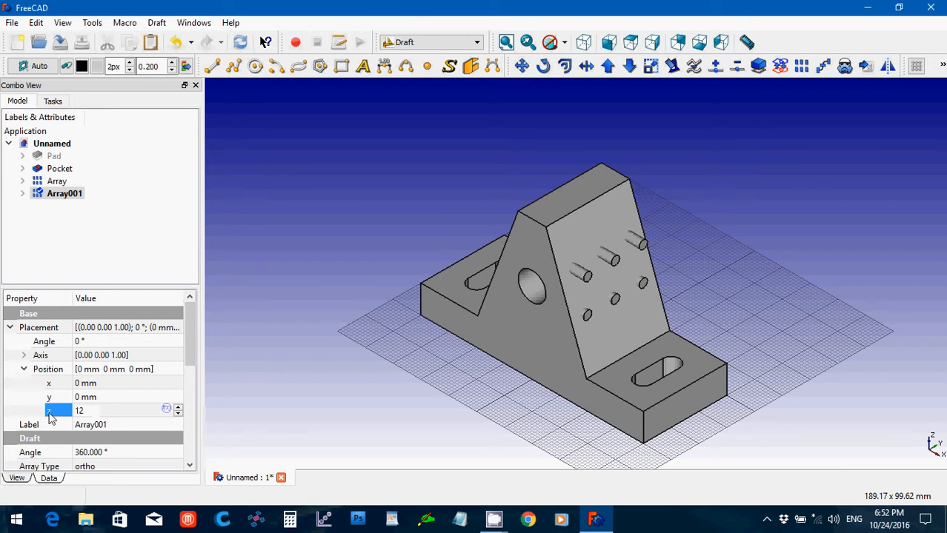
- Set the copied array's x position to -4 mm so its cylinders follow the sloped face
{"action": "left_click", "coordinate": [95, 382]}
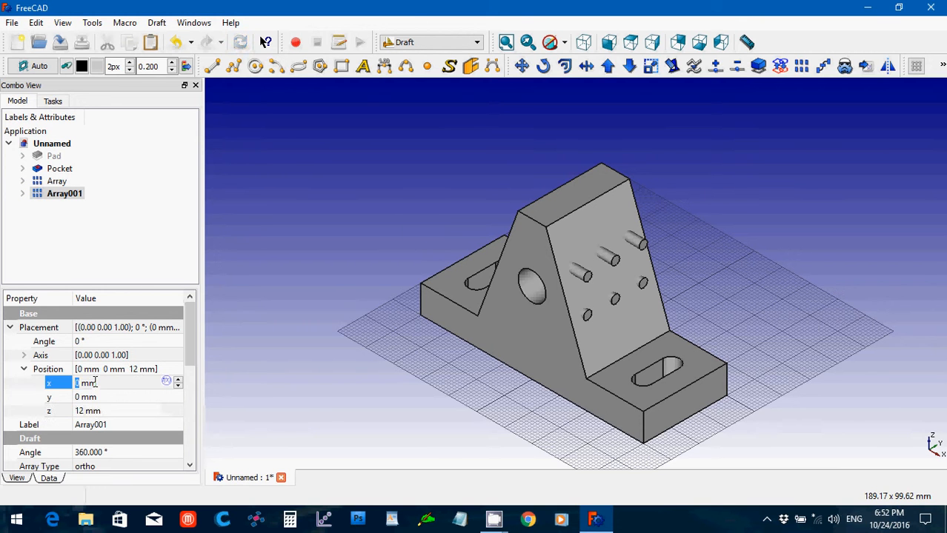
{"action": "scroll", "coordinate": [95, 382], "scroll_direction": "down", "scroll_amount": 5}
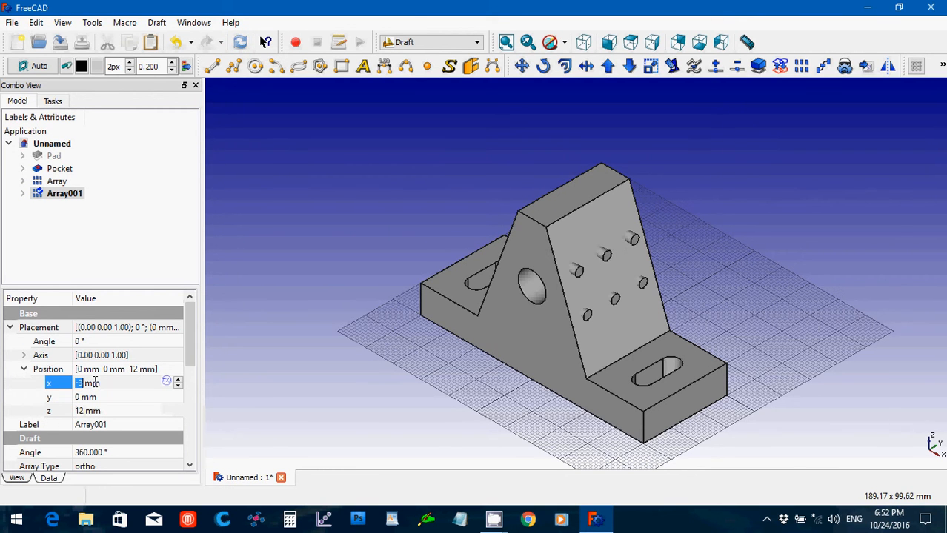
{"action": "scroll", "coordinate": [94, 382], "scroll_direction": "down", "scroll_amount": 2}
{"action": "scroll", "coordinate": [95, 382], "scroll_direction": "up", "scroll_amount": 1}
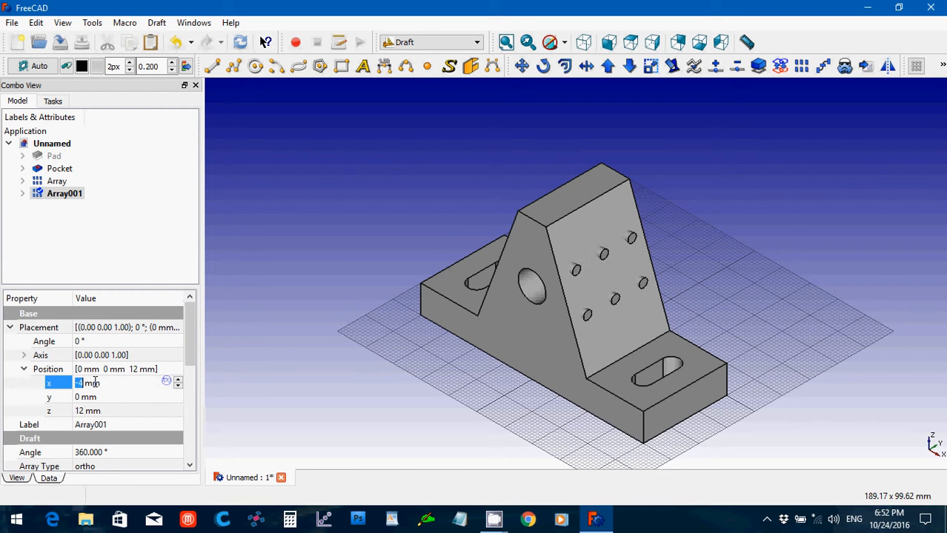
{"action": "left_click", "coordinate": [254, 362]}
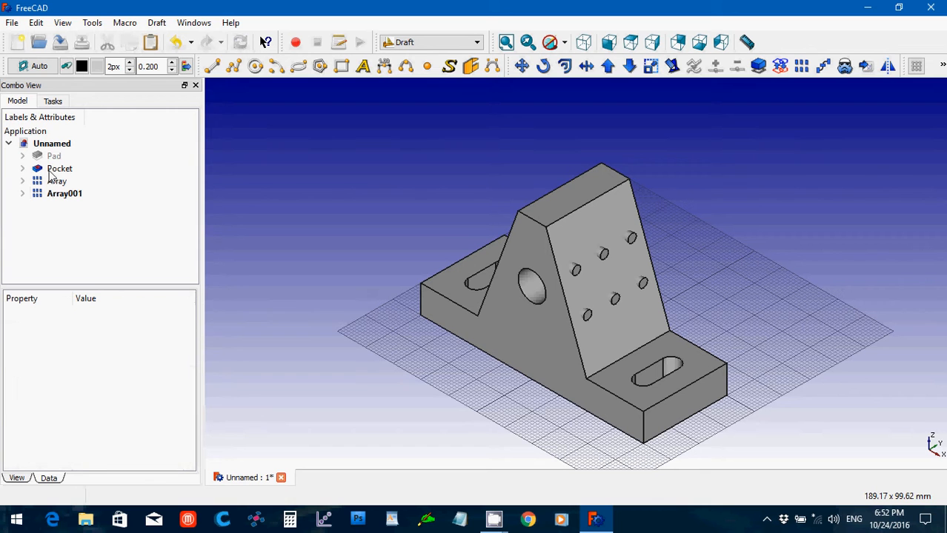
{"action": "left_click", "coordinate": [405, 44]}
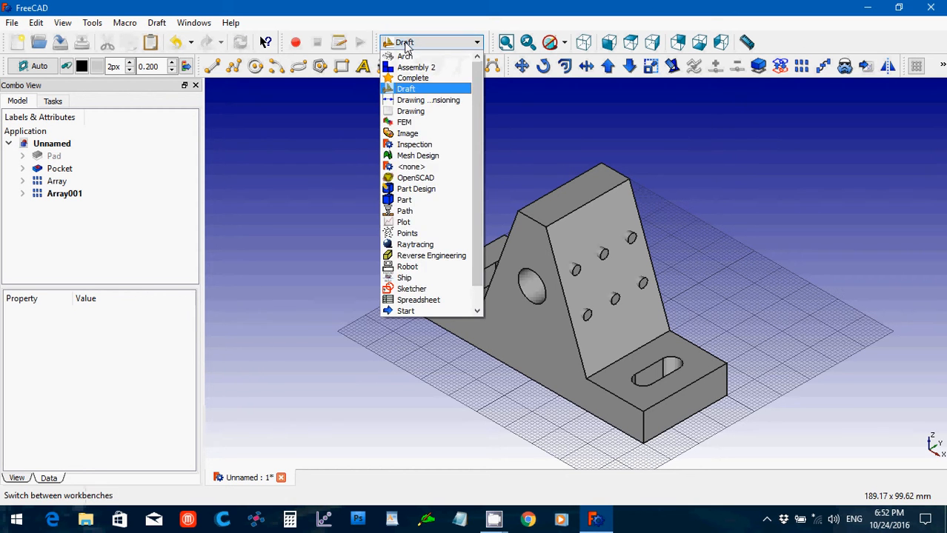
{"action": "left_click", "coordinate": [405, 44]}
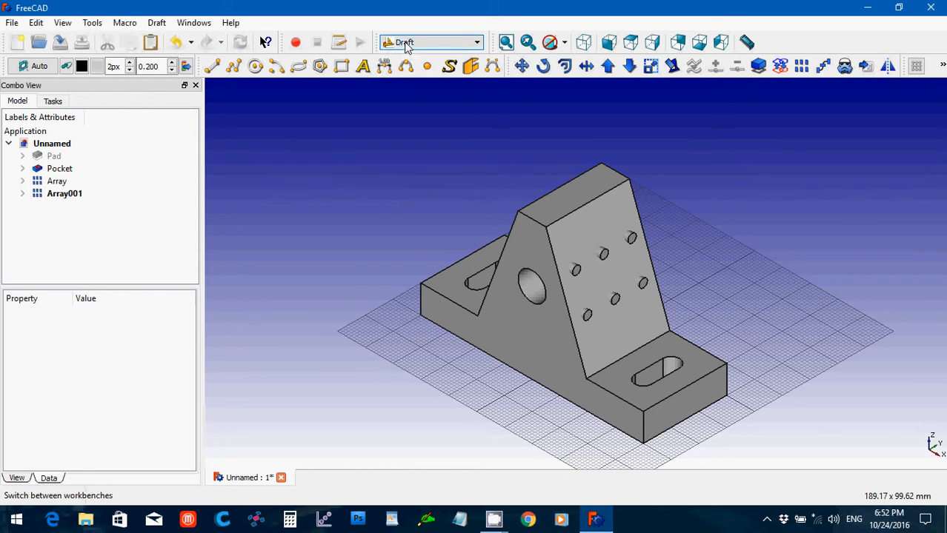
- Hide the Draft grid around the bracket
{"action": "left_click", "coordinate": [157, 23]}
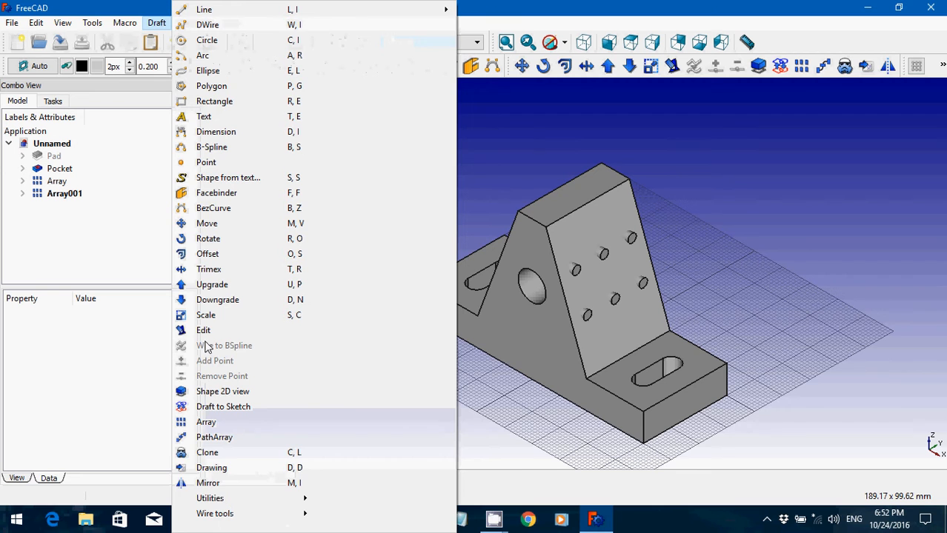
{"action": "mouse_move", "coordinate": [238, 499]}
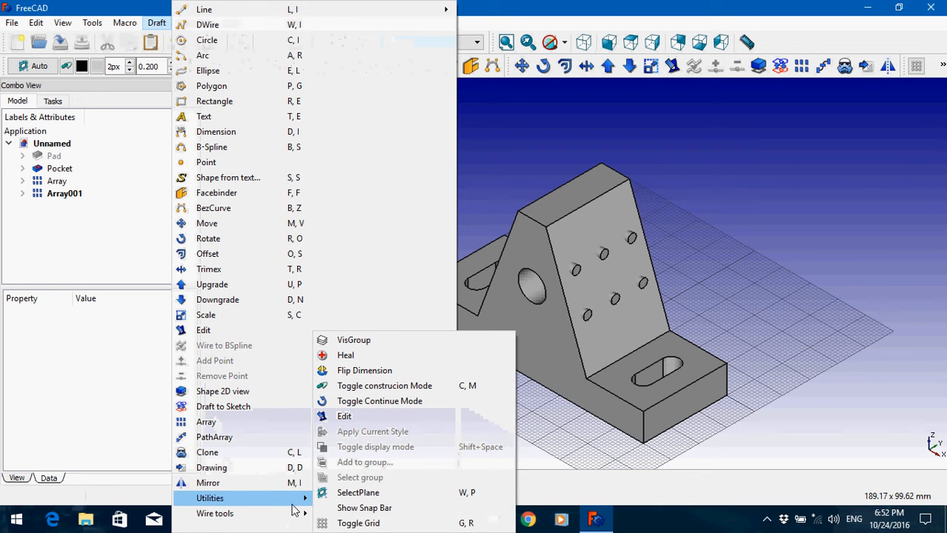
{"action": "left_click", "coordinate": [345, 523]}
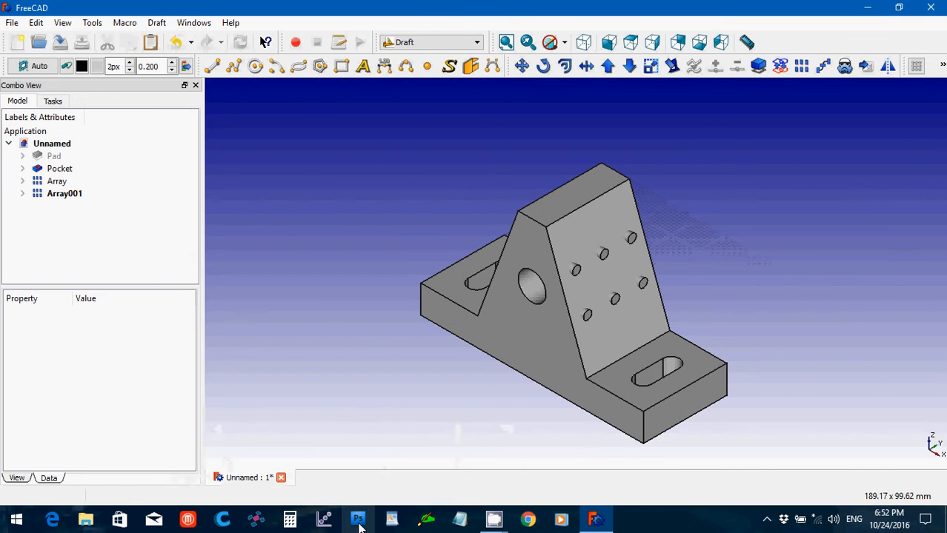
- Switch to the Part workbench and cut both cylinder arrays out of the Pocket solid to make the sloped-face holes
{"action": "left_click", "coordinate": [438, 43]}
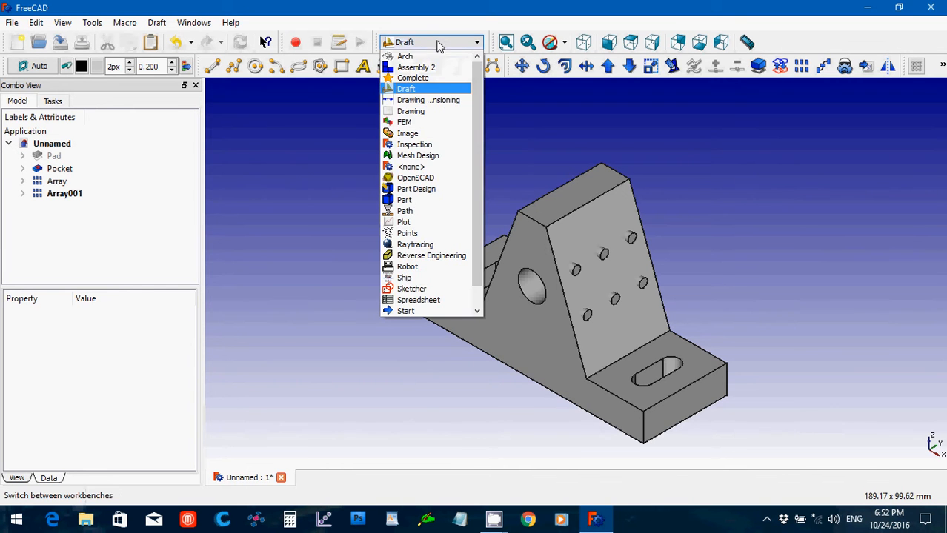
{"action": "left_click", "coordinate": [424, 198]}
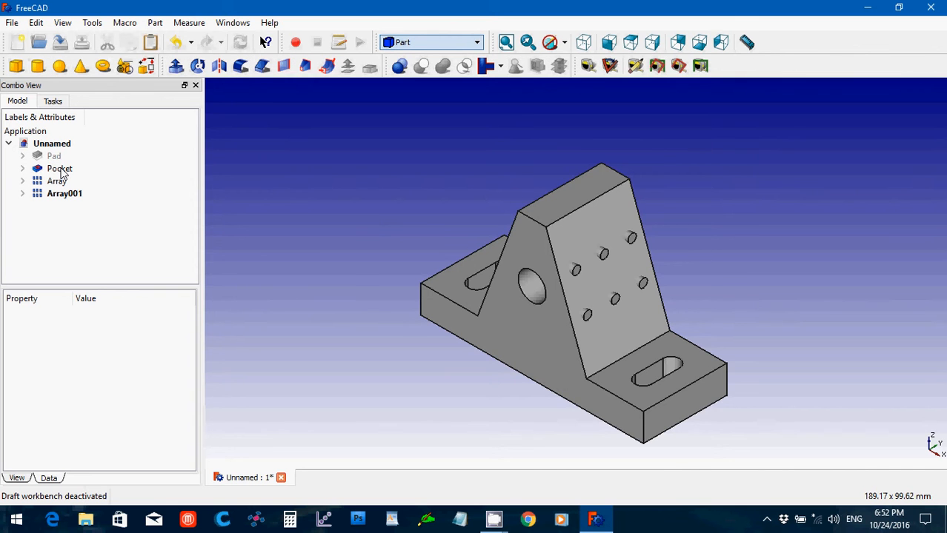
{"action": "left_click", "coordinate": [63, 171]}
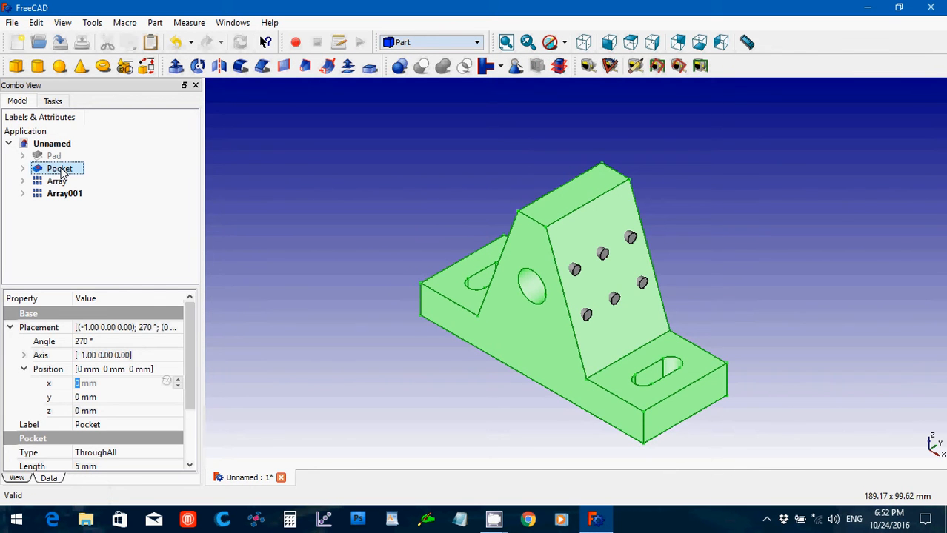
{"action": "left_click", "coordinate": [67, 182], "text": "ctrl"}
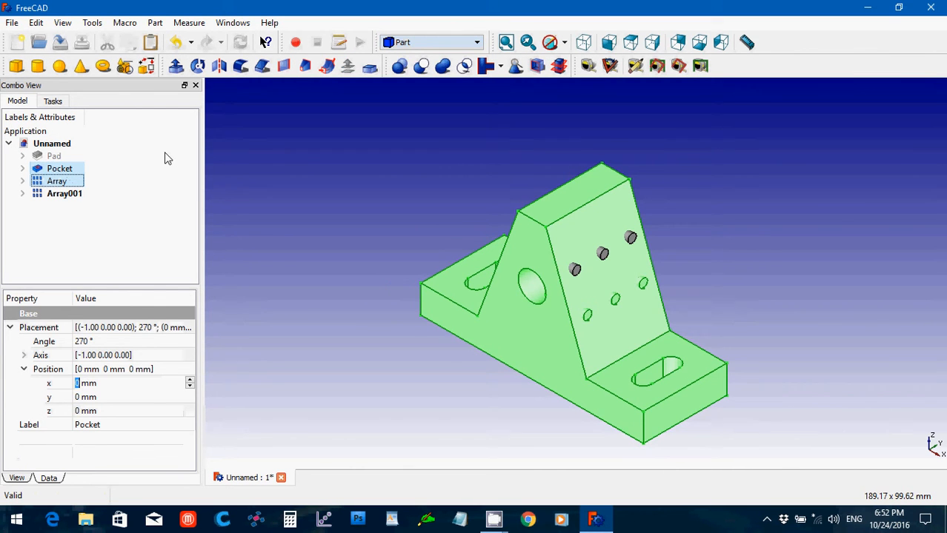
{"action": "left_click", "coordinate": [421, 67]}
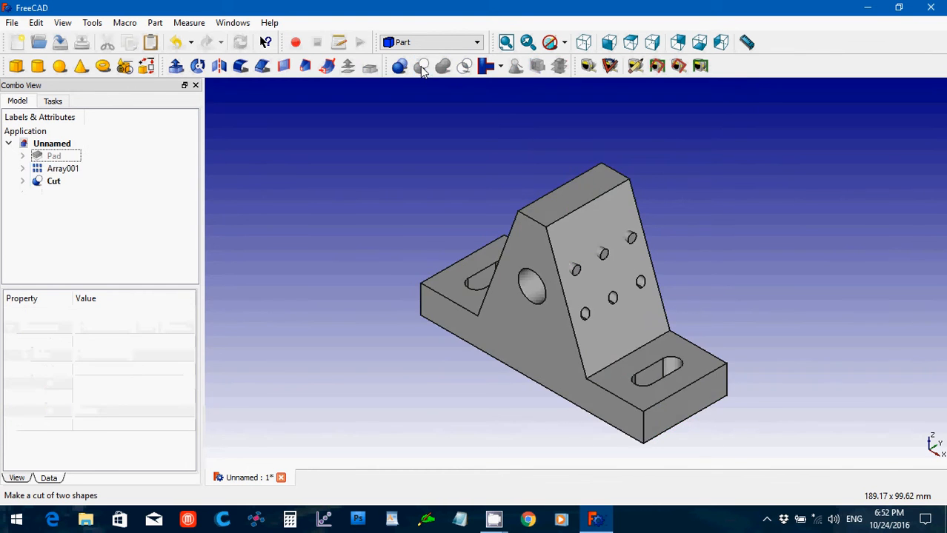
{"action": "left_click", "coordinate": [51, 183]}
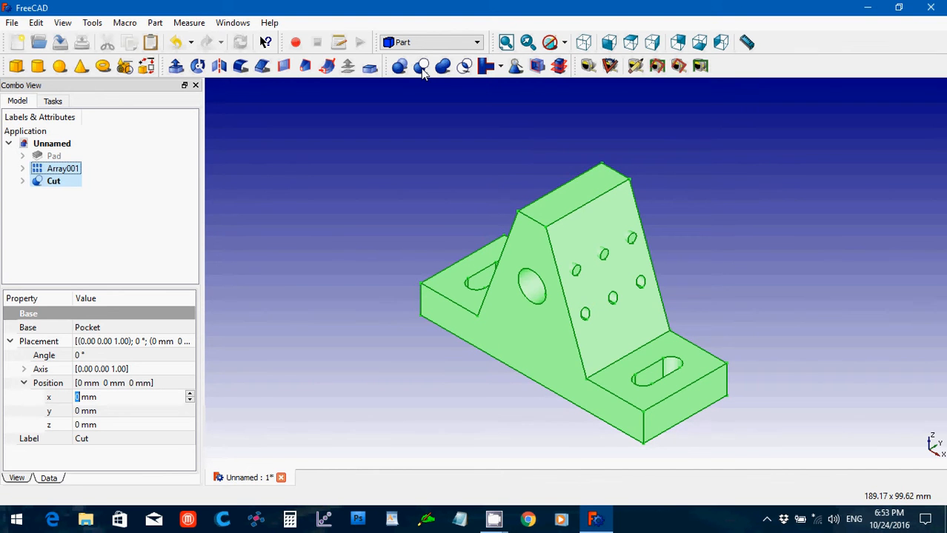
{"action": "left_click", "coordinate": [421, 67]}
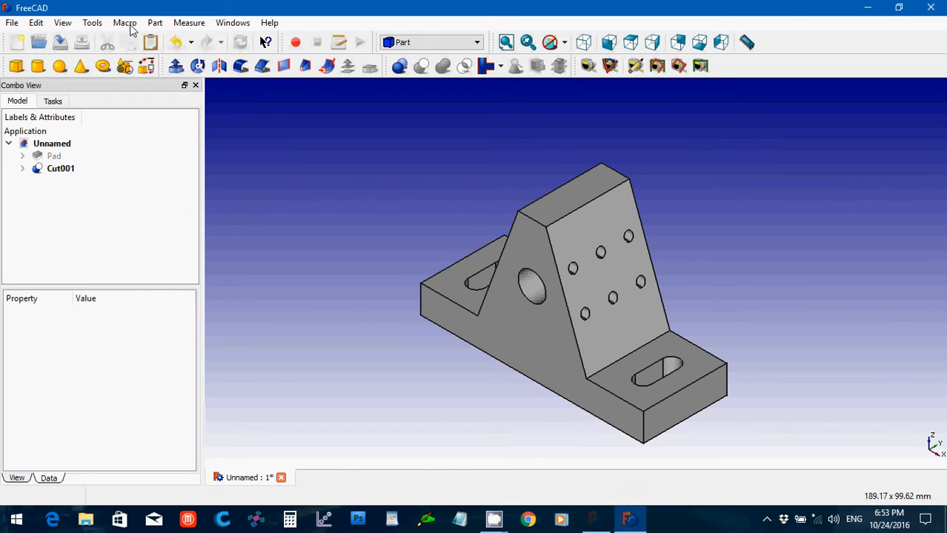
- Run the user macro screw_maker1_7.py
{"action": "left_click", "coordinate": [130, 26]}
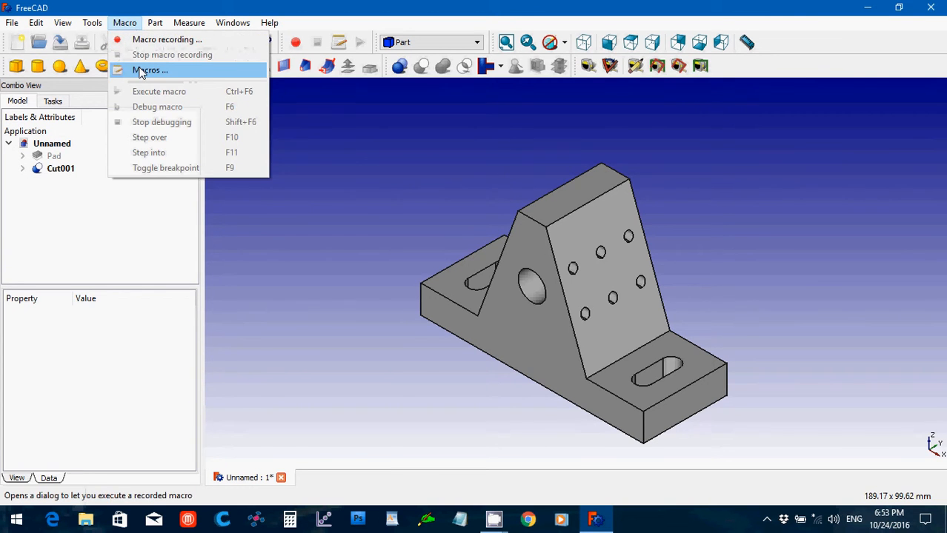
{"action": "left_click", "coordinate": [144, 69]}
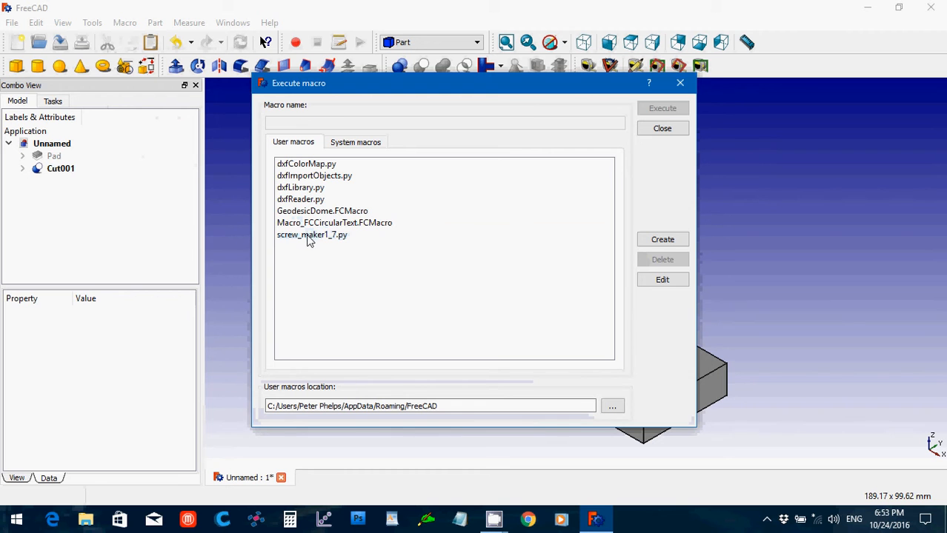
{"action": "left_click", "coordinate": [309, 236]}
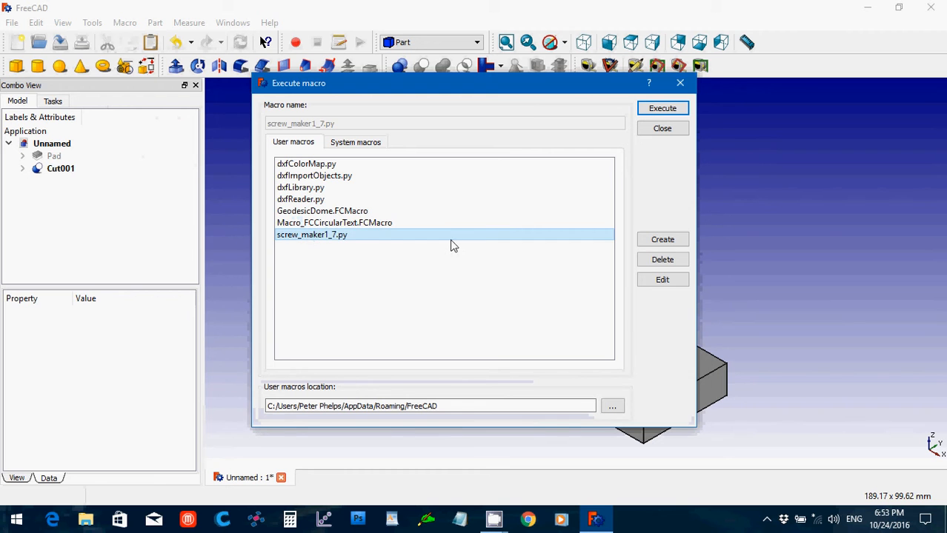
{"action": "left_click", "coordinate": [656, 111]}
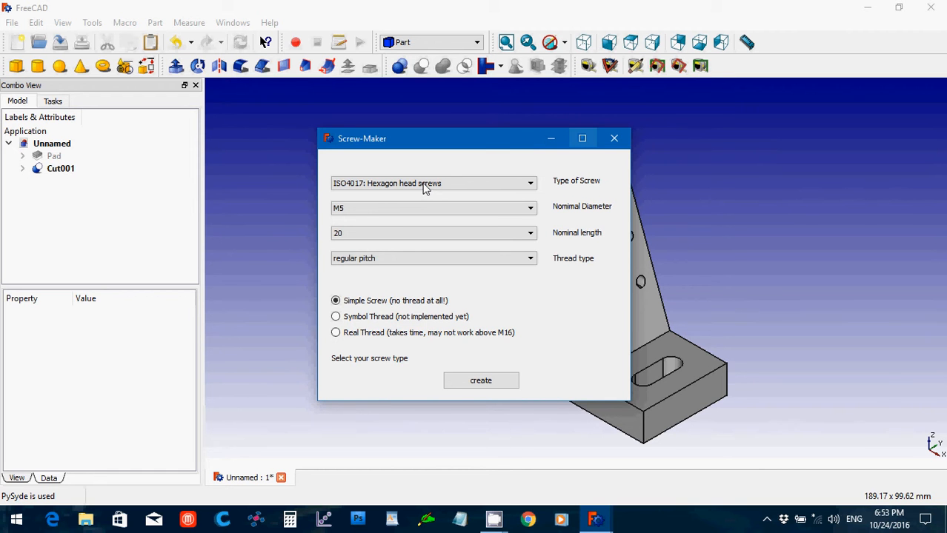
- Create a simple unthreaded ISO4762 hexagon socket head cap screw with M3 diameter, 10 length and regular pitch
{"action": "left_click", "coordinate": [528, 185]}
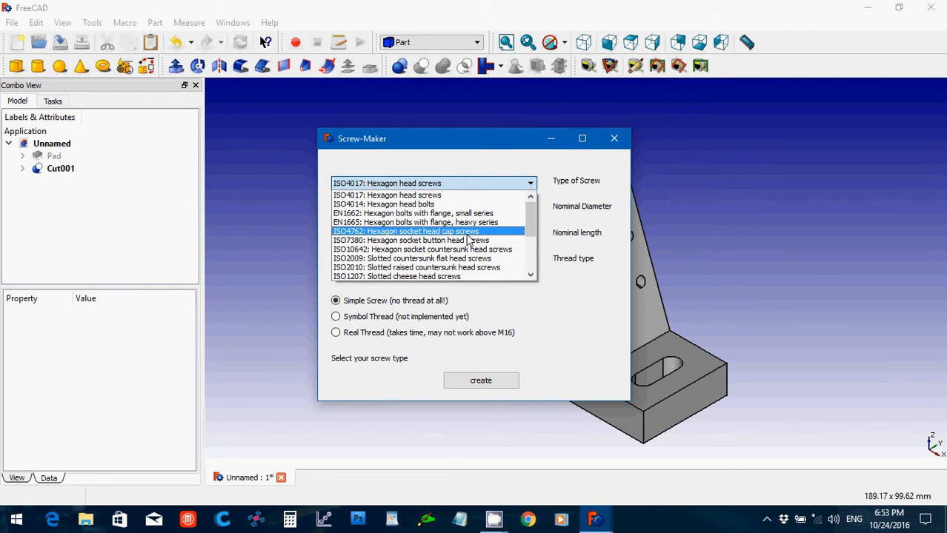
{"action": "left_click", "coordinate": [466, 232]}
{"action": "left_click", "coordinate": [445, 210]}
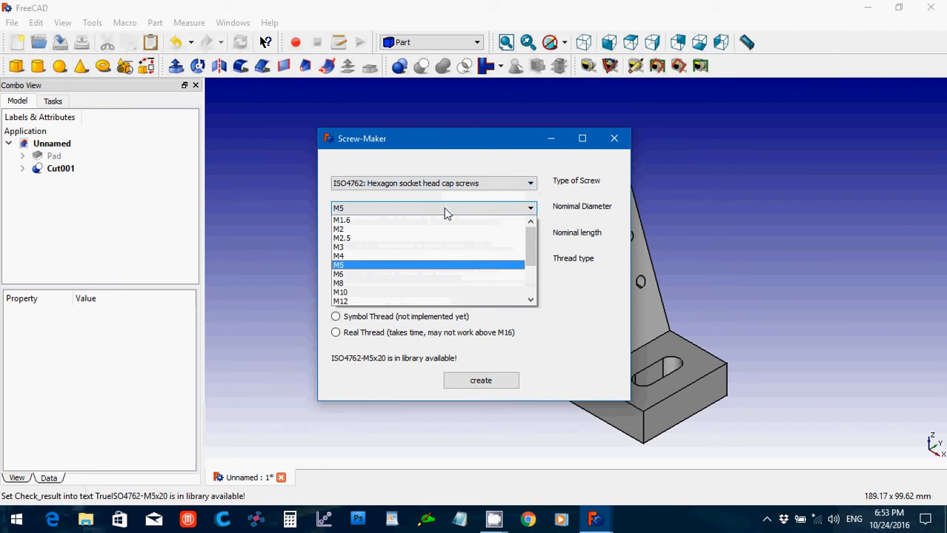
{"action": "left_click", "coordinate": [447, 247]}
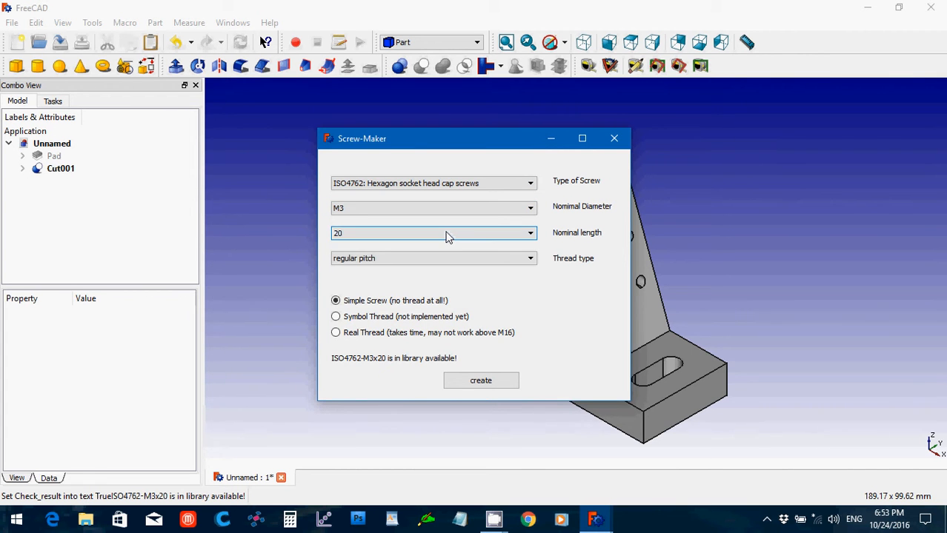
{"action": "left_click", "coordinate": [446, 234]}
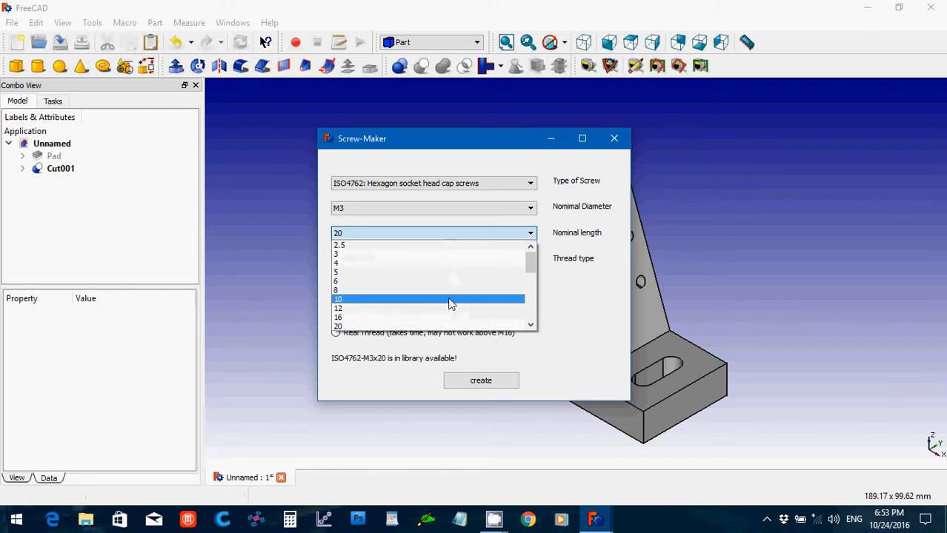
{"action": "left_click", "coordinate": [449, 299]}
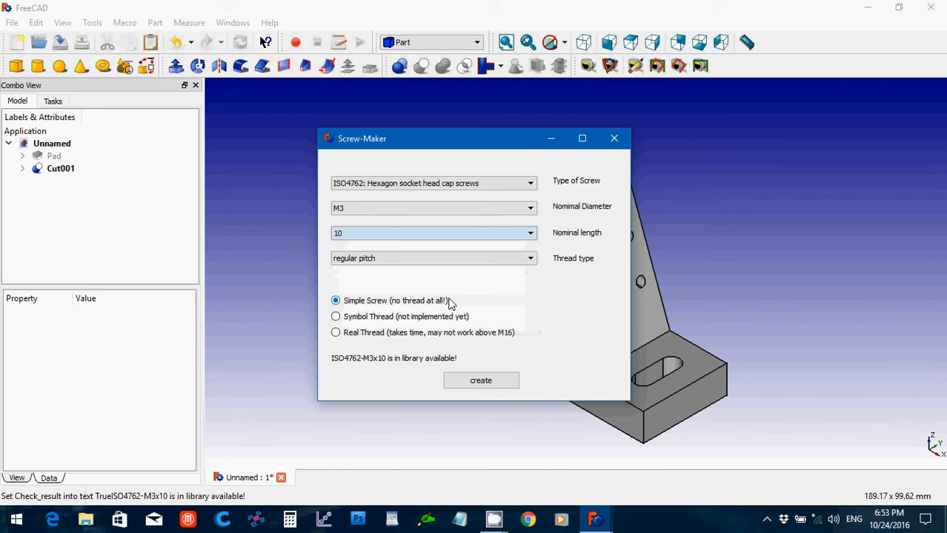
{"action": "left_click", "coordinate": [474, 384]}
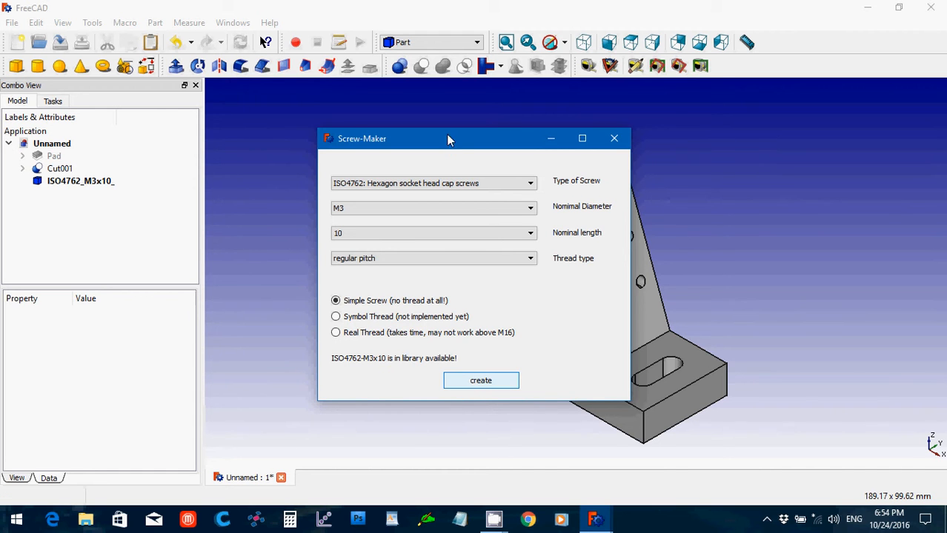
- Create a simple unthreaded EN1665 heavy-series hexagon flange bolt with M8 diameter and 30 length, and close Screw-Maker
{"action": "left_click", "coordinate": [448, 186]}
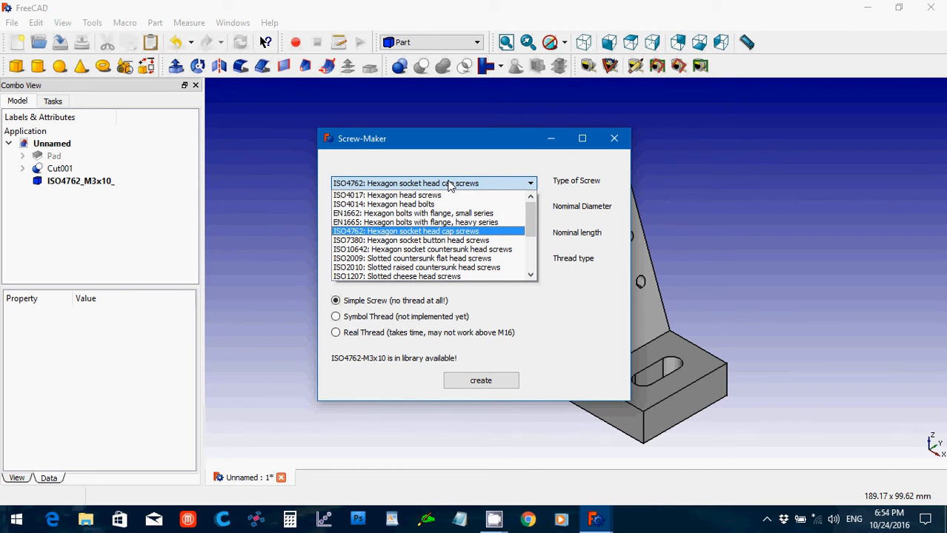
{"action": "left_click", "coordinate": [489, 224]}
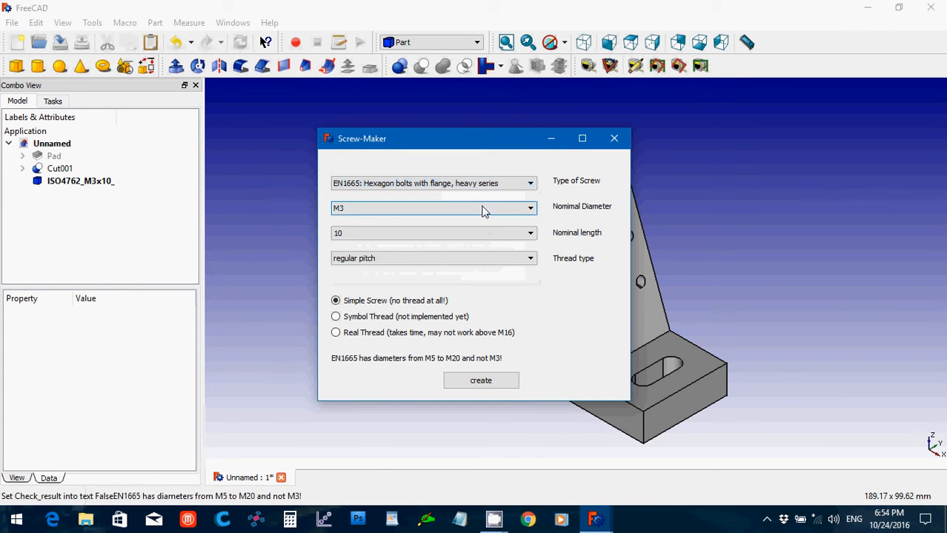
{"action": "left_click", "coordinate": [483, 210]}
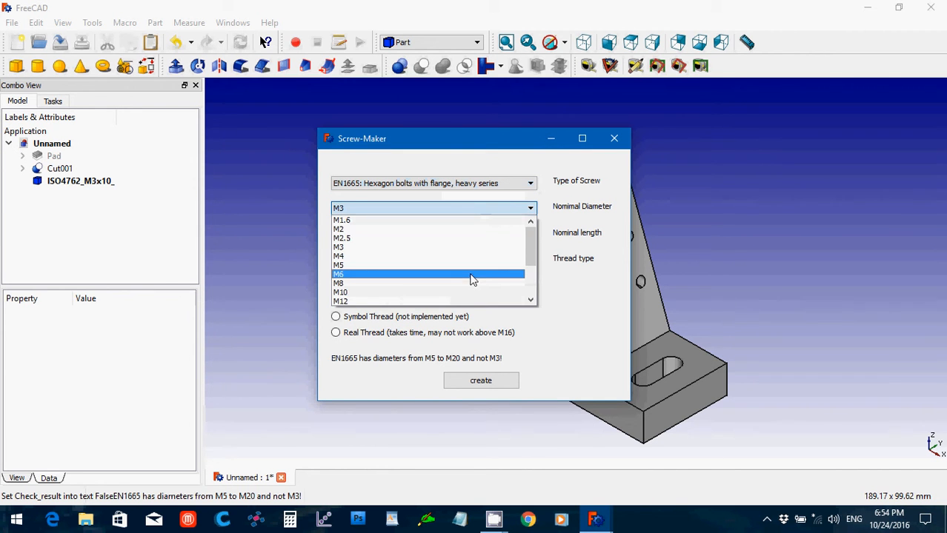
{"action": "left_click", "coordinate": [471, 283]}
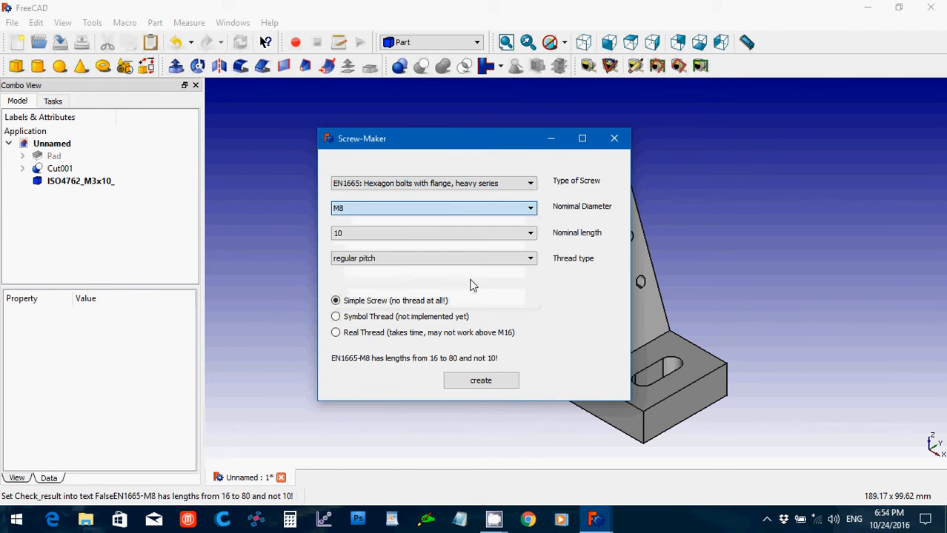
{"action": "left_click", "coordinate": [460, 236]}
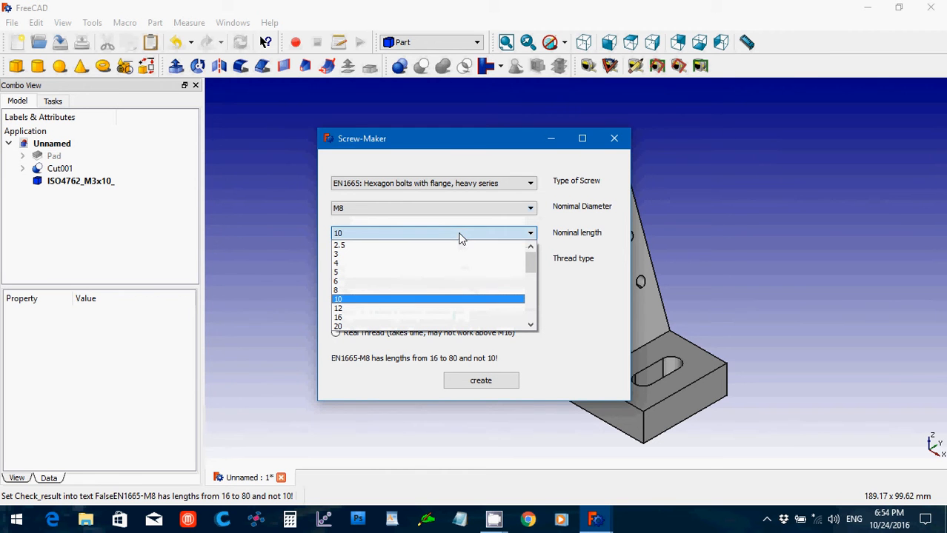
{"action": "left_click_drag", "start_coordinate": [528, 263], "coordinate": [530, 285]}
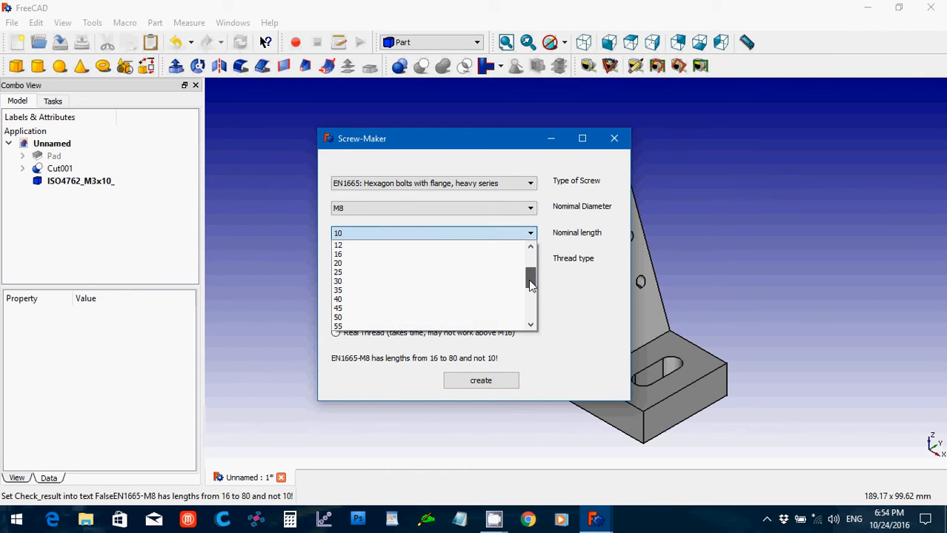
{"action": "left_click", "coordinate": [494, 282]}
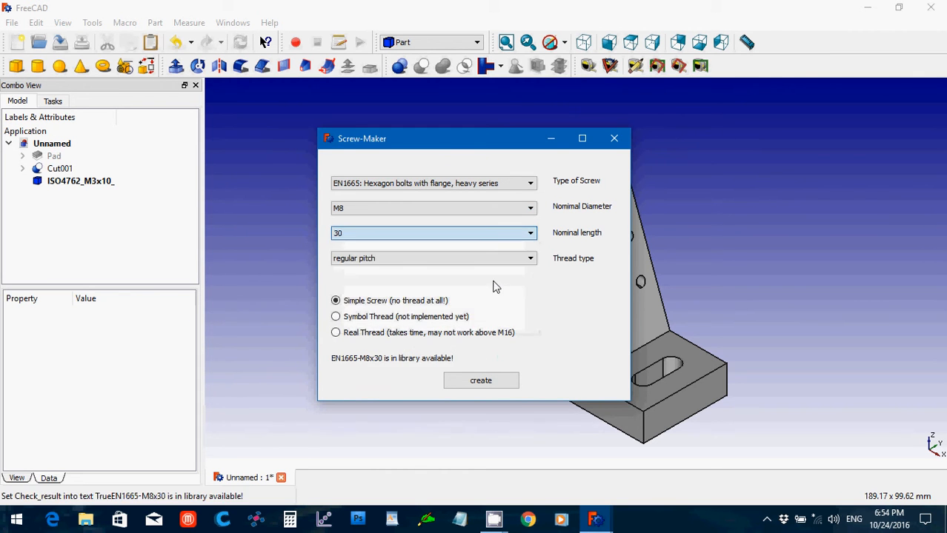
{"action": "left_click", "coordinate": [480, 383]}
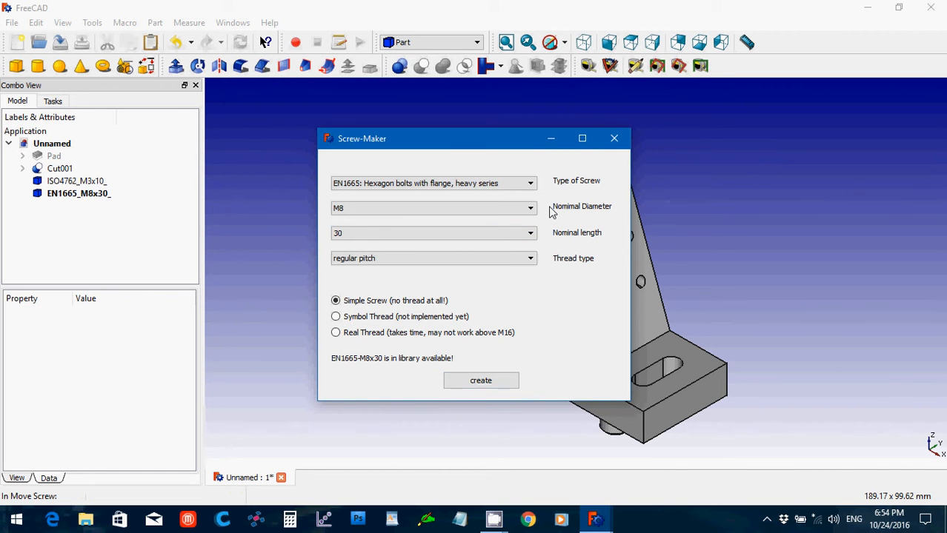
{"action": "left_click", "coordinate": [615, 141]}
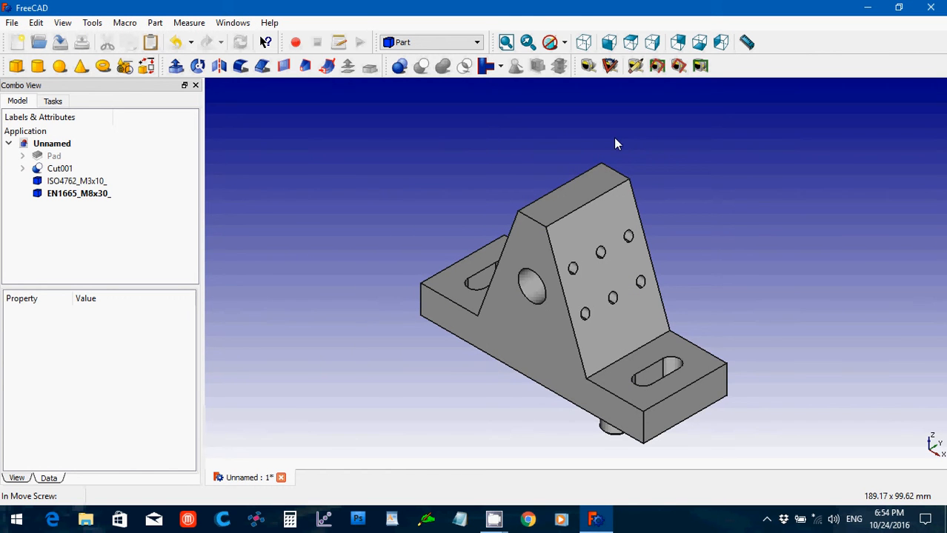
- Select the M8x30 flange bolt and set its x position to 30 mm
{"action": "left_click", "coordinate": [65, 196]}
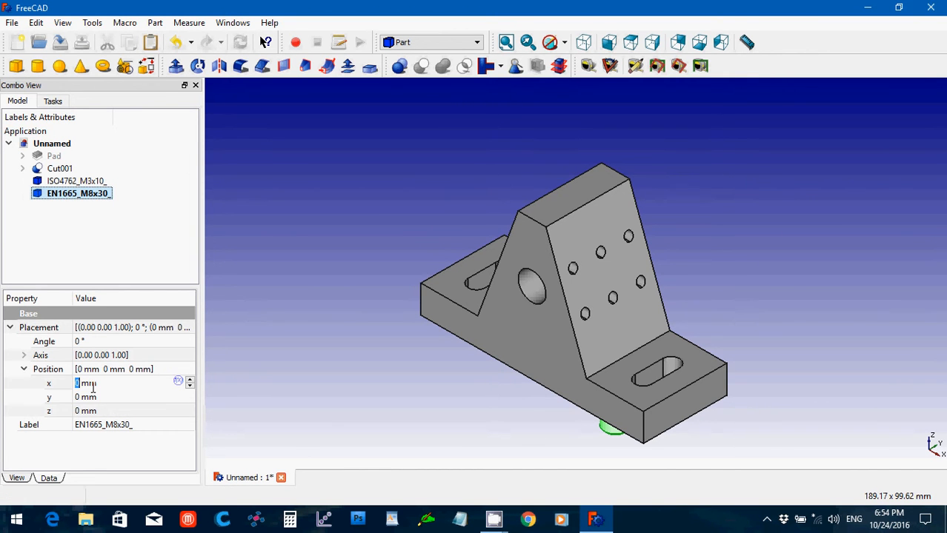
{"action": "left_click", "coordinate": [70, 388]}
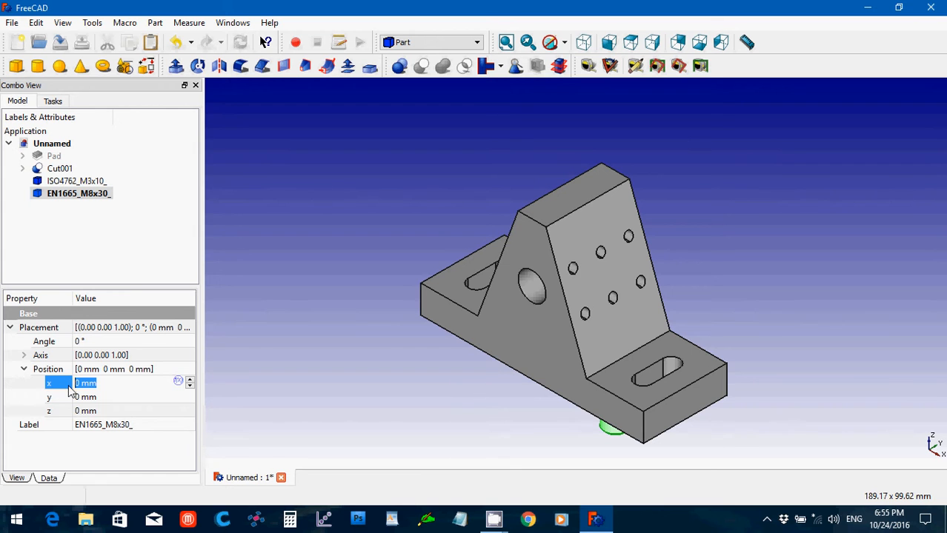
{"action": "type", "text": "30"}
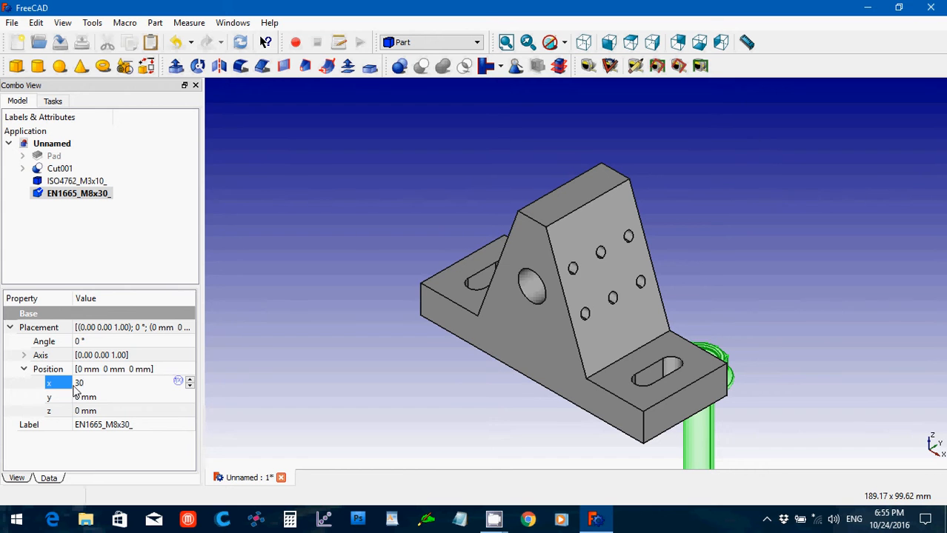
- Set the M8x30 flange bolt's y position to -15 mm to bring it in line with the base slot
{"action": "left_click", "coordinate": [98, 399]}
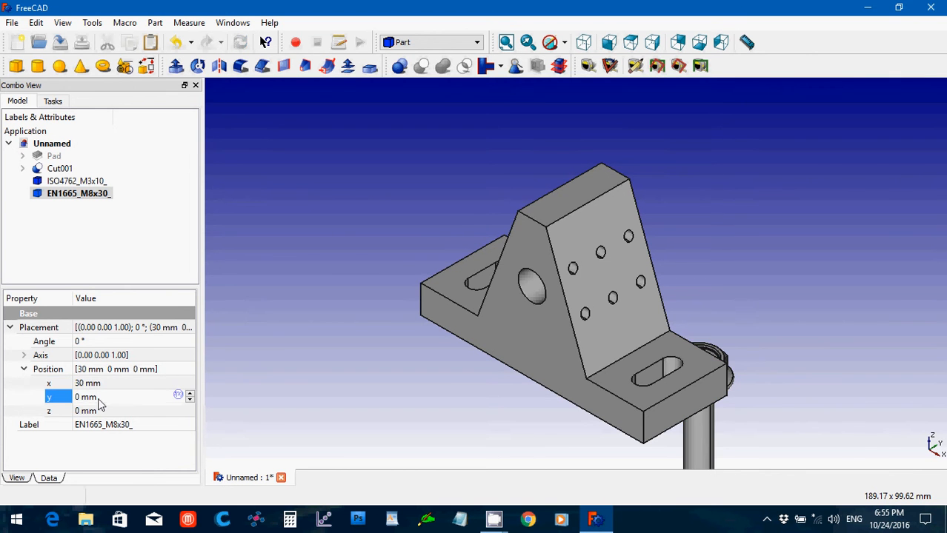
{"action": "left_click_drag", "start_coordinate": [95, 401], "coordinate": [74, 400]}
{"action": "type", "text": "-51"}
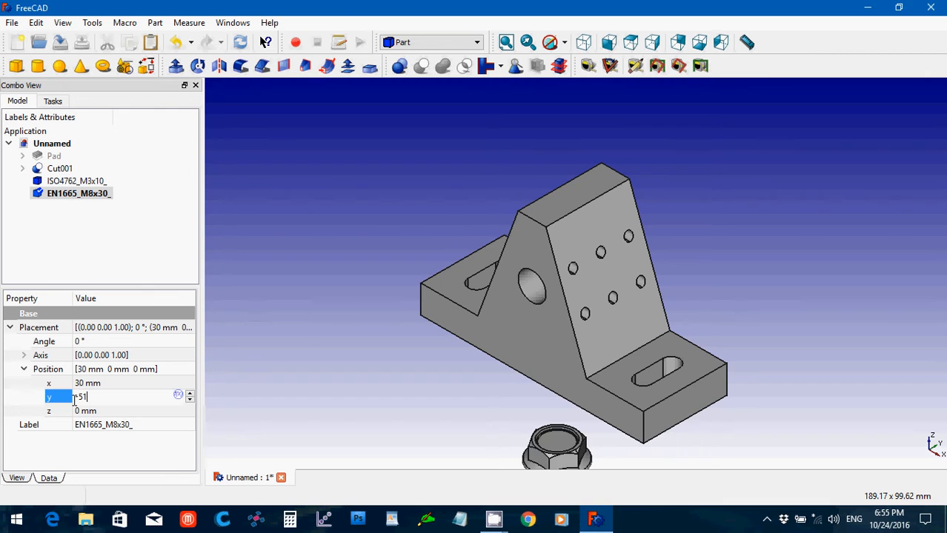
{"action": "key", "text": "BackSpace"}
{"action": "key", "text": "BackSpace"}
{"action": "type", "text": "15"}
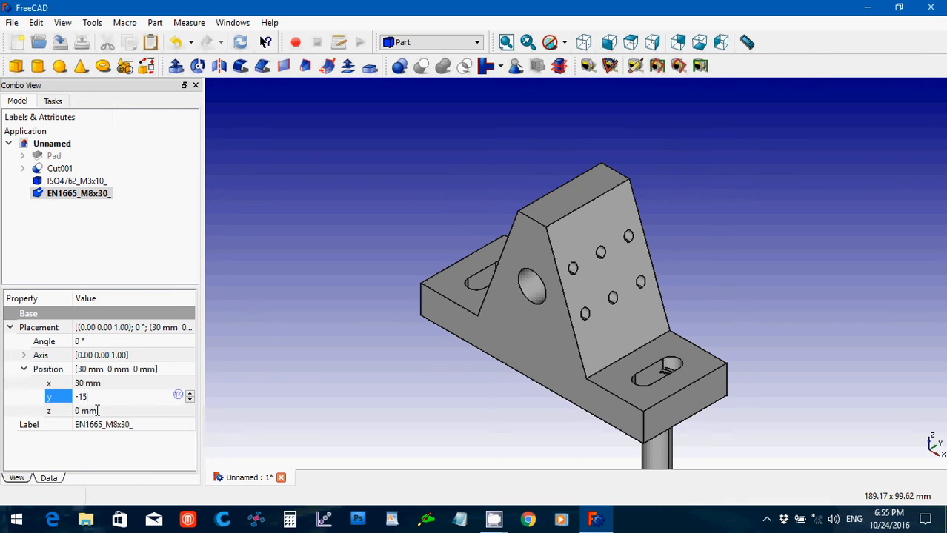
- Set the M8x30 flange bolt's z position to 10 mm so it sits on the base
{"action": "left_click", "coordinate": [97, 410]}
{"action": "left_click_drag", "start_coordinate": [97, 410], "coordinate": [74, 413]}
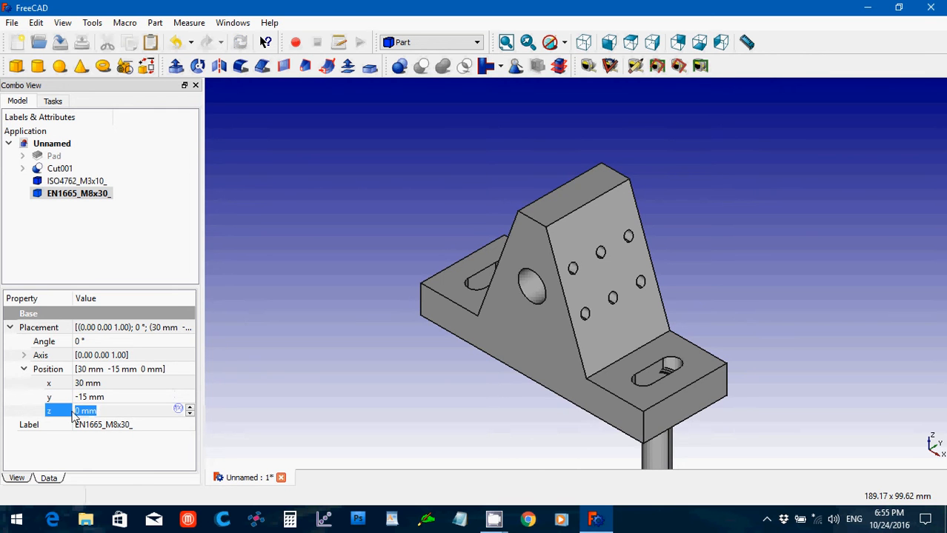
{"action": "type", "text": "100"}
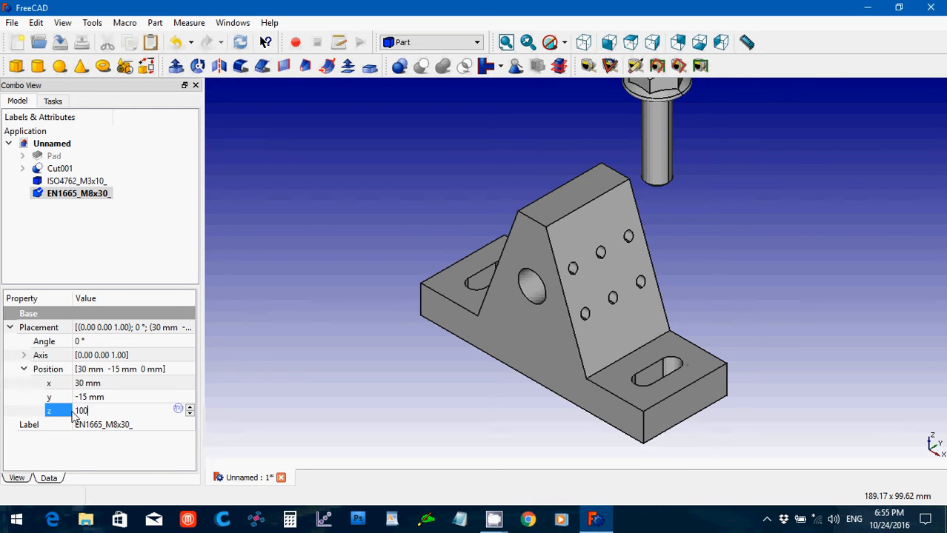
{"action": "key", "text": "BackSpace"}
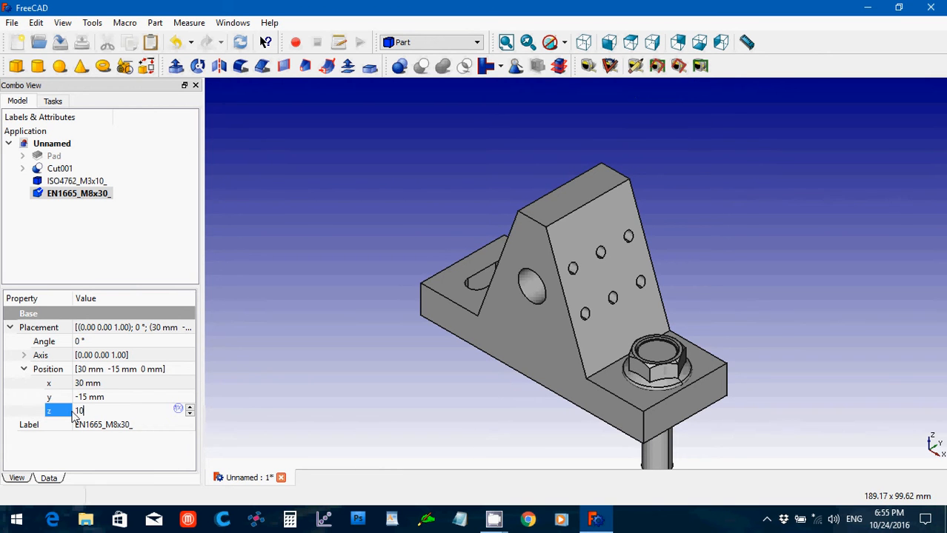
- Duplicate the M8x30 flange bolt and set the copy's x position to -30 mm for the opposite base slot
{"action": "left_click", "coordinate": [80, 194]}
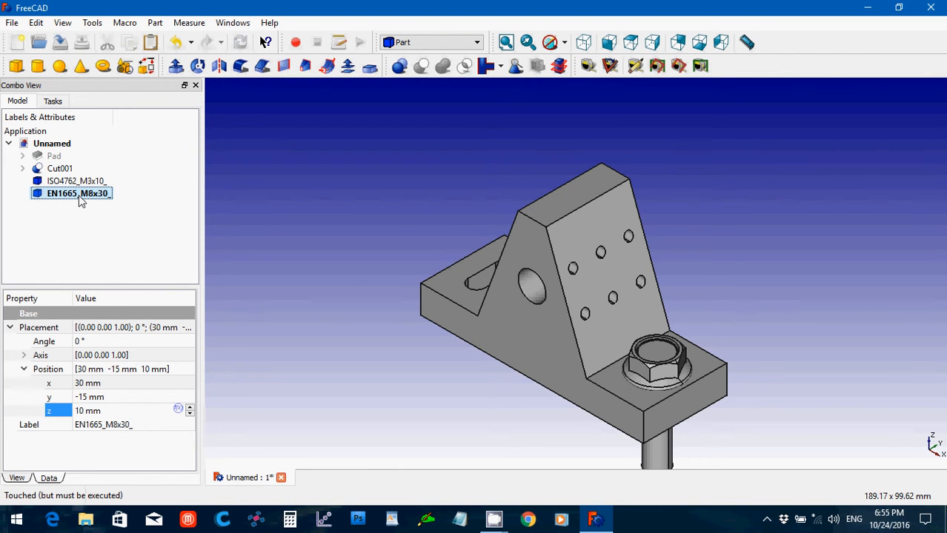
{"action": "key", "text": "ctrl+c"}
{"action": "key", "text": "ctrl+v"}
{"action": "left_click", "coordinate": [81, 206]}
{"action": "left_click", "coordinate": [118, 411]}
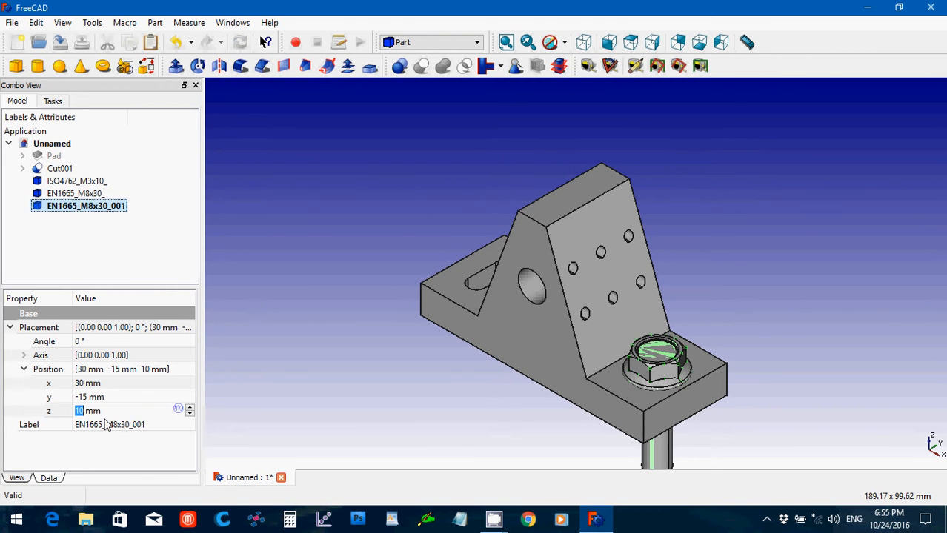
{"action": "left_click", "coordinate": [78, 383]}
{"action": "left_click", "coordinate": [77, 384]}
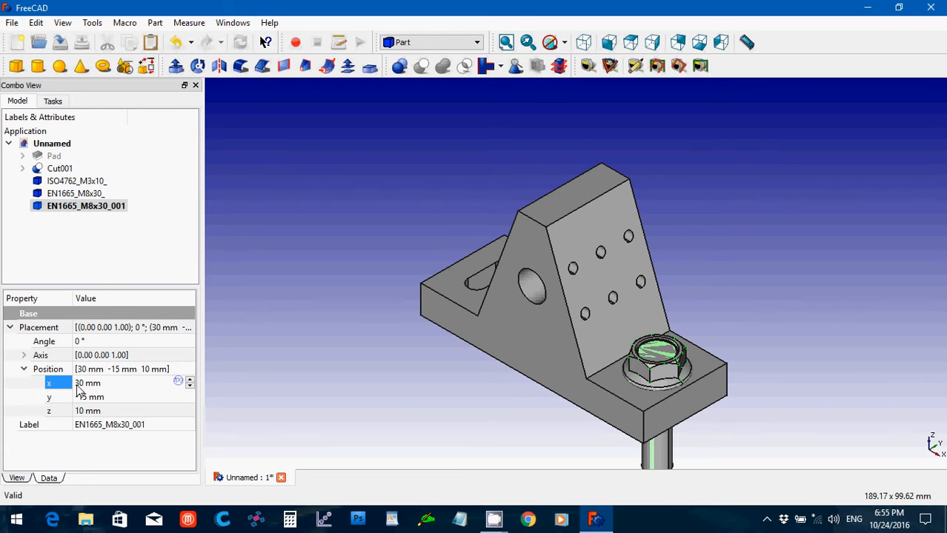
{"action": "type", "text": "-"}
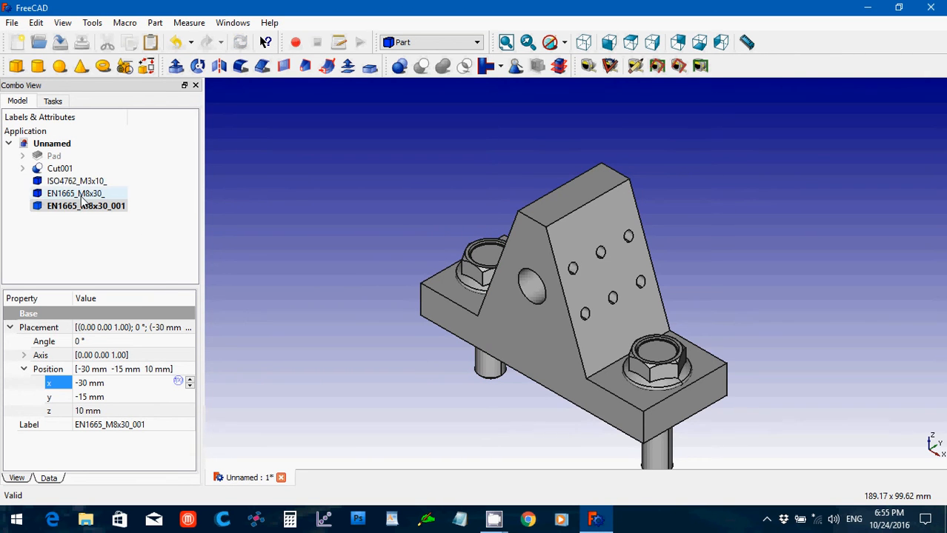
- Rotate the M3x10 screw 90° about the Y axis, with axis y set to 1 and z to 0
{"action": "left_click", "coordinate": [81, 182]}
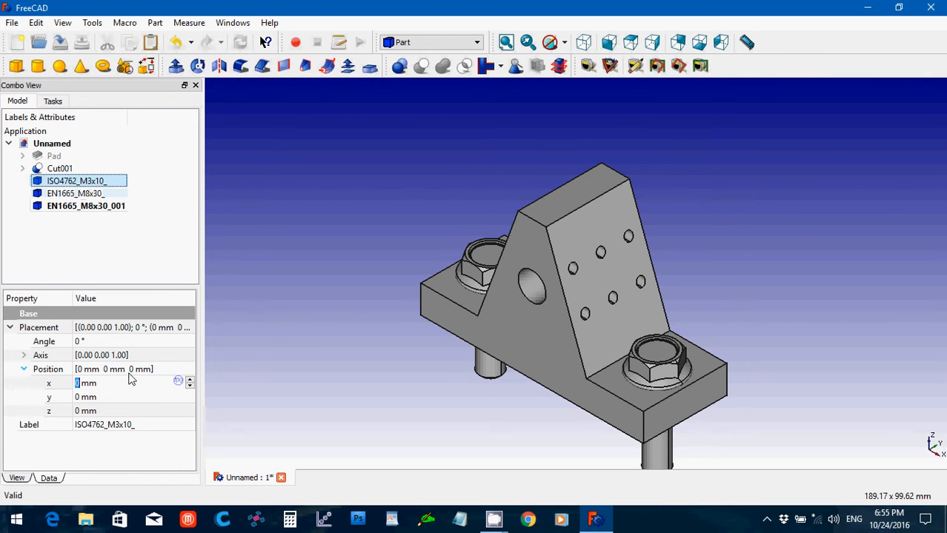
{"action": "left_click", "coordinate": [24, 355]}
{"action": "left_click", "coordinate": [107, 396]}
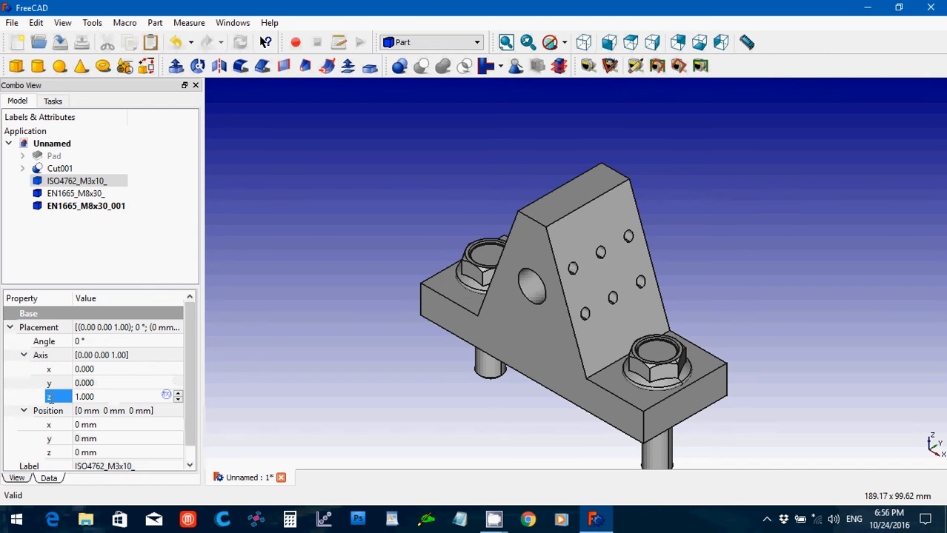
{"action": "left_click", "coordinate": [50, 398]}
{"action": "type", "text": "0"}
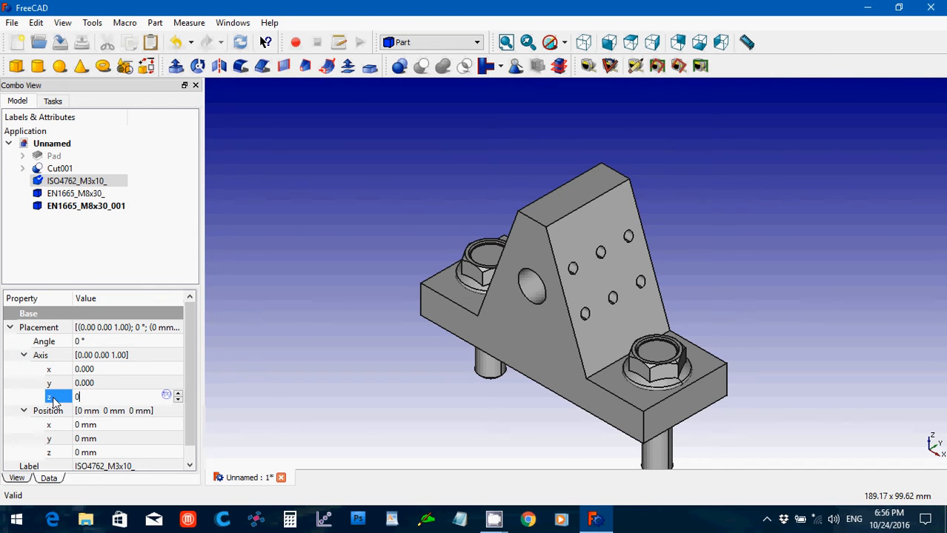
{"action": "left_click", "coordinate": [91, 380]}
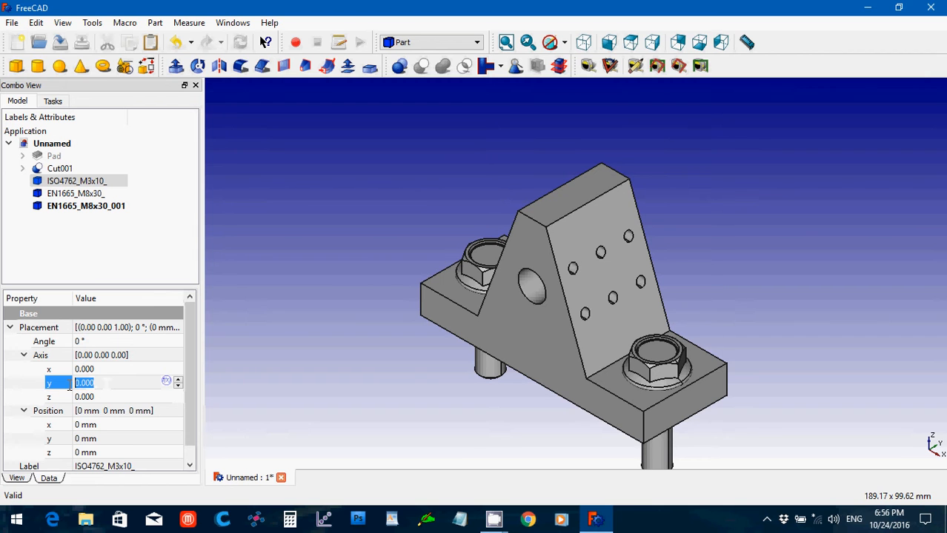
{"action": "type", "text": "1"}
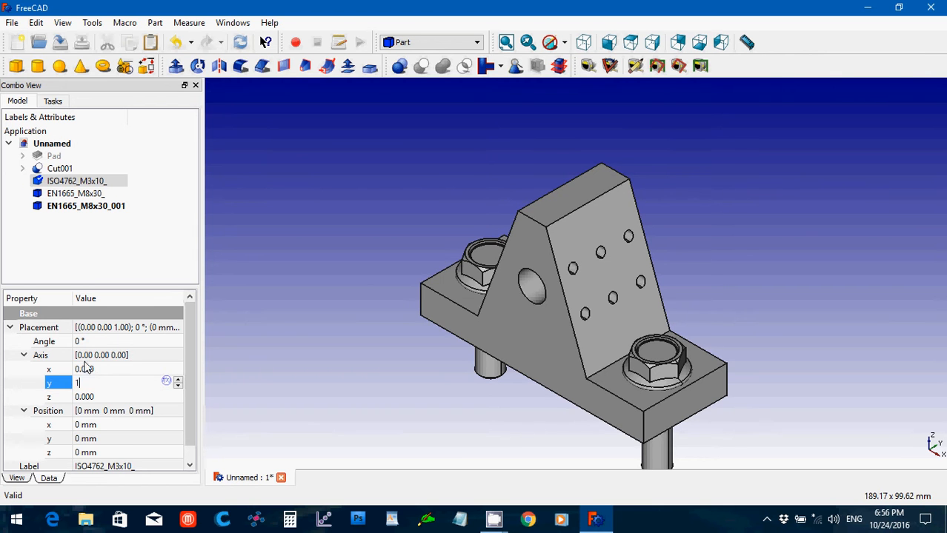
{"action": "left_click", "coordinate": [87, 342]}
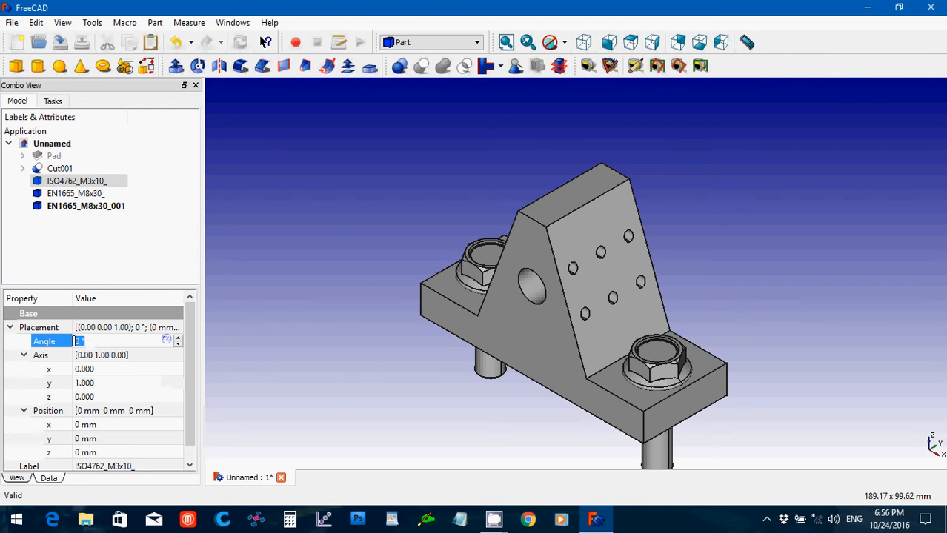
{"action": "type", "text": "90"}
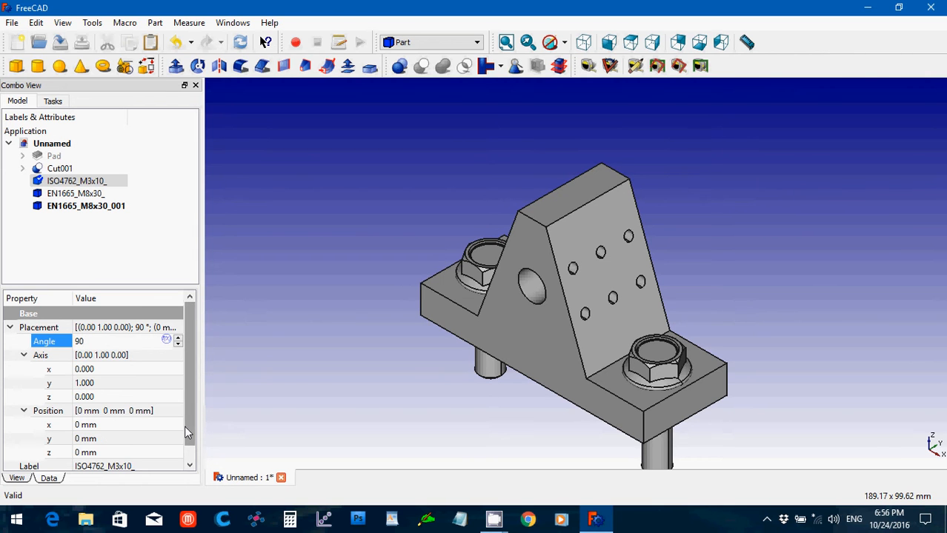
- Position the M3x10 screw at x 15 mm, y -25 mm and z 25 mm, at the first lower hole of the sloped face
{"action": "scroll", "coordinate": [187, 431], "scroll_direction": "down", "scroll_amount": 1}
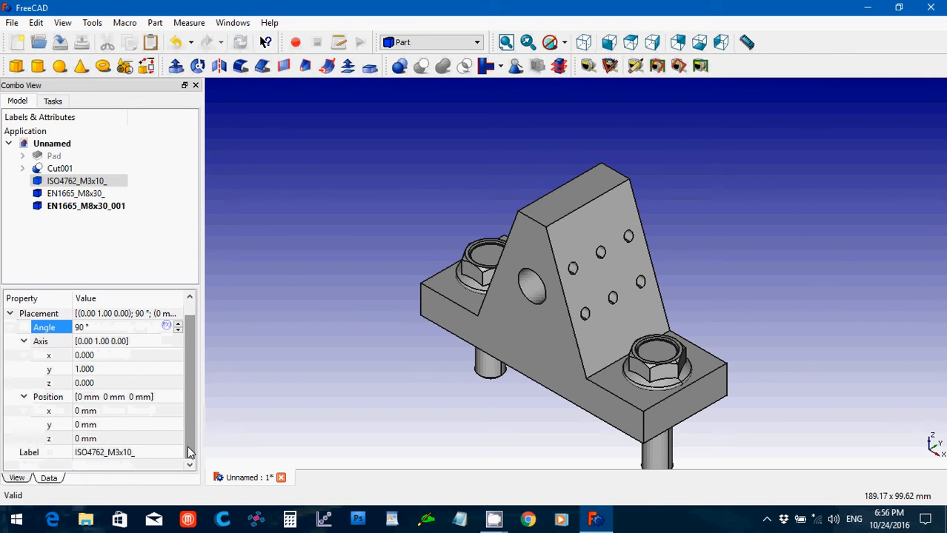
{"action": "left_click", "coordinate": [111, 440]}
{"action": "left_click_drag", "start_coordinate": [96, 443], "coordinate": [59, 442]}
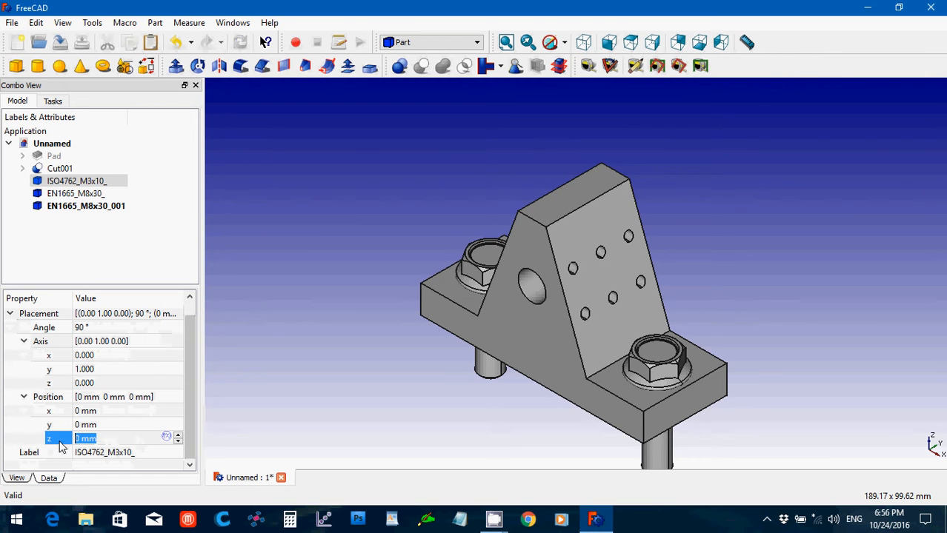
{"action": "type", "text": "25"}
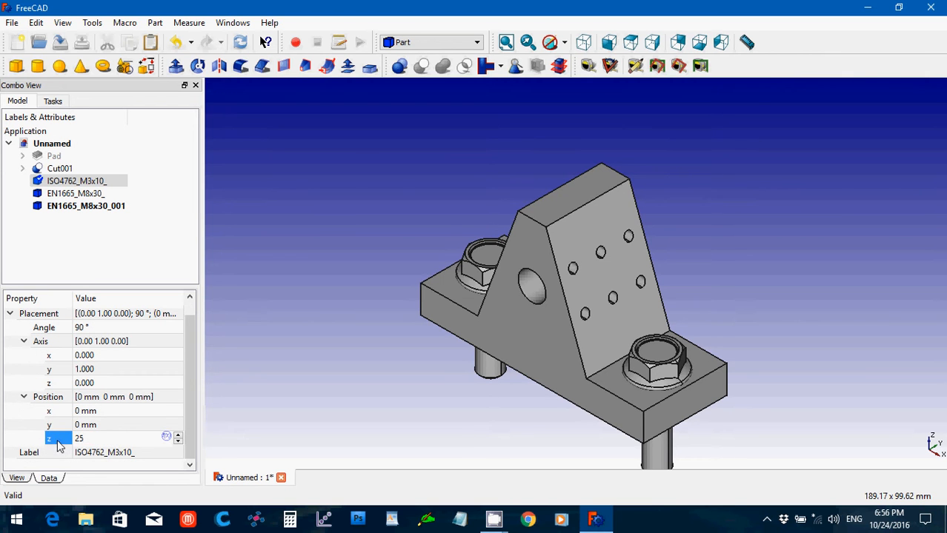
{"action": "left_click", "coordinate": [106, 416]}
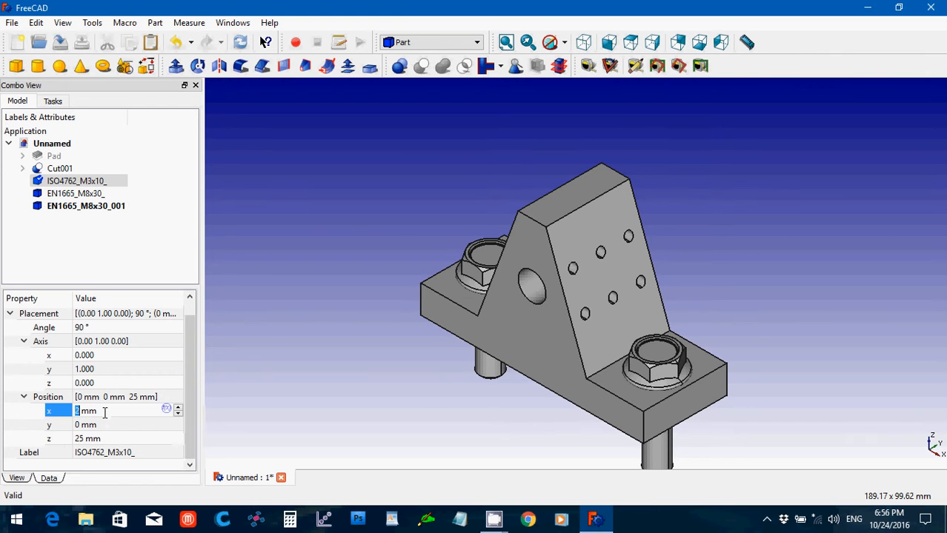
{"action": "scroll", "coordinate": [104, 413], "scroll_direction": "up", "scroll_amount": 14}
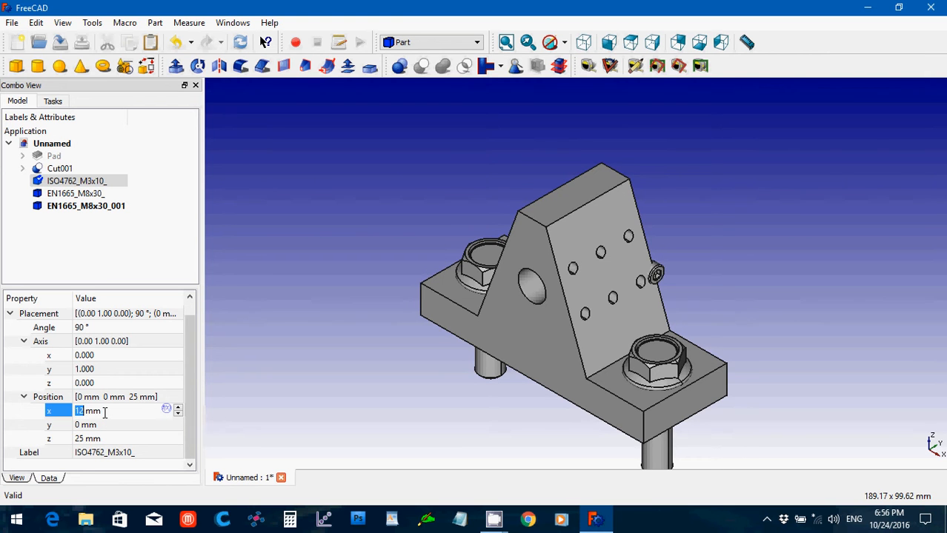
{"action": "scroll", "coordinate": [105, 413], "scroll_direction": "up", "scroll_amount": 1}
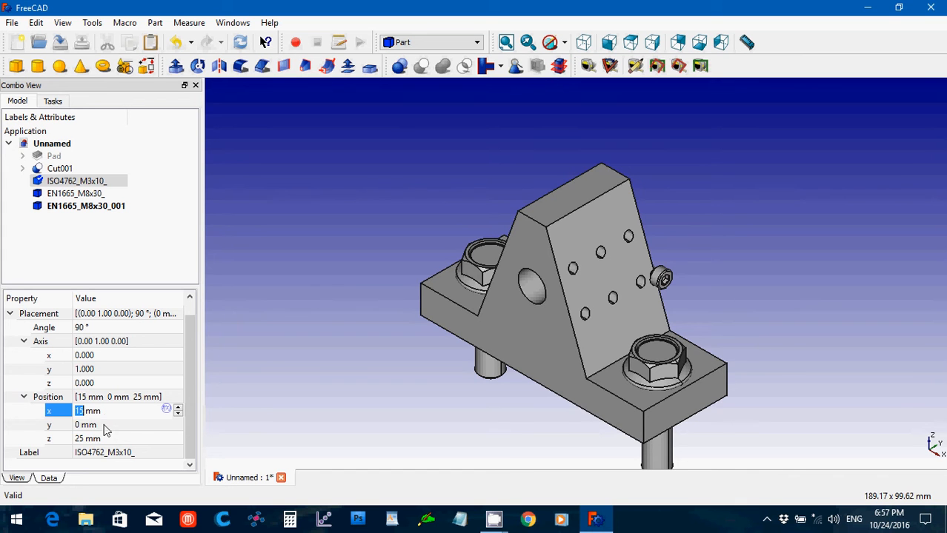
{"action": "left_click", "coordinate": [104, 428]}
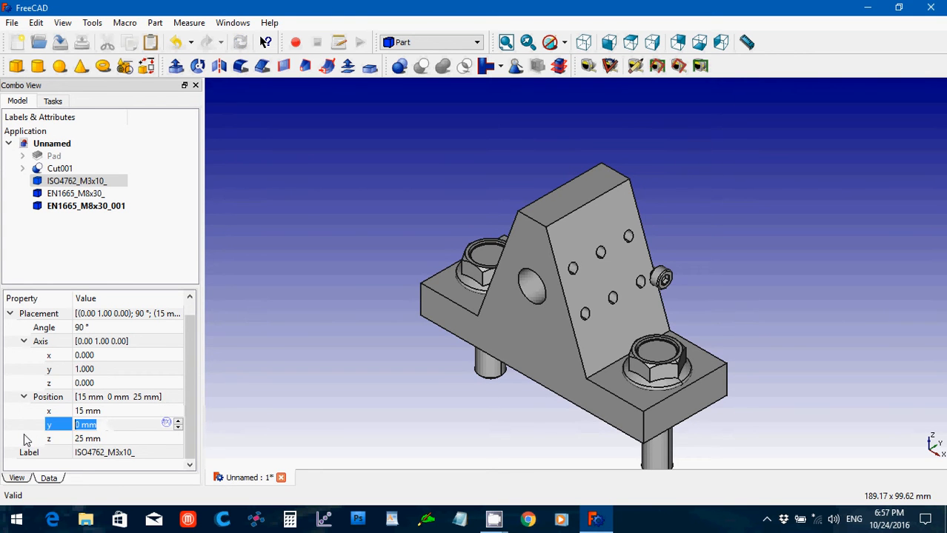
{"action": "type", "text": "-25"}
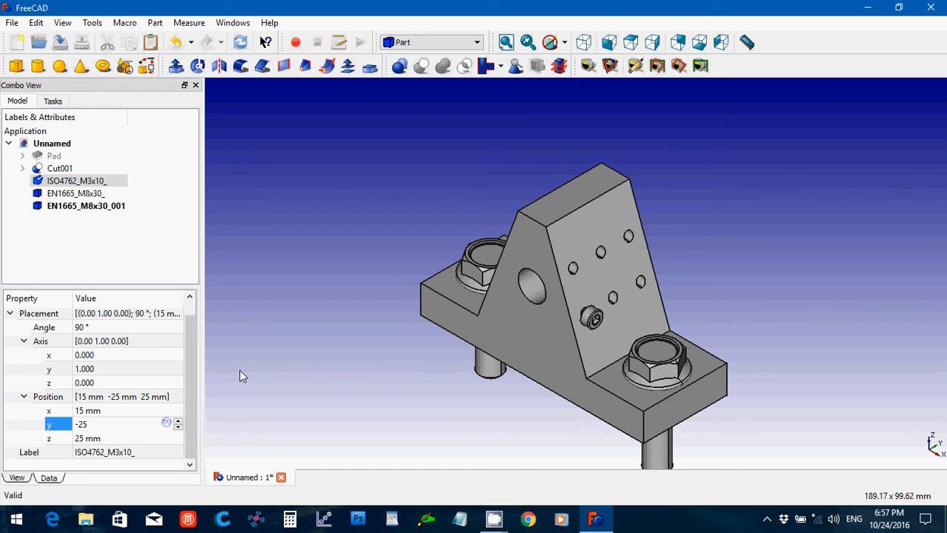
{"action": "left_click", "coordinate": [266, 298]}
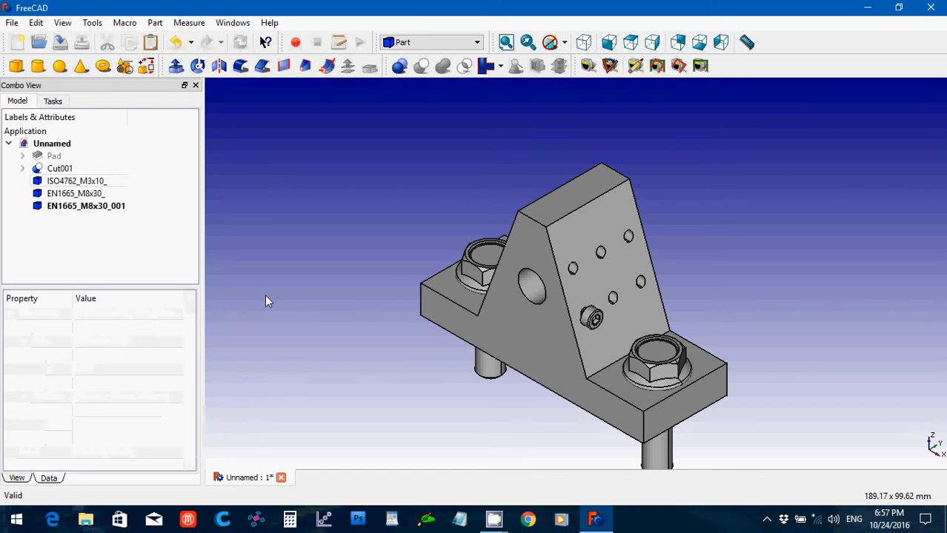
- Create a Draft array of the M3x10 screw with 1 instance in X and 3 in Y
{"action": "left_click", "coordinate": [423, 44]}
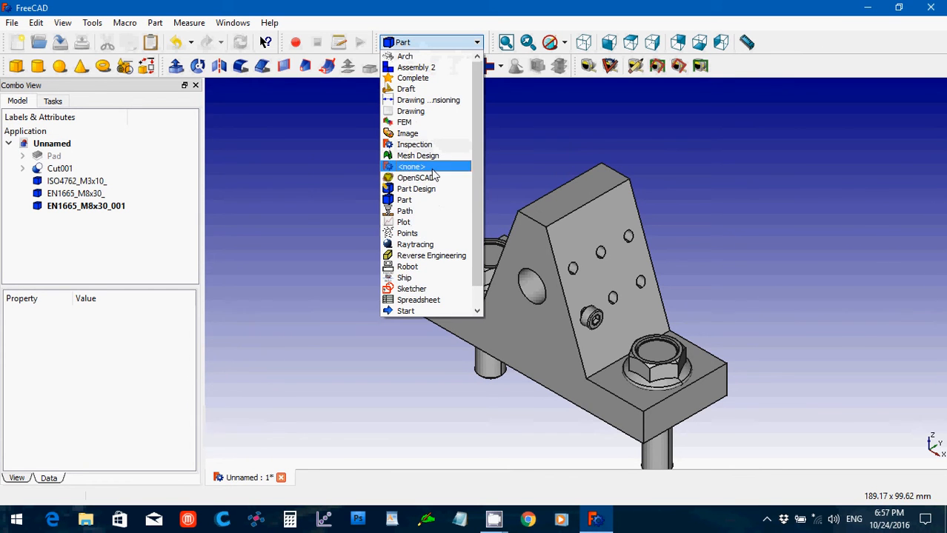
{"action": "left_click", "coordinate": [430, 89]}
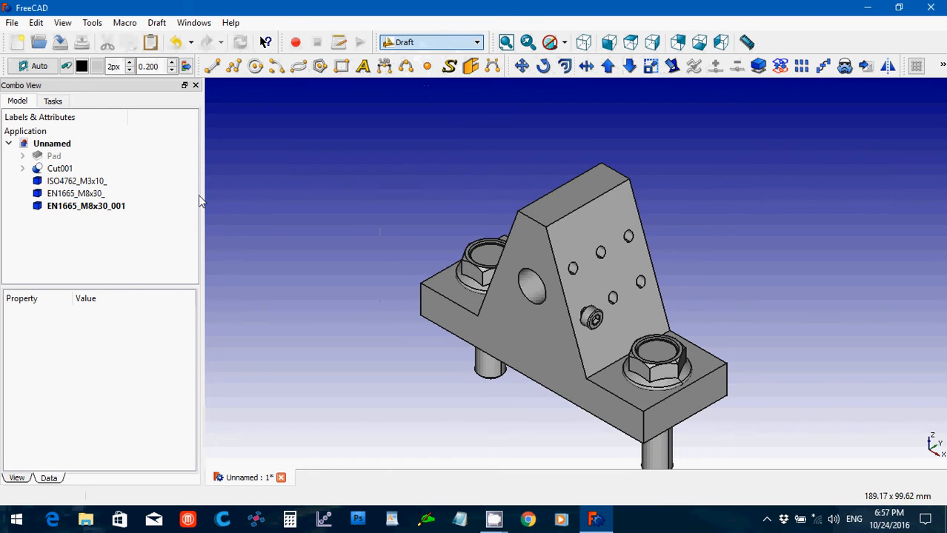
{"action": "left_click", "coordinate": [82, 182]}
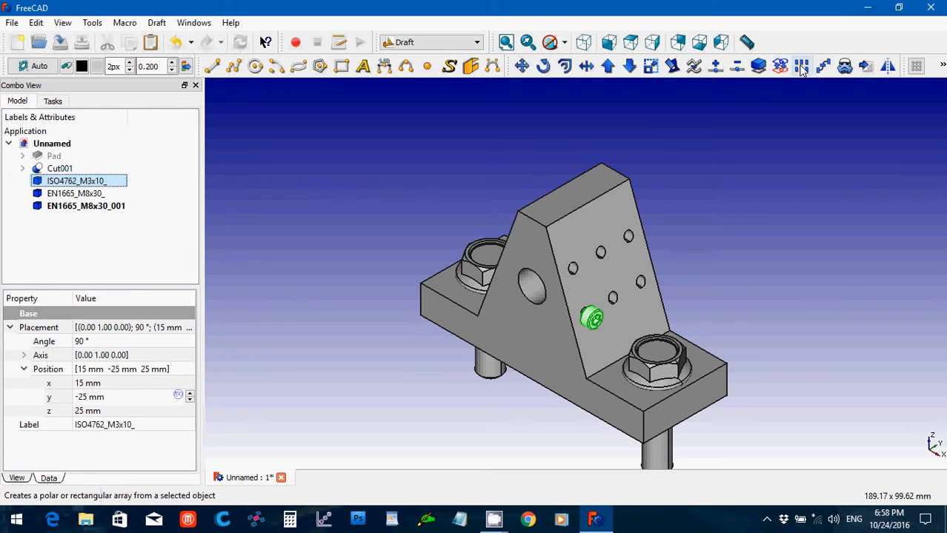
{"action": "left_click", "coordinate": [801, 66]}
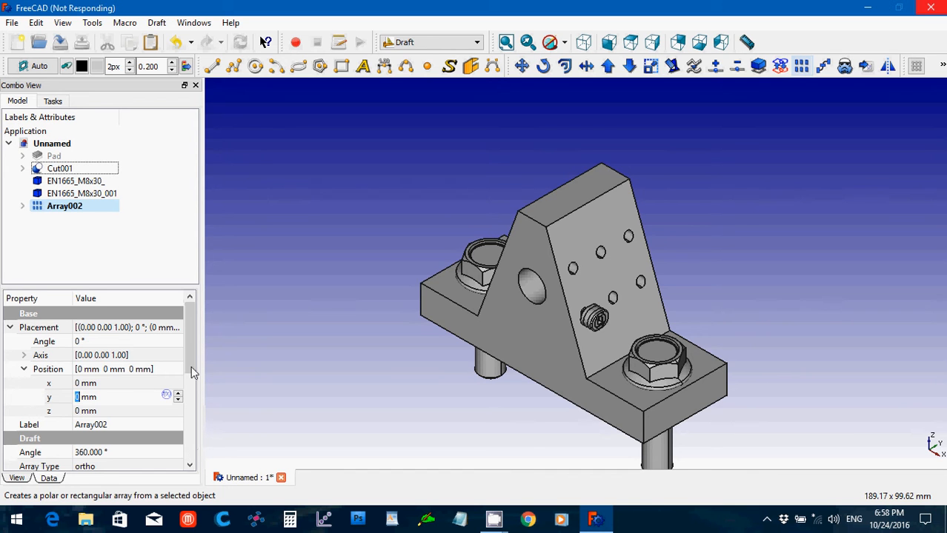
{"action": "left_click_drag", "start_coordinate": [191, 365], "coordinate": [191, 454]}
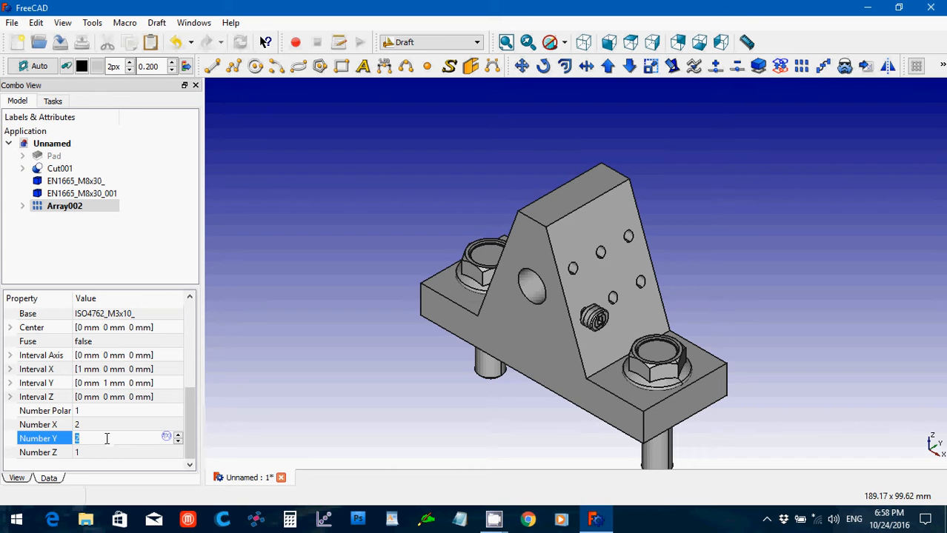
{"action": "left_click_drag", "start_coordinate": [87, 439], "coordinate": [41, 438]}
{"action": "type", "text": "3"}
{"action": "left_click", "coordinate": [81, 425]}
{"action": "type", "text": "1"}
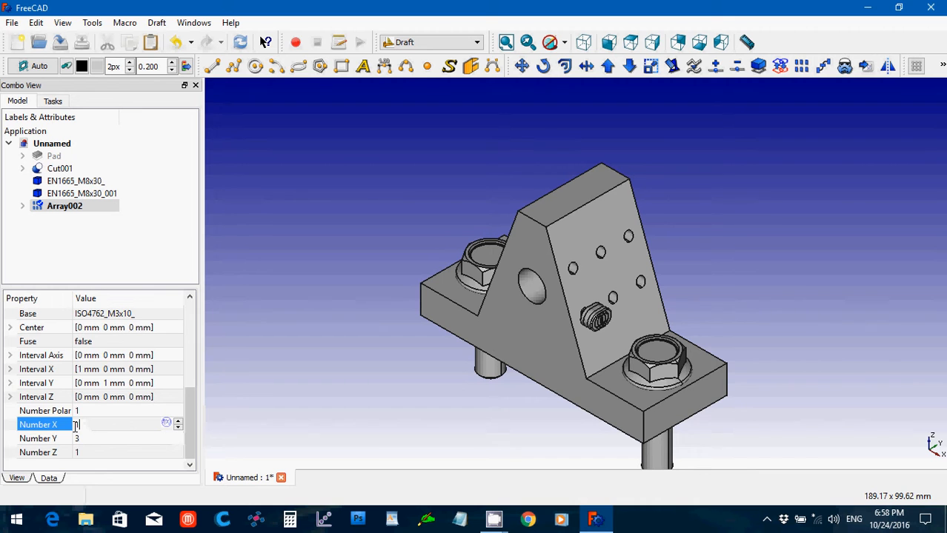
- Set the screw array's Y interval to 10 mm to match the lower row of holes
{"action": "left_click", "coordinate": [9, 385]}
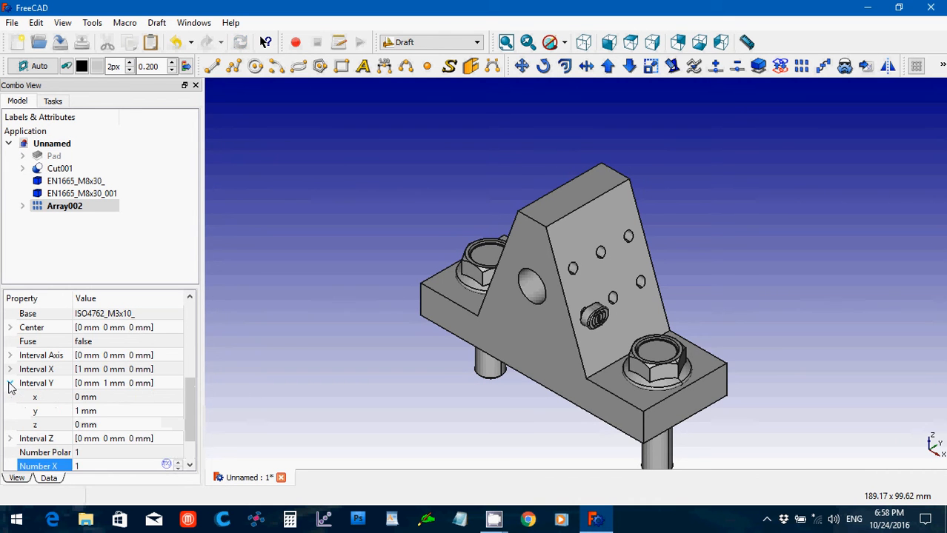
{"action": "left_click", "coordinate": [95, 413]}
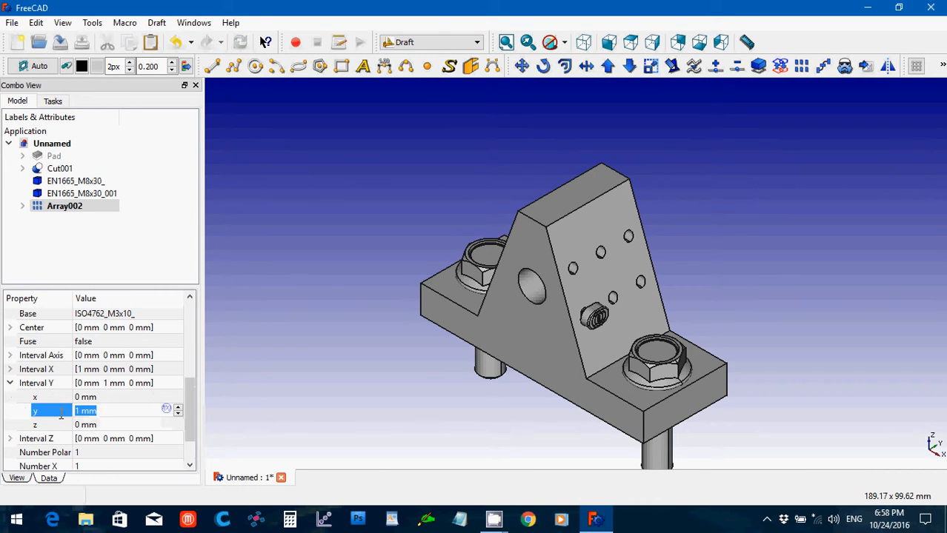
{"action": "type", "text": "10"}
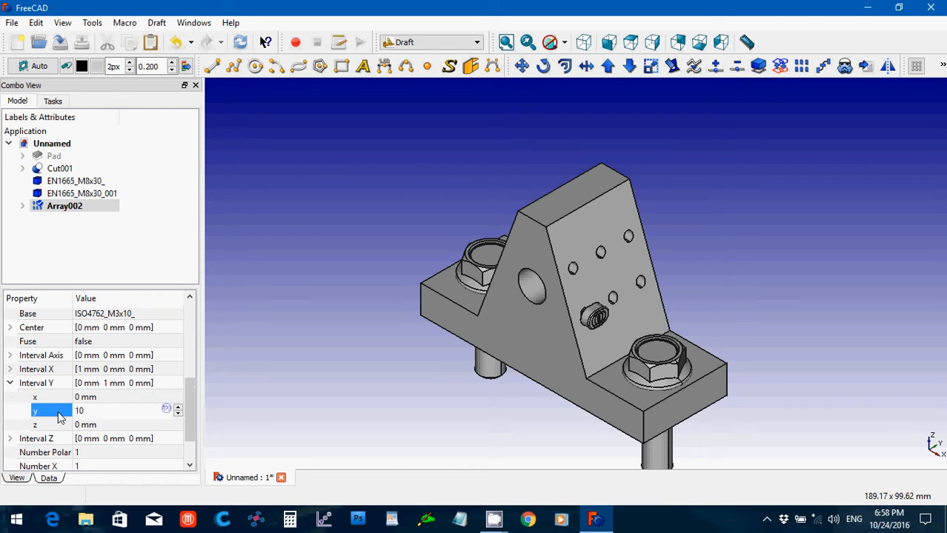
{"action": "key", "text": "Return"}
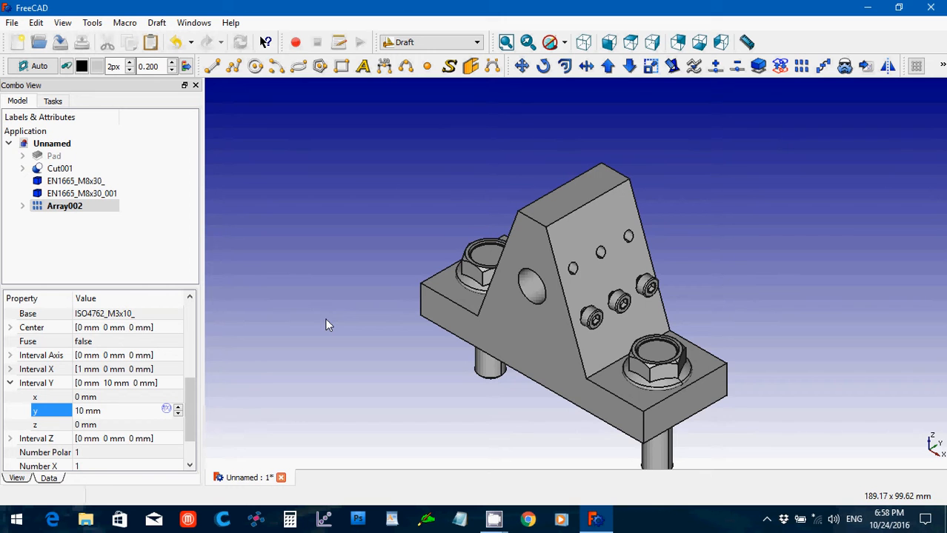
- Duplicate the M3x10 screw array by copying and pasting it together with the objects it depends on
{"action": "left_click", "coordinate": [60, 208]}
{"action": "left_click", "coordinate": [61, 210]}
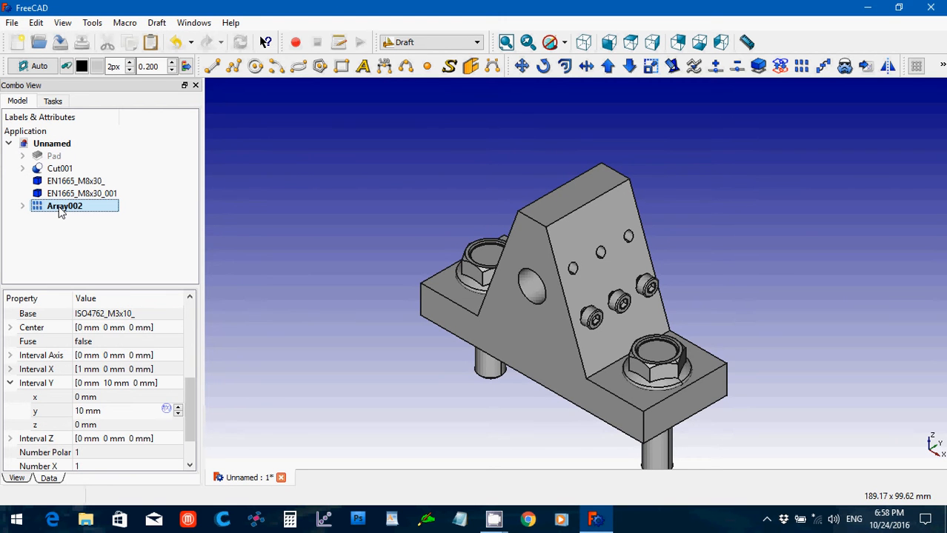
{"action": "key", "text": "ctrl+c"}
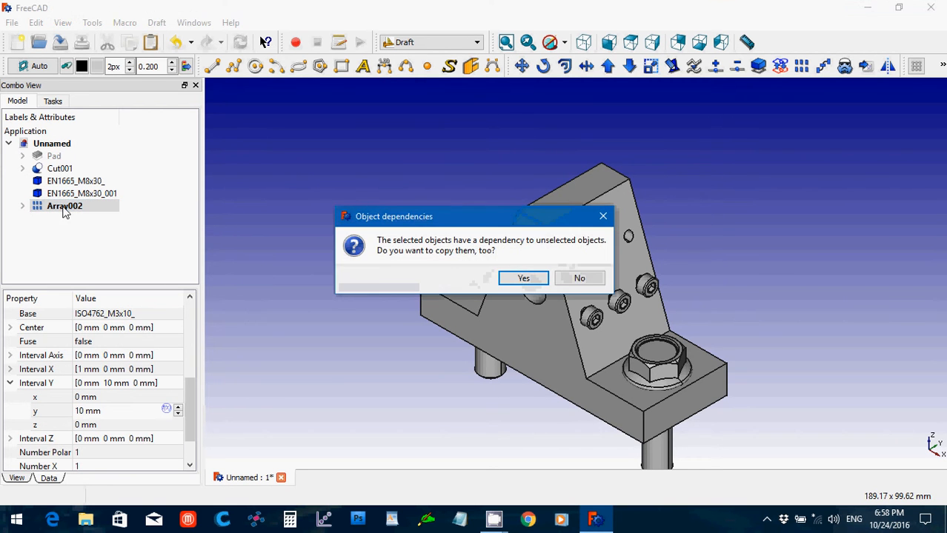
{"action": "left_click", "coordinate": [523, 280]}
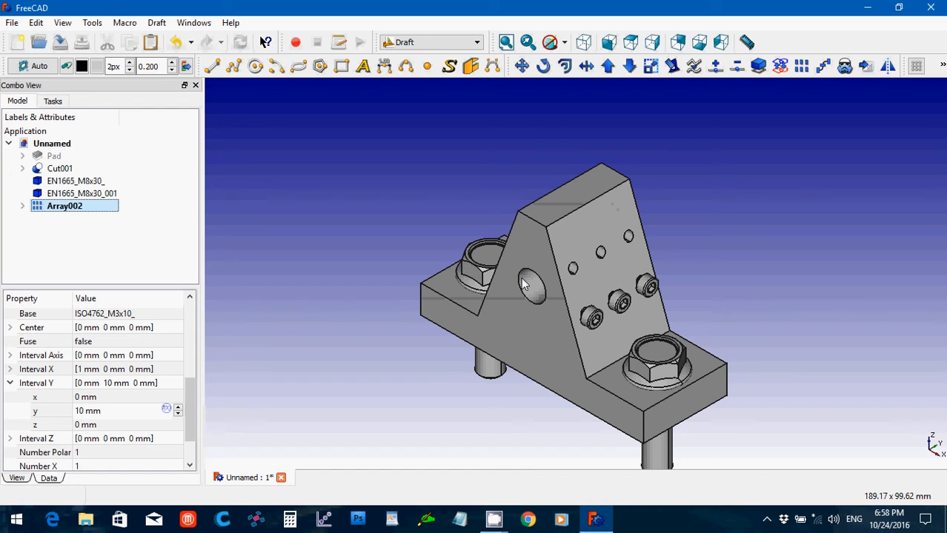
{"action": "key", "text": "ctrl+v"}
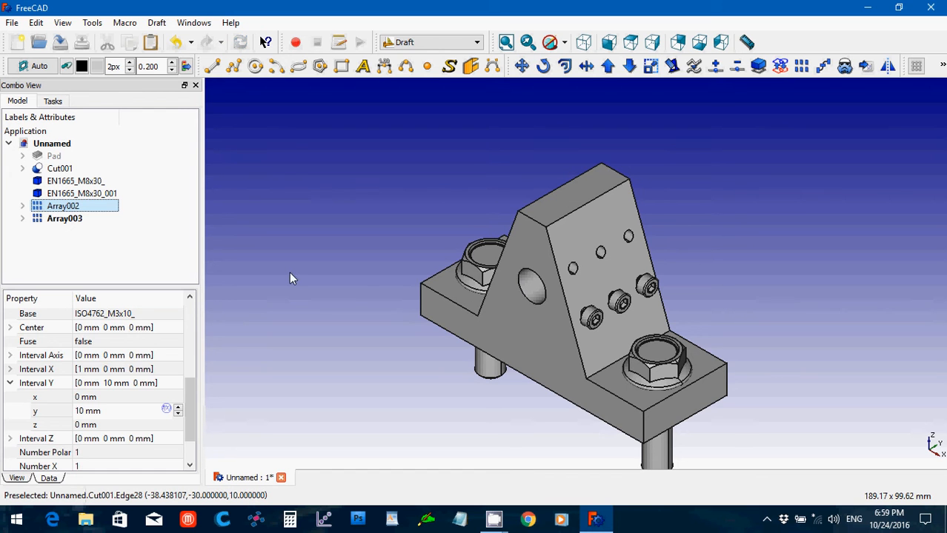
- Set the copied screw array's z position to 12 mm to raise it to the upper row of holes
{"action": "left_click", "coordinate": [69, 232]}
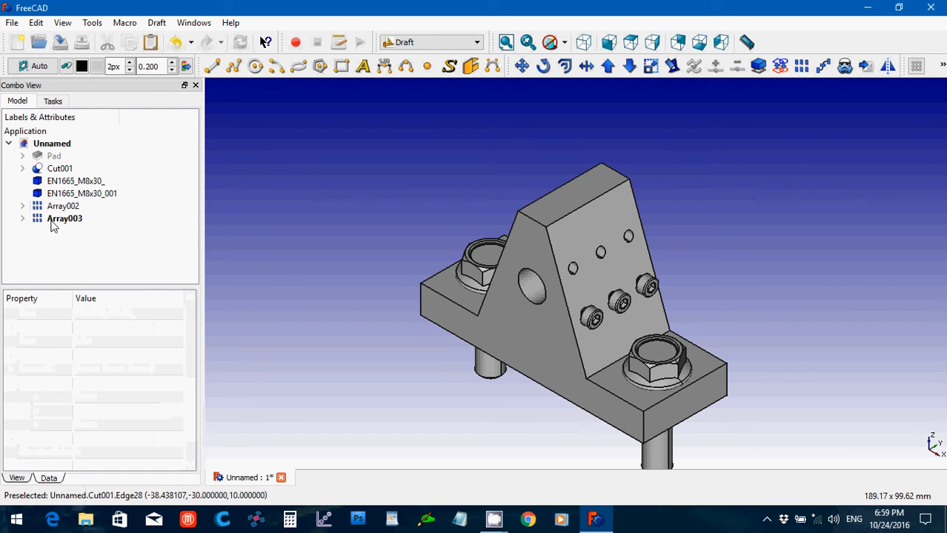
{"action": "left_click", "coordinate": [59, 219]}
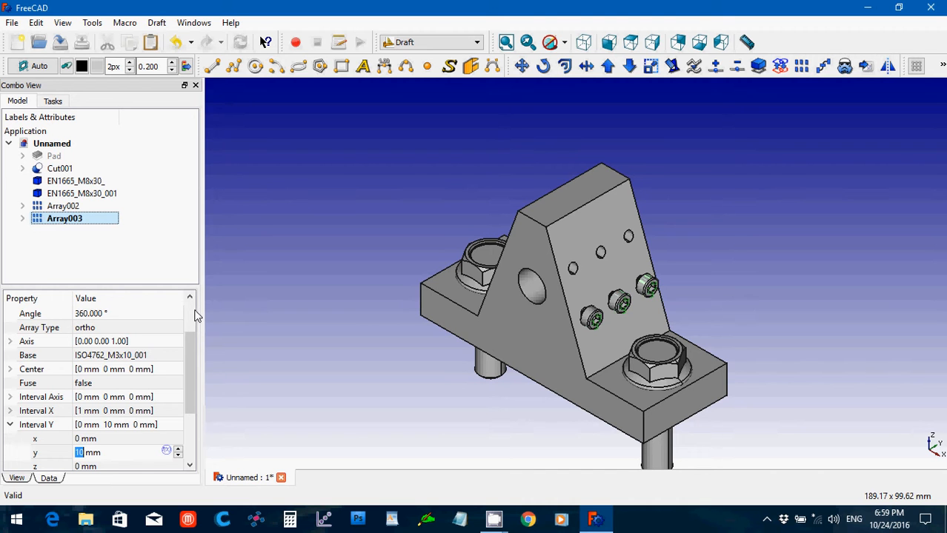
{"action": "key", "text": "Return"}
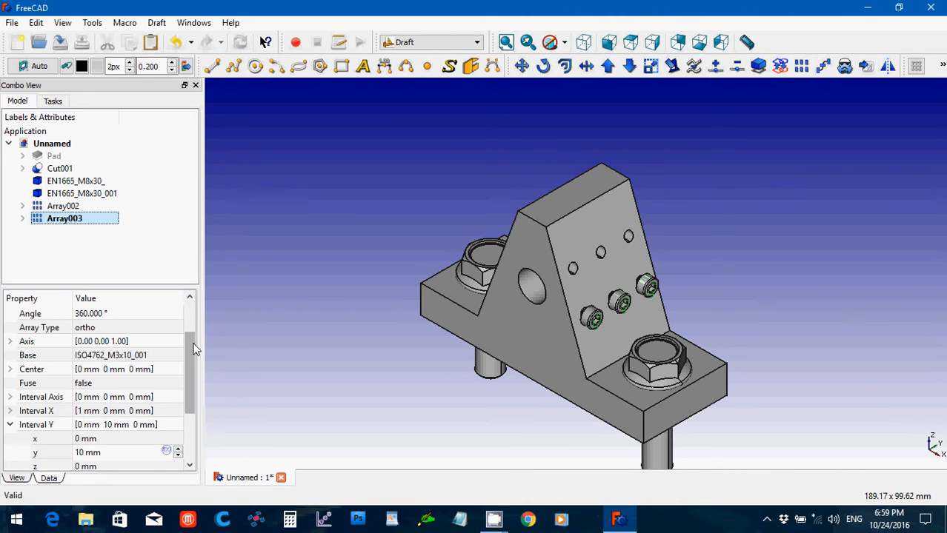
{"action": "scroll", "coordinate": [191, 324], "scroll_direction": "up", "scroll_amount": 2}
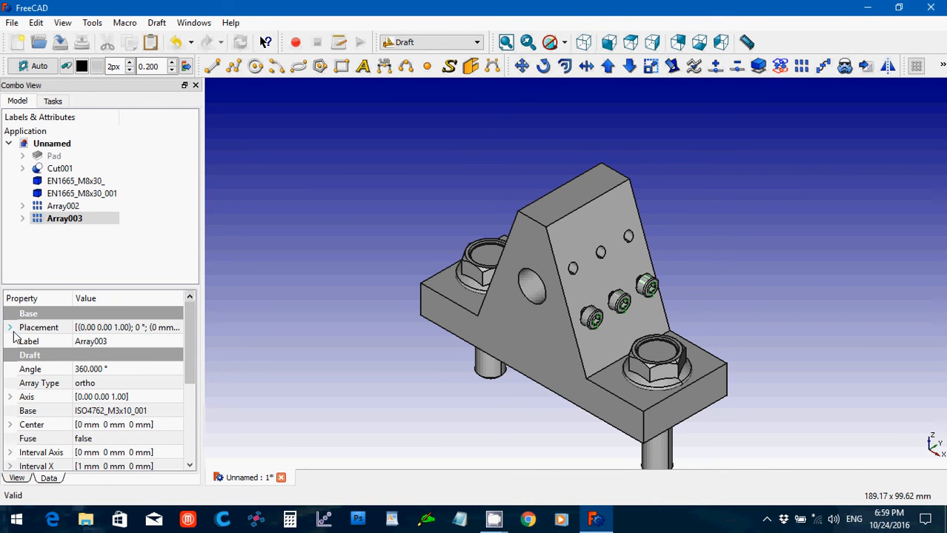
{"action": "left_click", "coordinate": [10, 328]}
{"action": "left_click", "coordinate": [24, 369]}
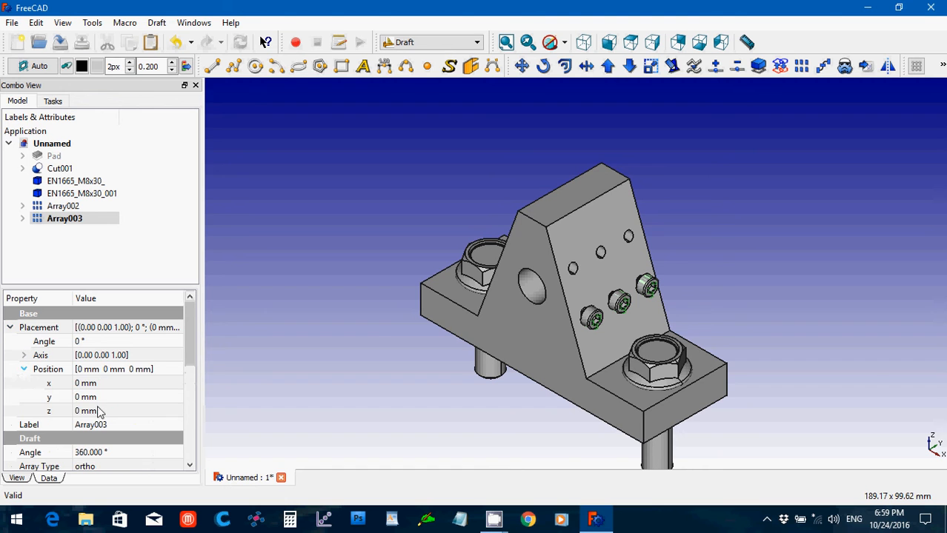
{"action": "left_click", "coordinate": [101, 412]}
{"action": "type", "text": "12"}
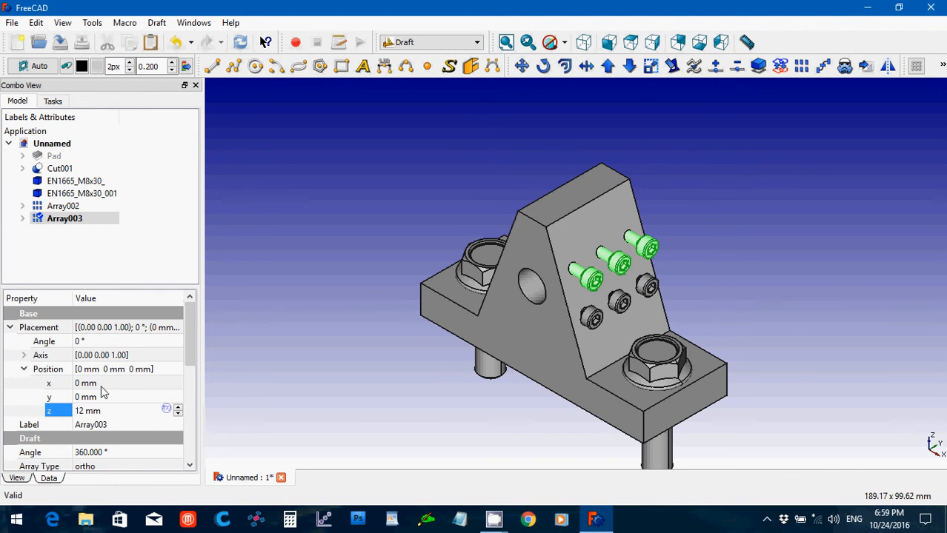
- Set the copied screw array's x position to -5 mm so the screws sit in the upper holes of the sloped face
{"action": "left_click", "coordinate": [101, 386]}
{"action": "scroll", "coordinate": [102, 386], "scroll_direction": "down", "scroll_amount": 4}
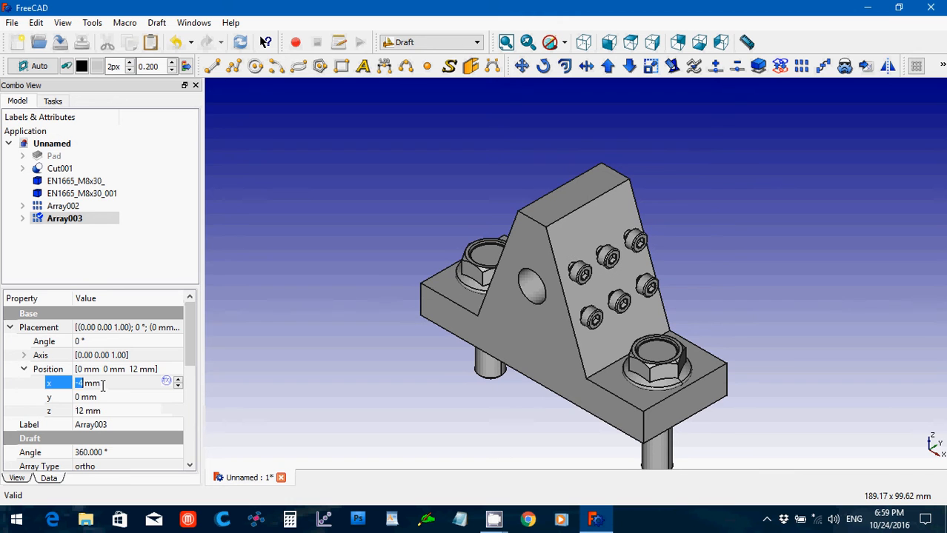
{"action": "scroll", "coordinate": [102, 385], "scroll_direction": "down", "scroll_amount": 1}
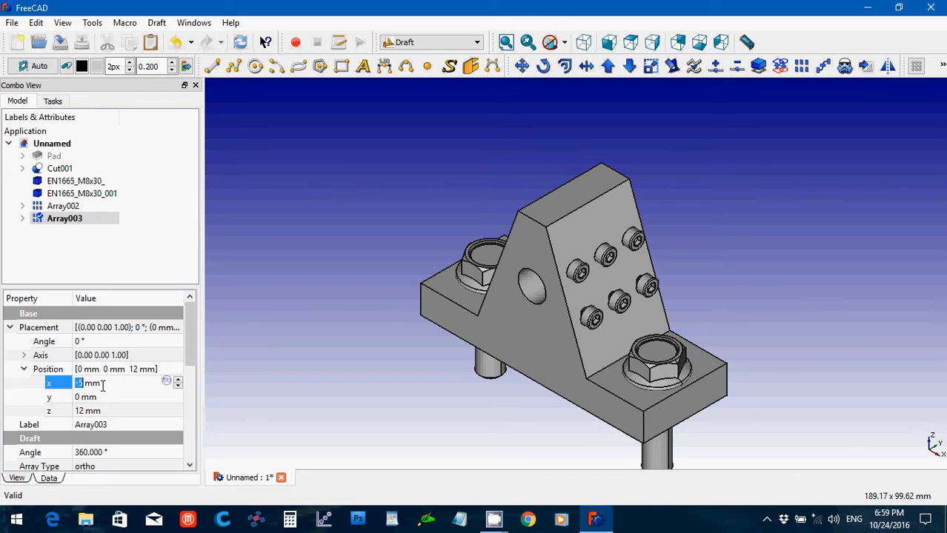
{"action": "scroll", "coordinate": [103, 380], "scroll_direction": "up", "scroll_amount": 1}
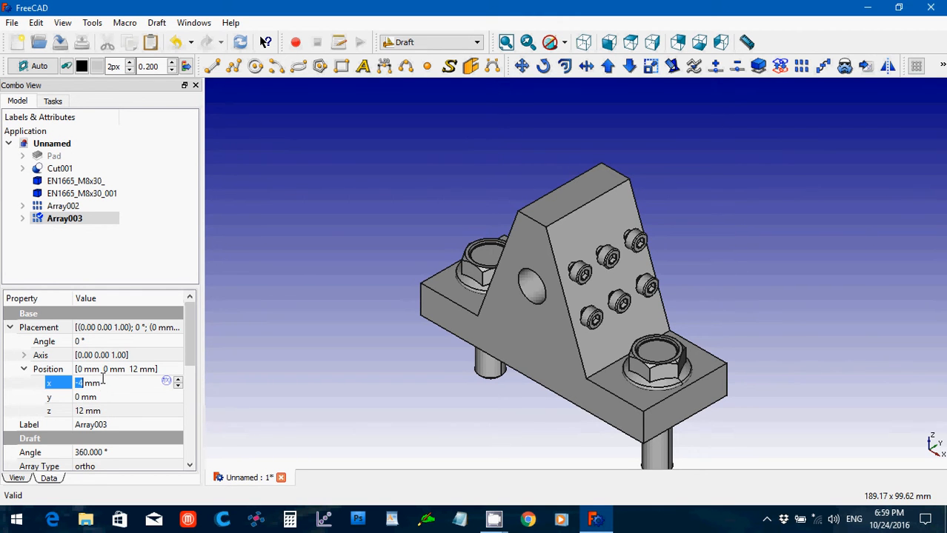
{"action": "scroll", "coordinate": [102, 380], "scroll_direction": "down", "scroll_amount": 1}
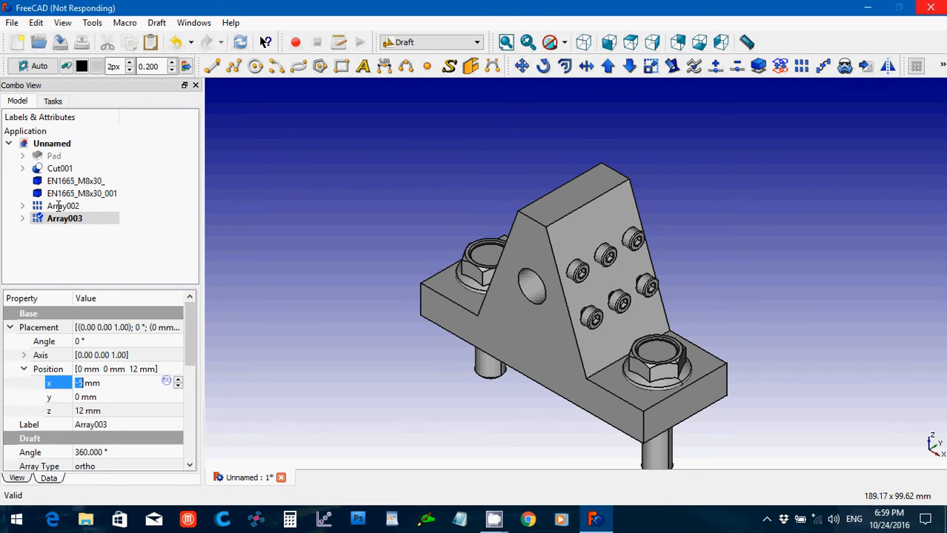
- Set the original lower screw array's x position to -1 mm to seat its screws in the sloped face
{"action": "left_click", "coordinate": [59, 206]}
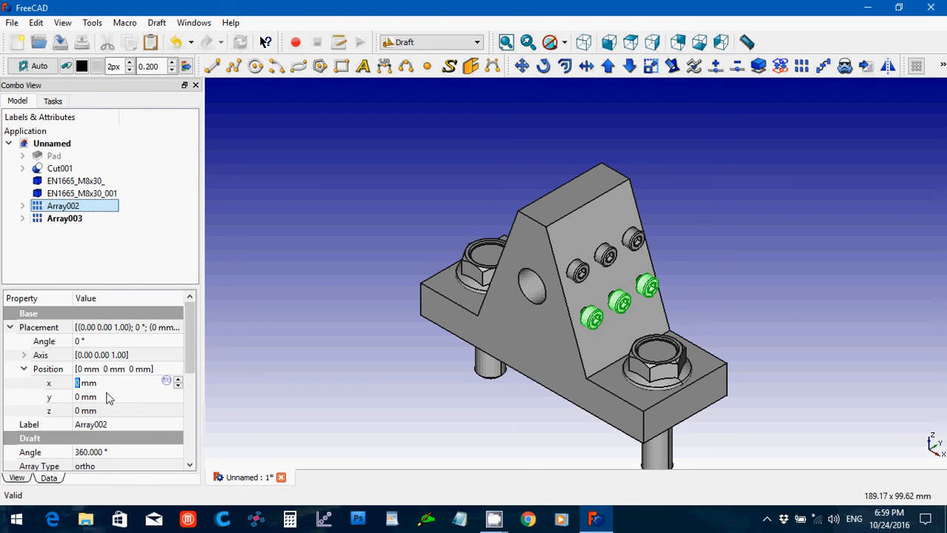
{"action": "scroll", "coordinate": [106, 382], "scroll_direction": "down", "scroll_amount": 1}
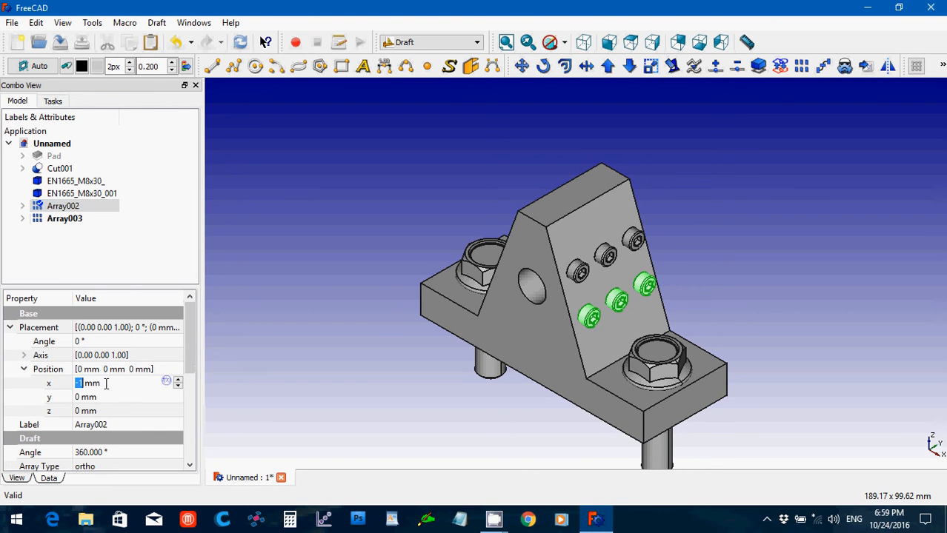
{"action": "left_click", "coordinate": [290, 299]}
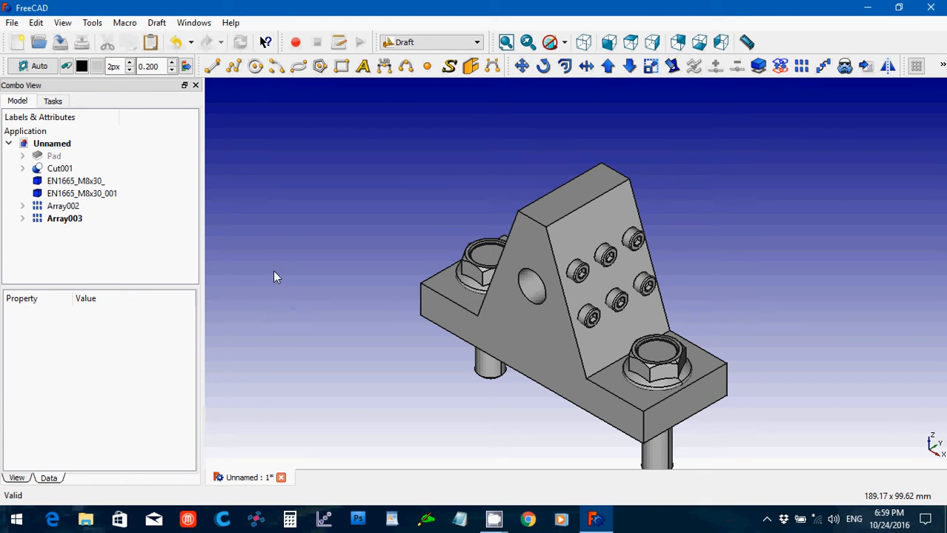
- Save the document as Guide Rod Assembly Pt3.FCStd in the EngDesign Solidworks 2012 folder
{"action": "left_click", "coordinate": [12, 23]}
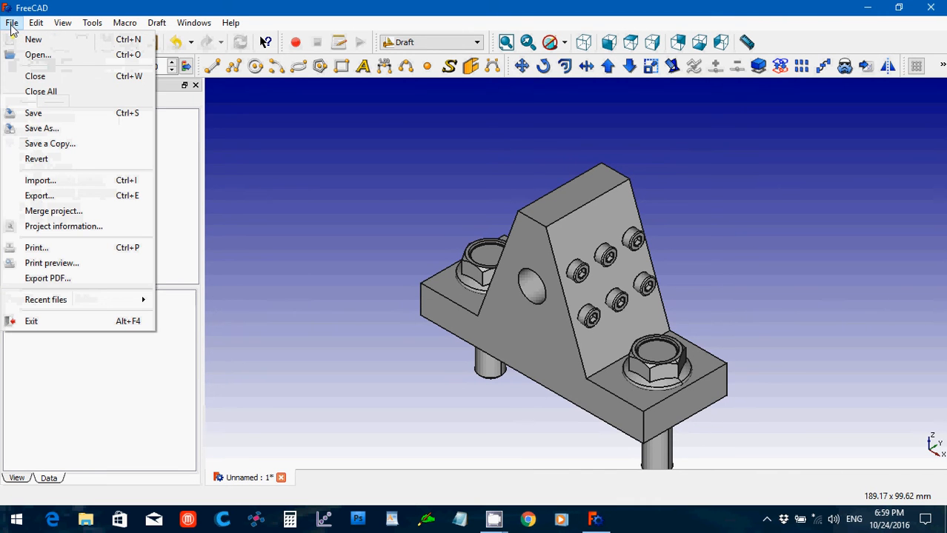
{"action": "left_click", "coordinate": [42, 117]}
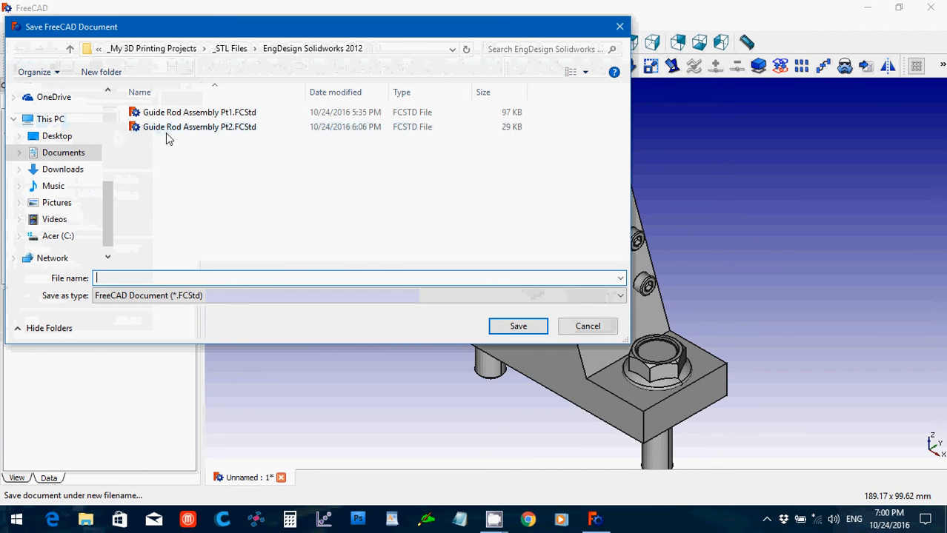
{"action": "left_click", "coordinate": [165, 133]}
{"action": "left_click", "coordinate": [185, 276]}
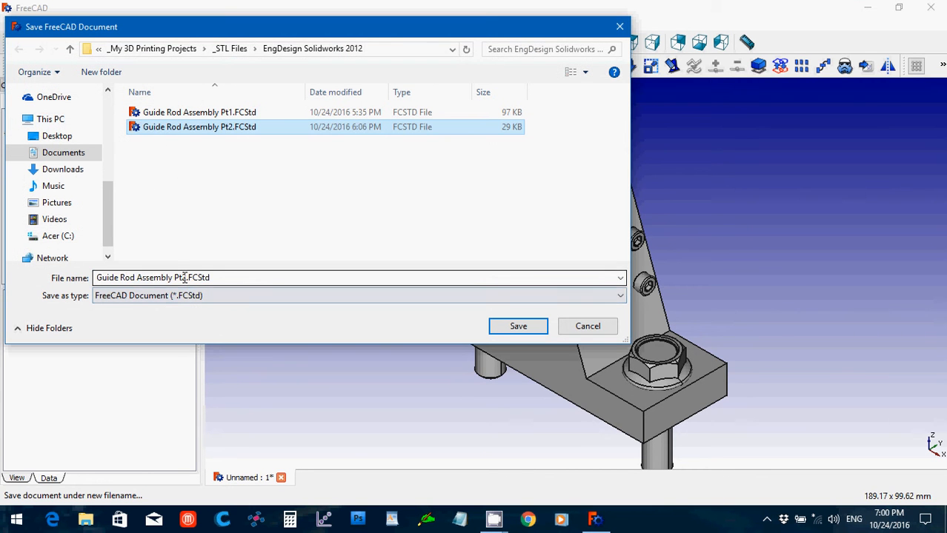
{"action": "left_click", "coordinate": [185, 278]}
{"action": "left_click", "coordinate": [183, 277]}
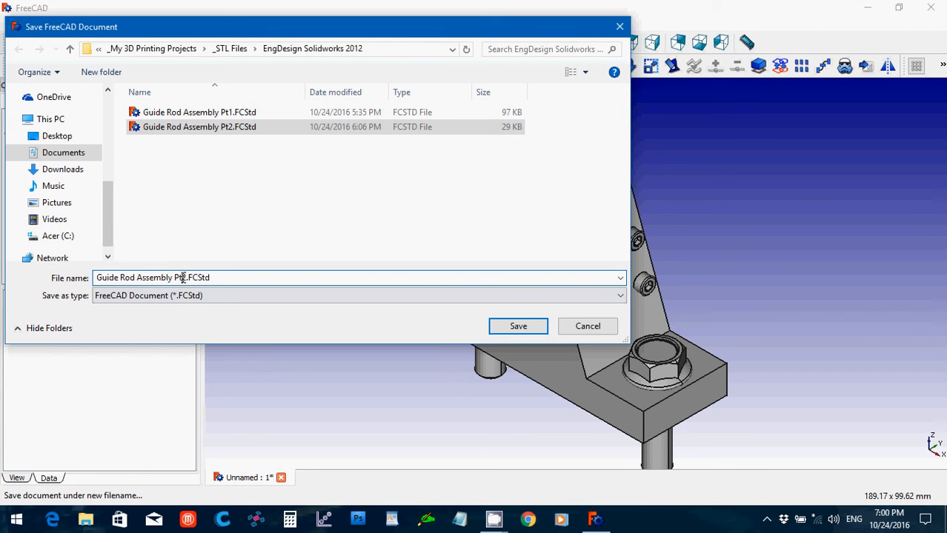
{"action": "key", "text": "Delete"}
{"action": "type", "text": "3"}
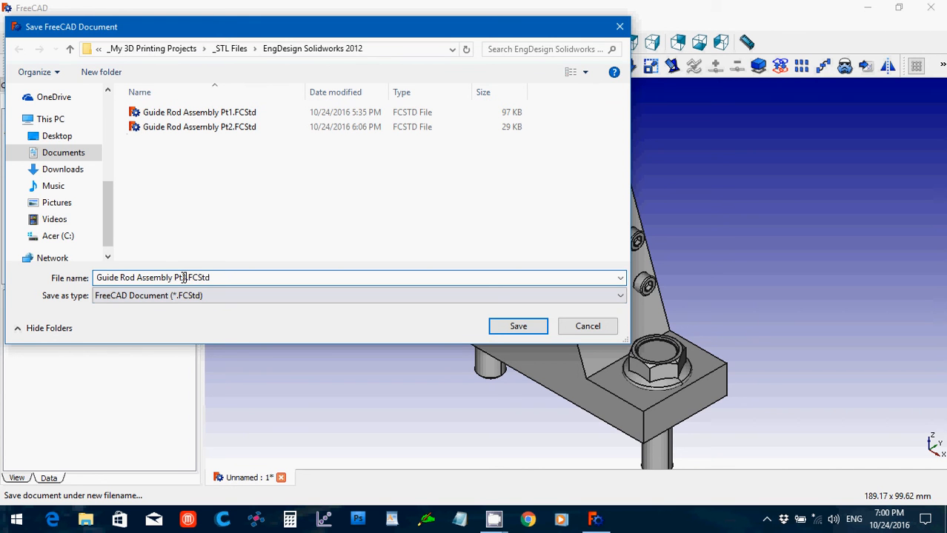
{"action": "key", "text": "Return"}
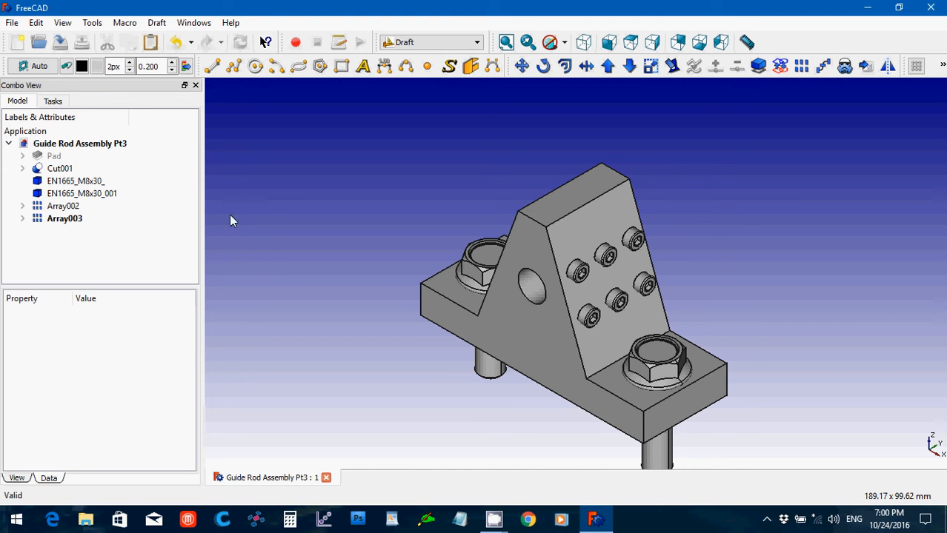
{"action": "left_click", "coordinate": [12, 23]}
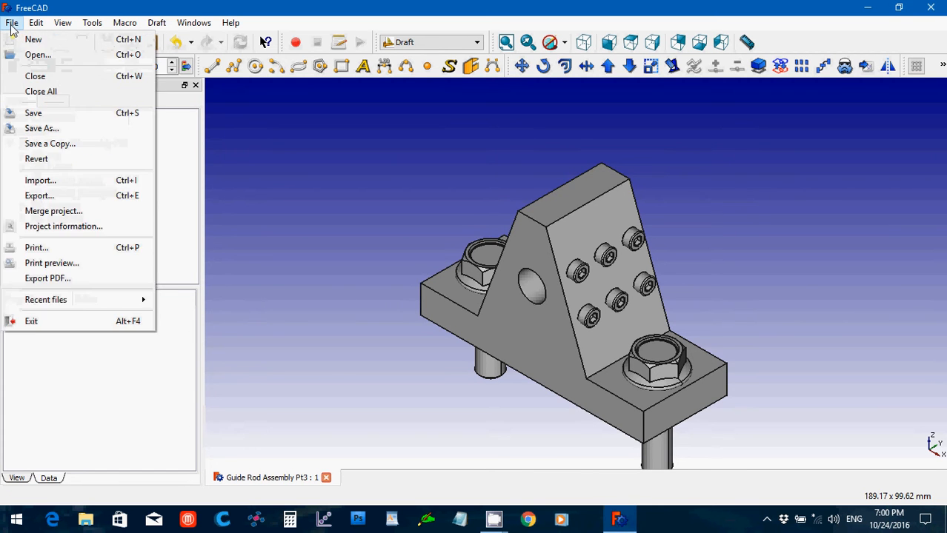
{"action": "left_click", "coordinate": [12, 23]}
{"action": "left_click", "coordinate": [12, 23]}
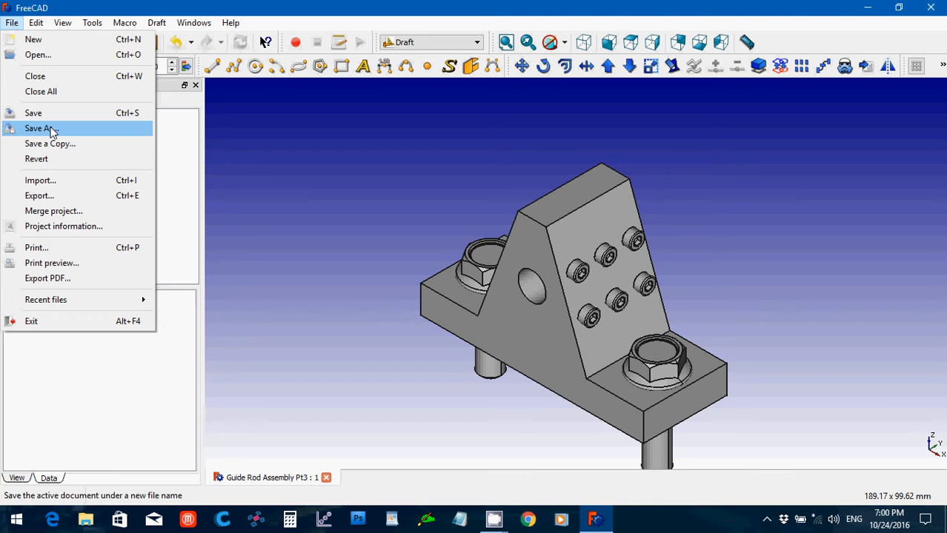
{"action": "left_click", "coordinate": [60, 186]}
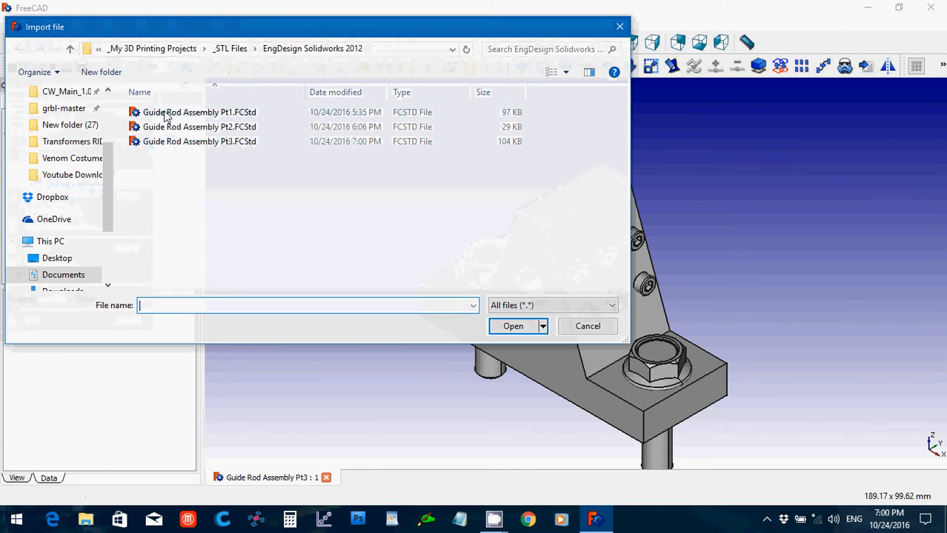
{"action": "left_click", "coordinate": [166, 115]}
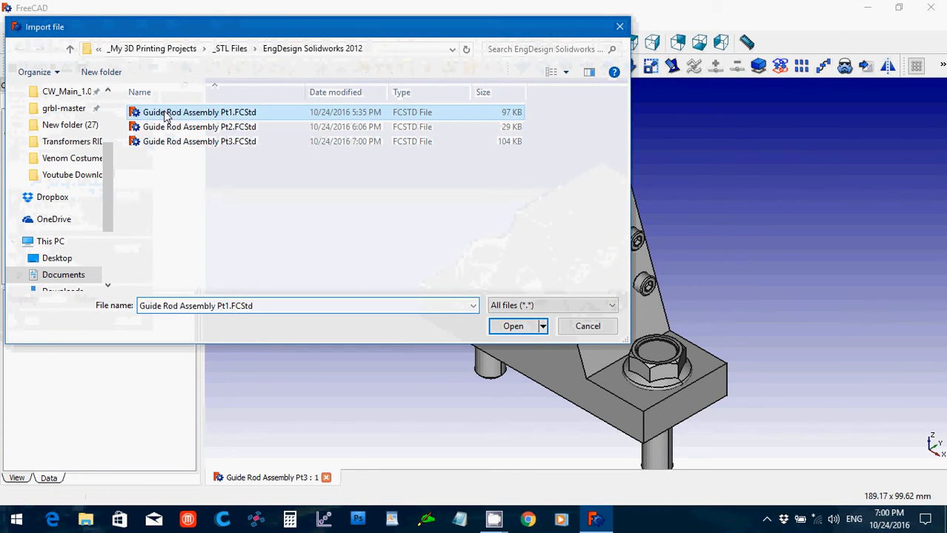
{"action": "left_click", "coordinate": [509, 326]}
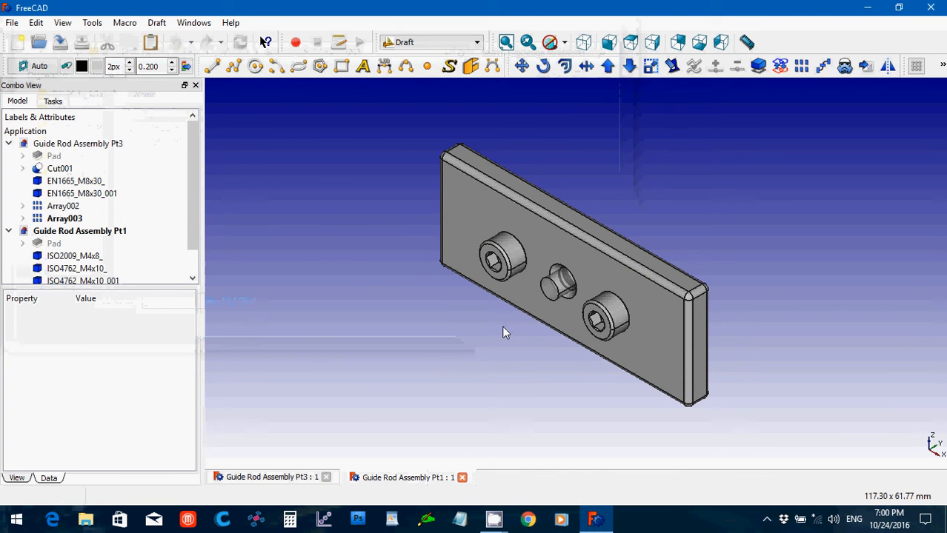
{"action": "left_click", "coordinate": [462, 478]}
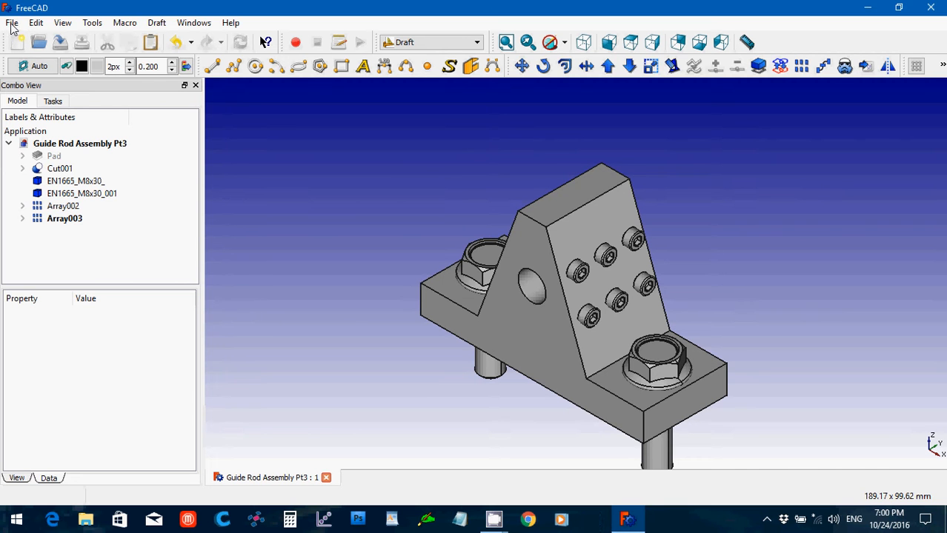
- Merge the project Guide Rod Assembly Pt1.FCStd into the Guide Rod Assembly Pt3 document
{"action": "left_click", "coordinate": [11, 25]}
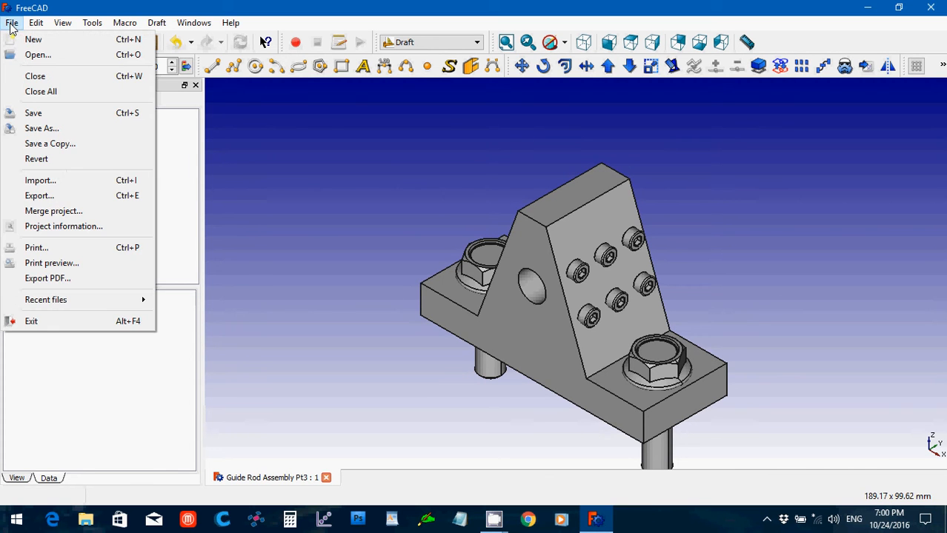
{"action": "left_click", "coordinate": [62, 213]}
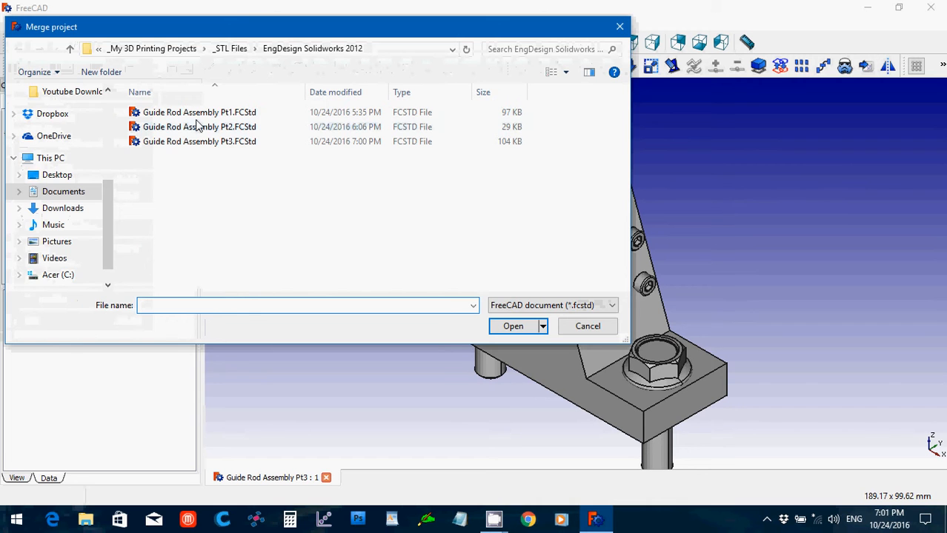
{"action": "left_click", "coordinate": [198, 113]}
{"action": "left_click", "coordinate": [511, 327]}
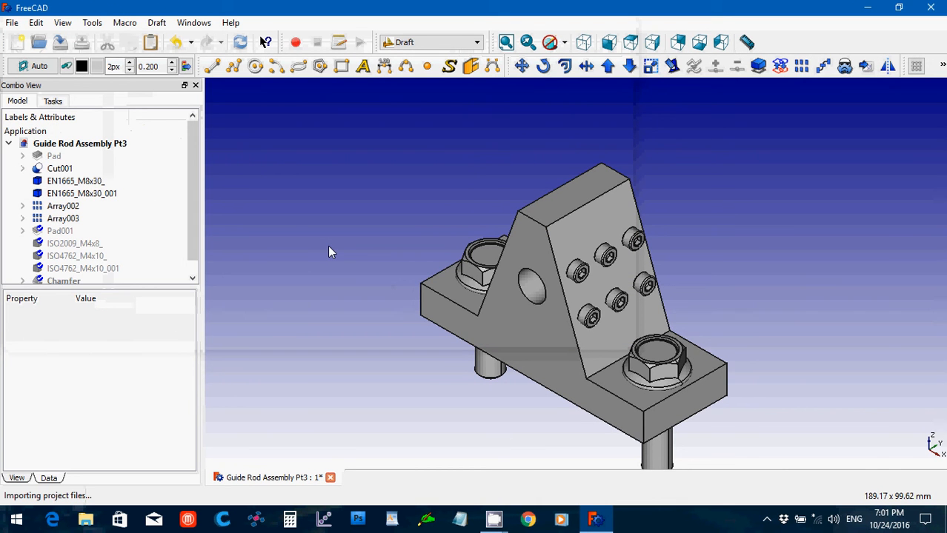
- Merge the project Guide Rod Assembly Pt2.FCStd into the Guide Rod Assembly Pt3 document
{"action": "left_click", "coordinate": [11, 23]}
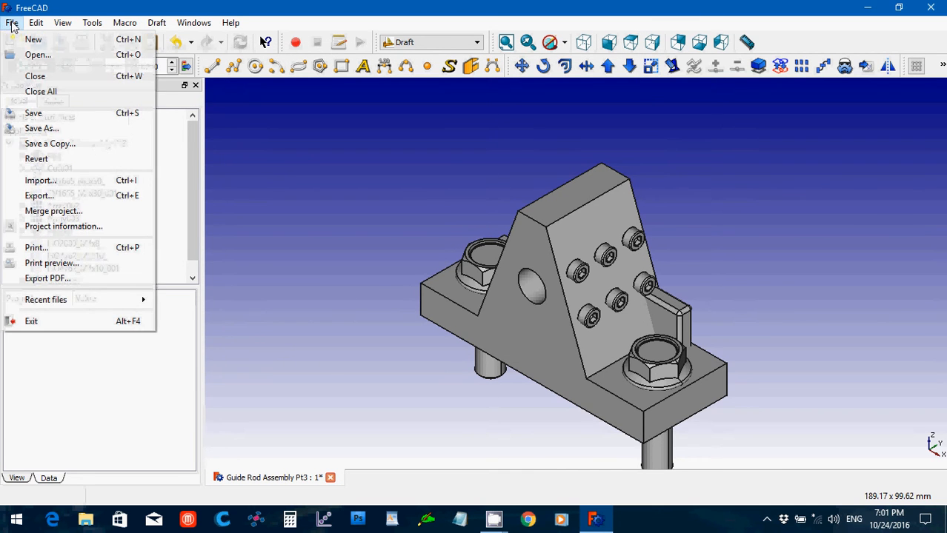
{"action": "left_click", "coordinate": [53, 213]}
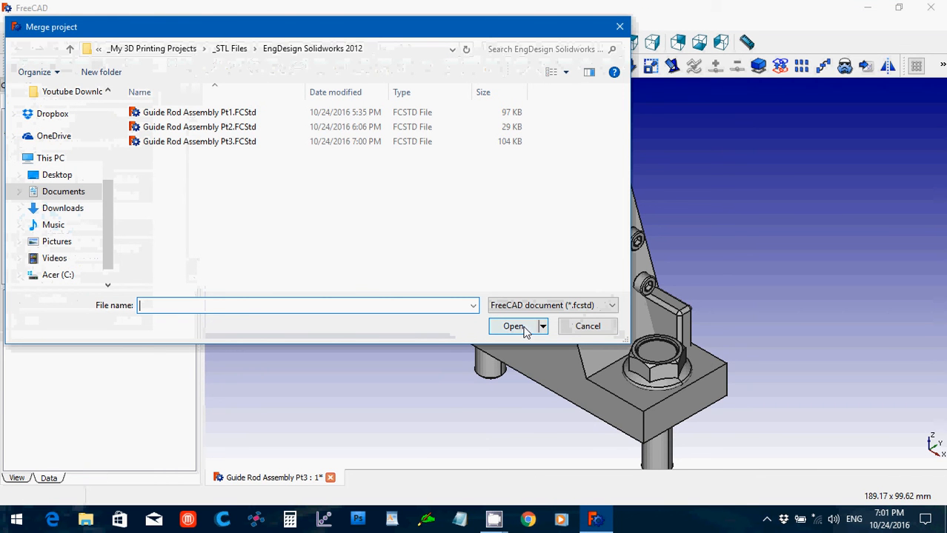
{"action": "left_click", "coordinate": [212, 127]}
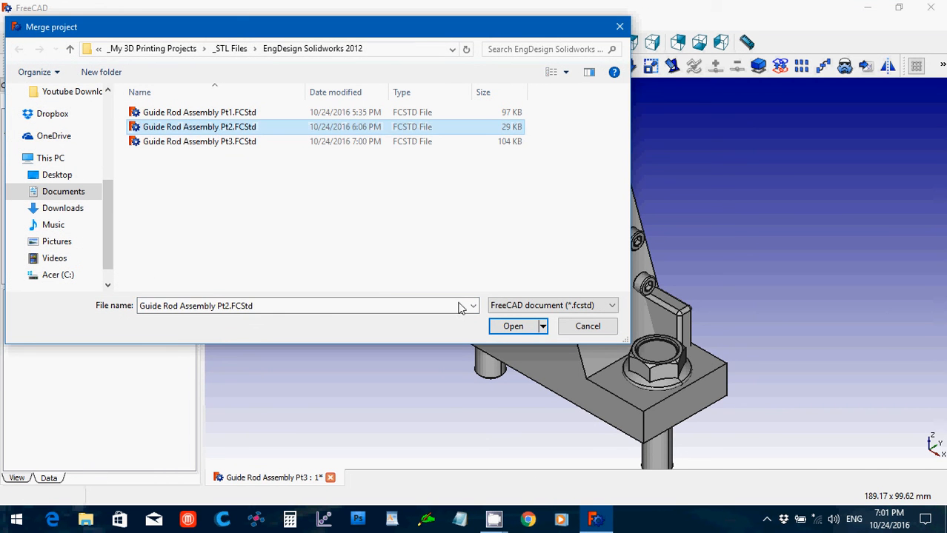
{"action": "left_click", "coordinate": [513, 327]}
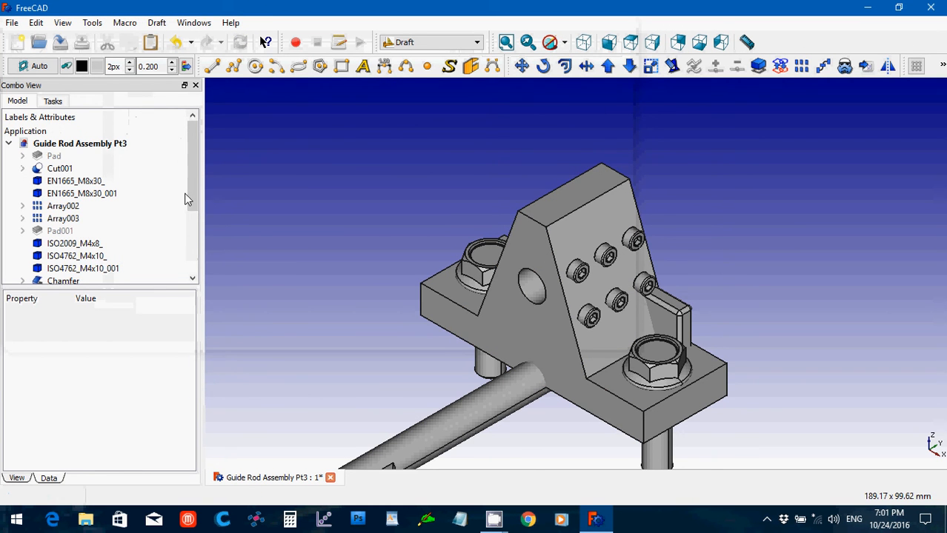
- Change the shape color of the merged guide rod Pocket002 to bright blue (RGB 0, 85, 255)
{"action": "left_click_drag", "start_coordinate": [188, 194], "coordinate": [196, 252]}
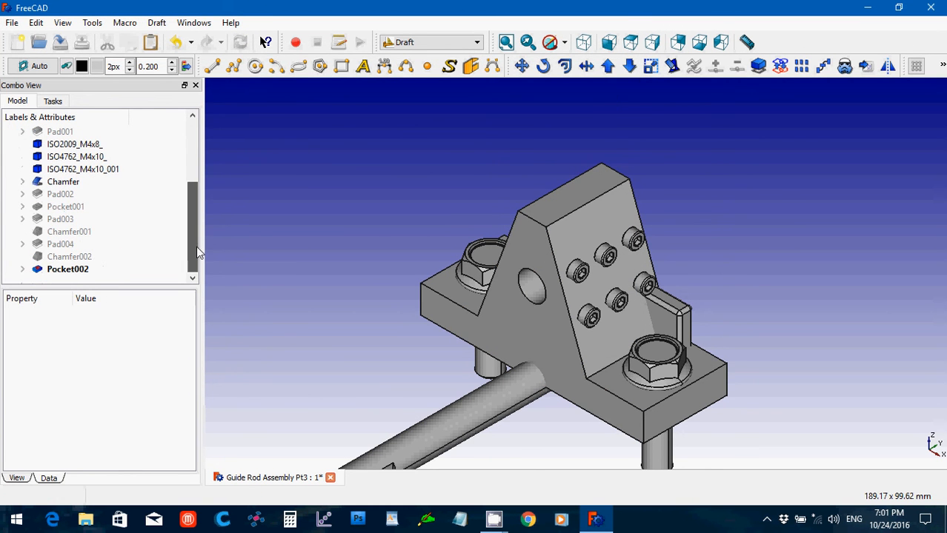
{"action": "left_click", "coordinate": [66, 271]}
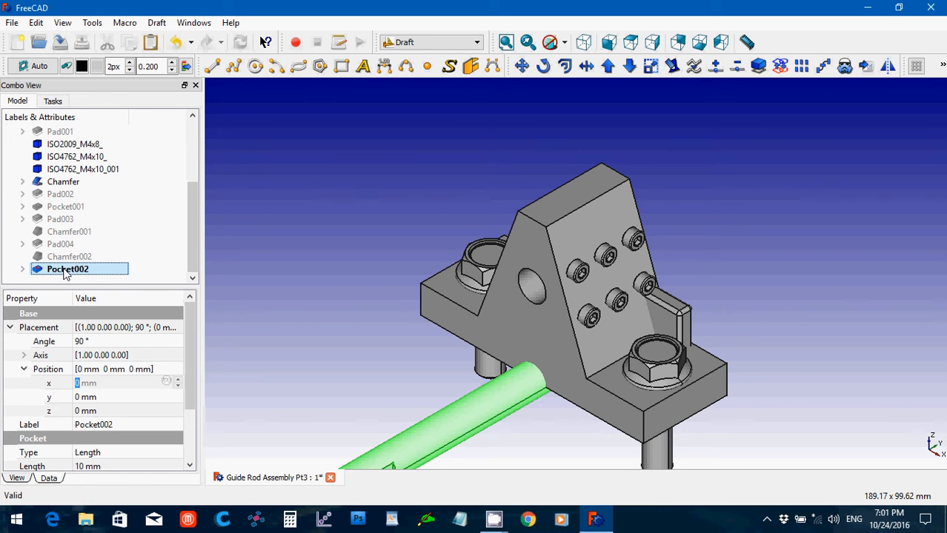
{"action": "left_click", "coordinate": [16, 479]}
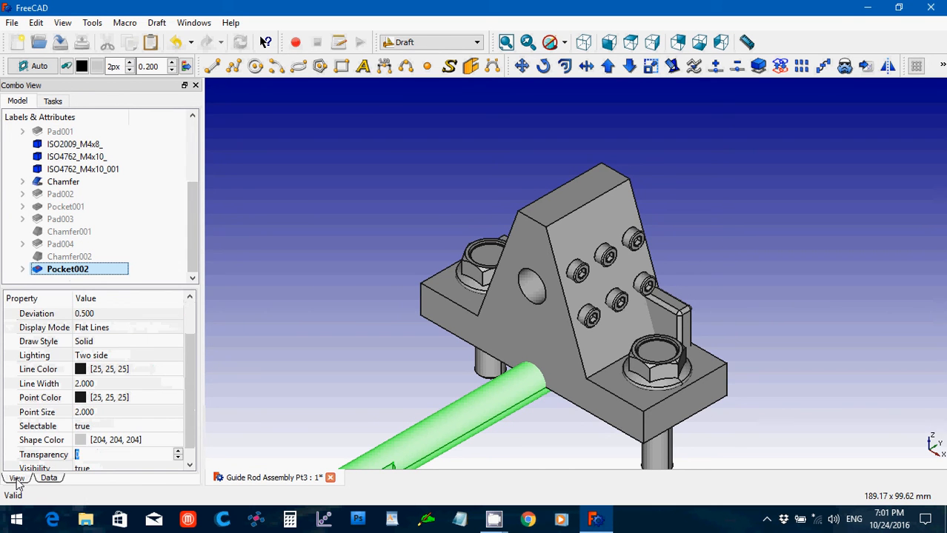
{"action": "left_click", "coordinate": [107, 442]}
{"action": "left_click", "coordinate": [107, 442]}
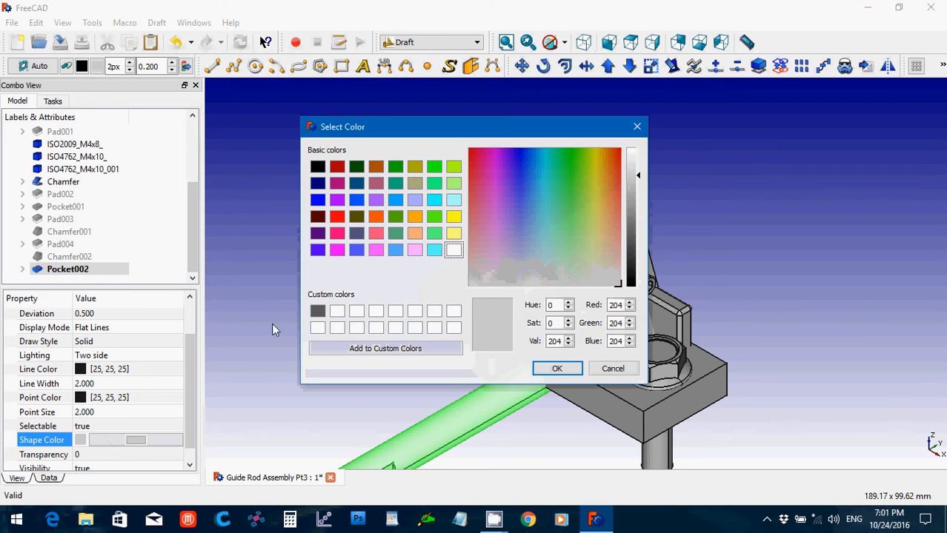
{"action": "left_click", "coordinate": [356, 200]}
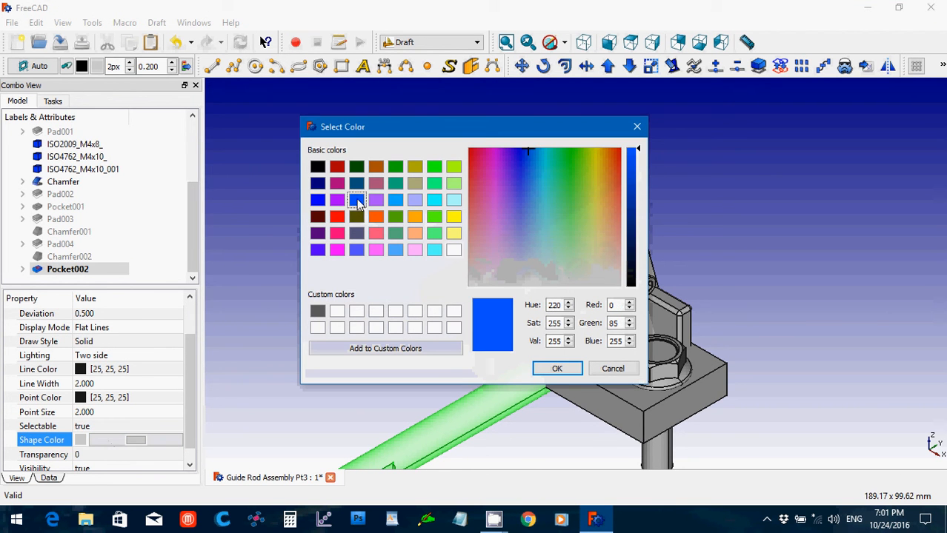
{"action": "left_click", "coordinate": [556, 370]}
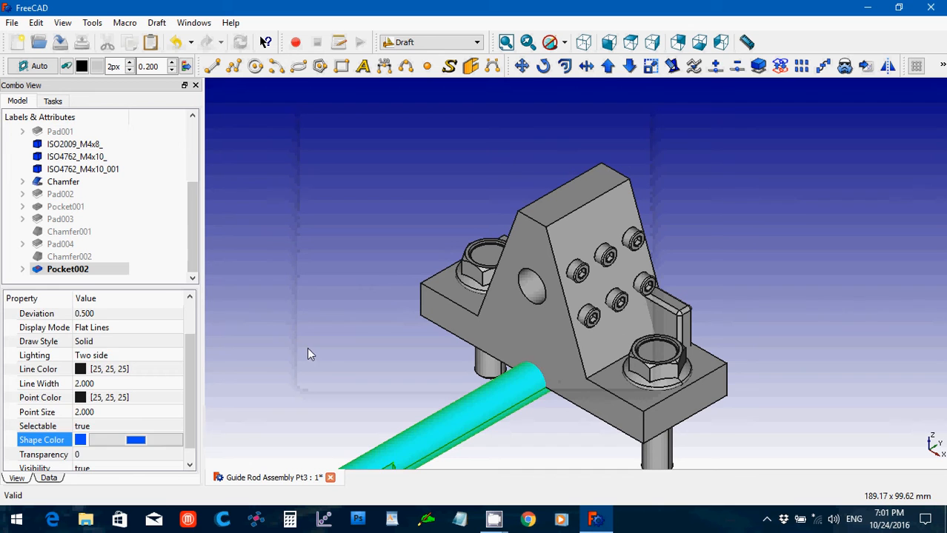
{"action": "left_click", "coordinate": [280, 338]}
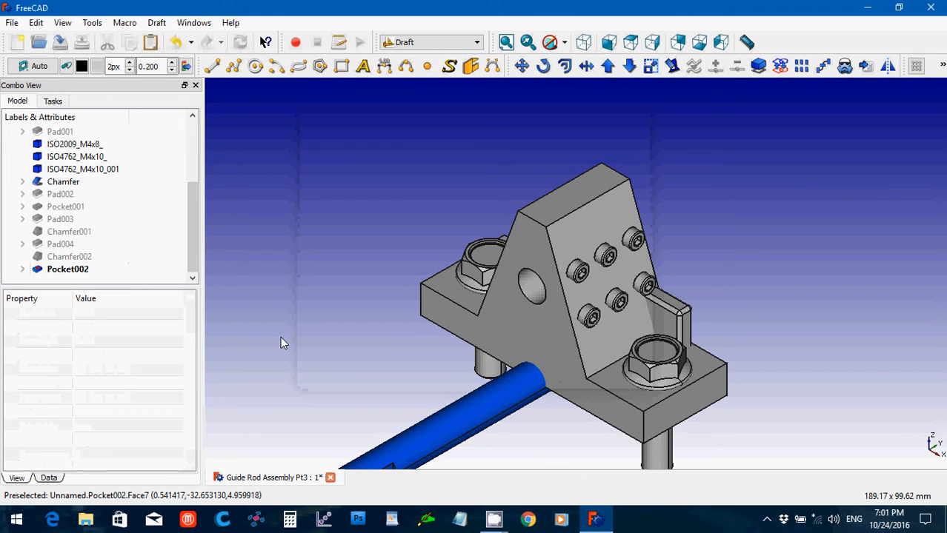
- Fuse the ISO2009 M4x8 screw, both ISO4762 M4x10 screws and the chamfered plate into one union in the Part workbench
{"action": "left_click", "coordinate": [73, 145]}
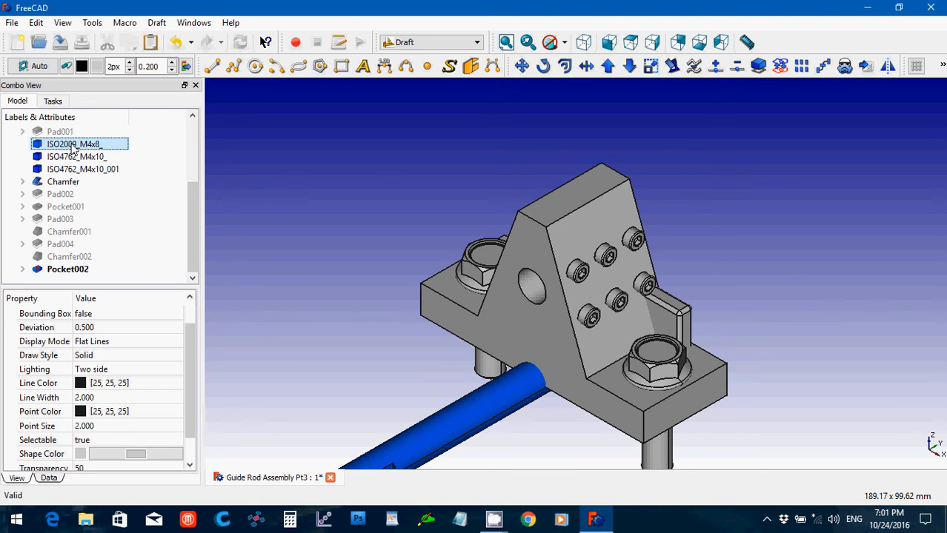
{"action": "left_click", "coordinate": [72, 181], "text": "shift"}
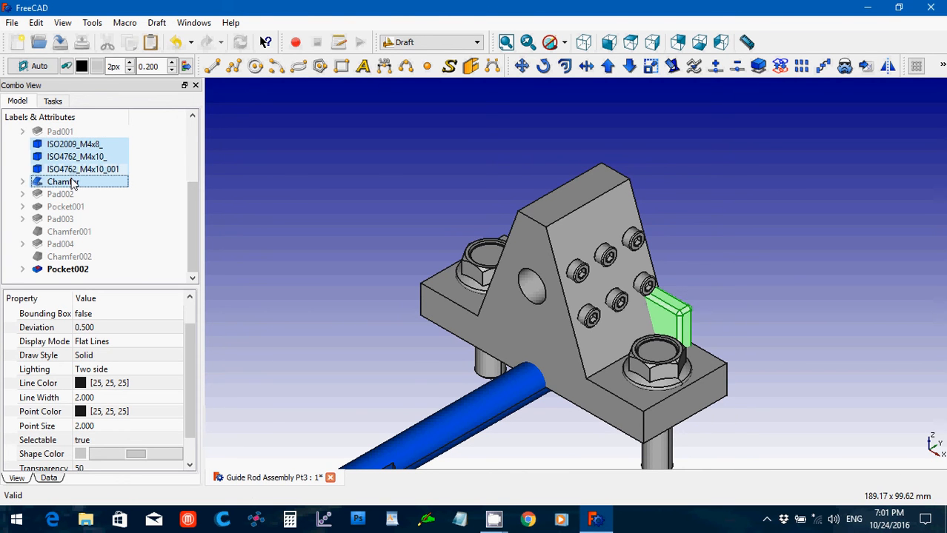
{"action": "left_click", "coordinate": [426, 45]}
{"action": "left_click", "coordinate": [427, 201]}
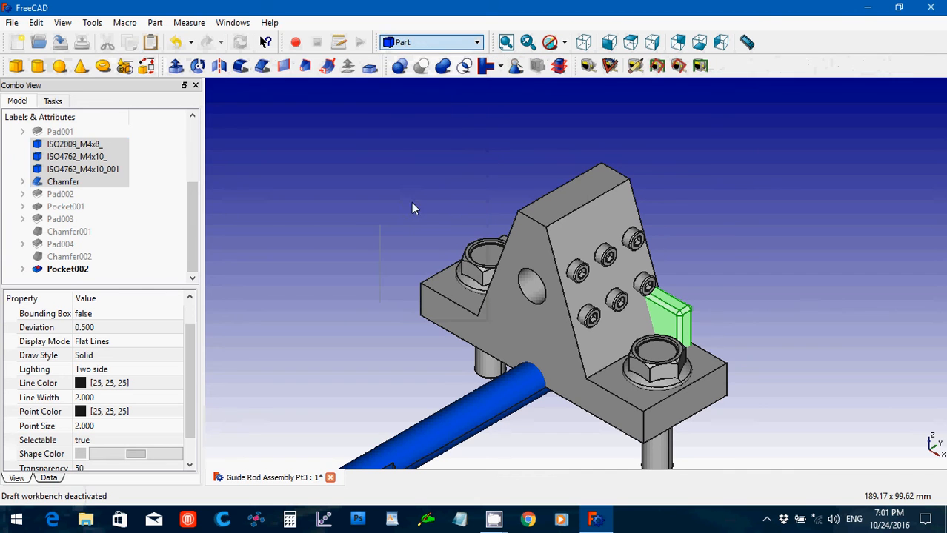
{"action": "left_click", "coordinate": [443, 66]}
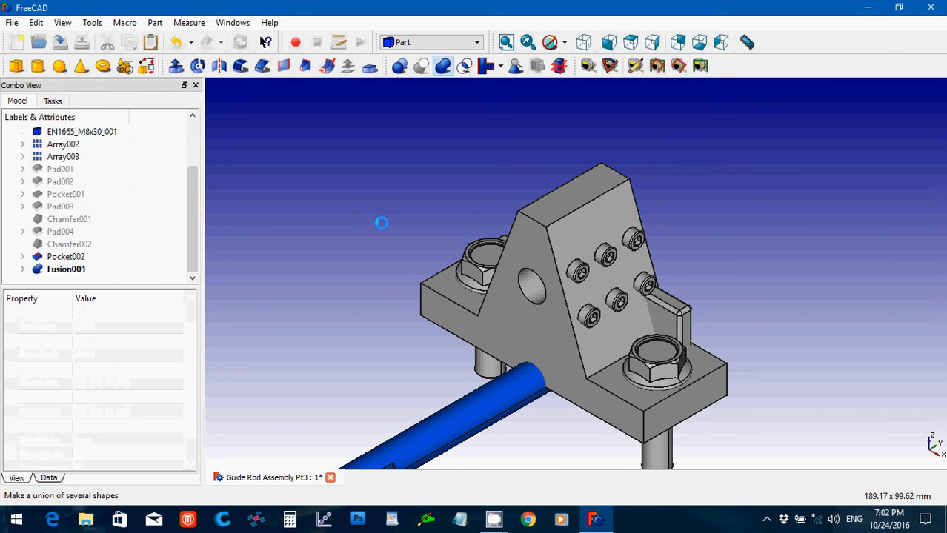
- Rename the fused plate and screws as Connecting Plate
{"action": "left_click", "coordinate": [73, 271]}
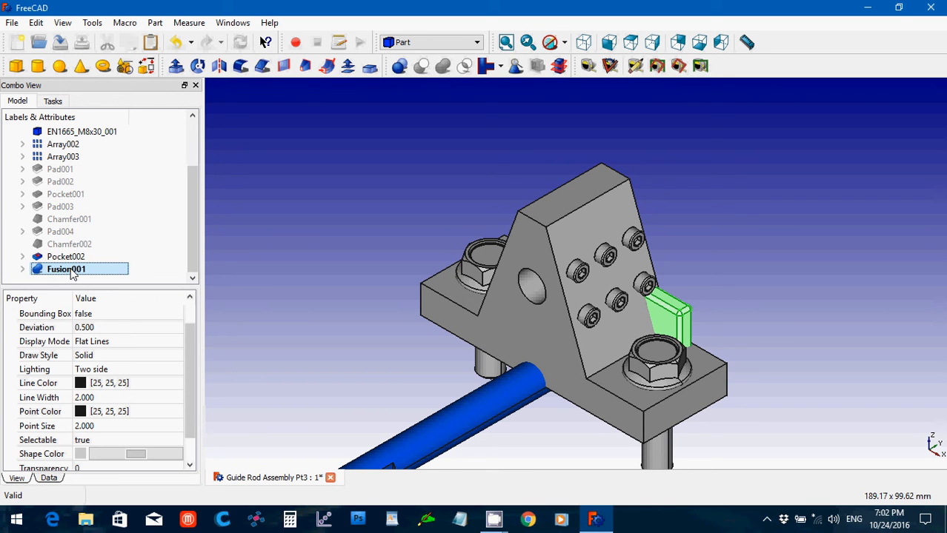
{"action": "right_click", "coordinate": [73, 271]}
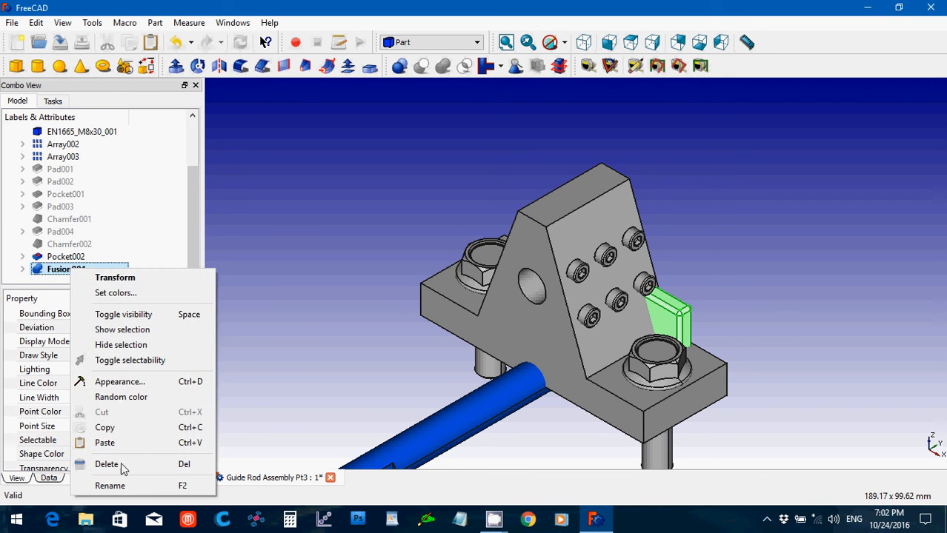
{"action": "left_click", "coordinate": [128, 485]}
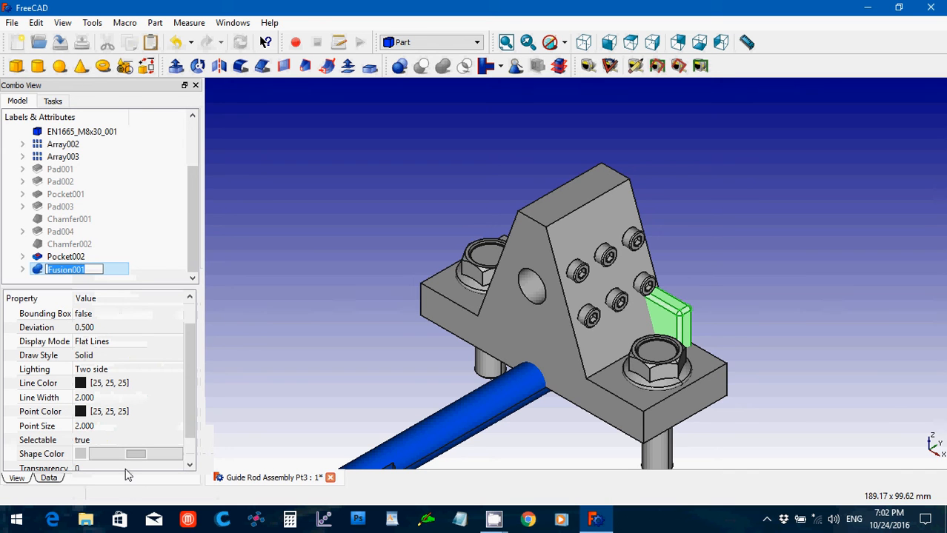
{"action": "type", "text": "Conn"}
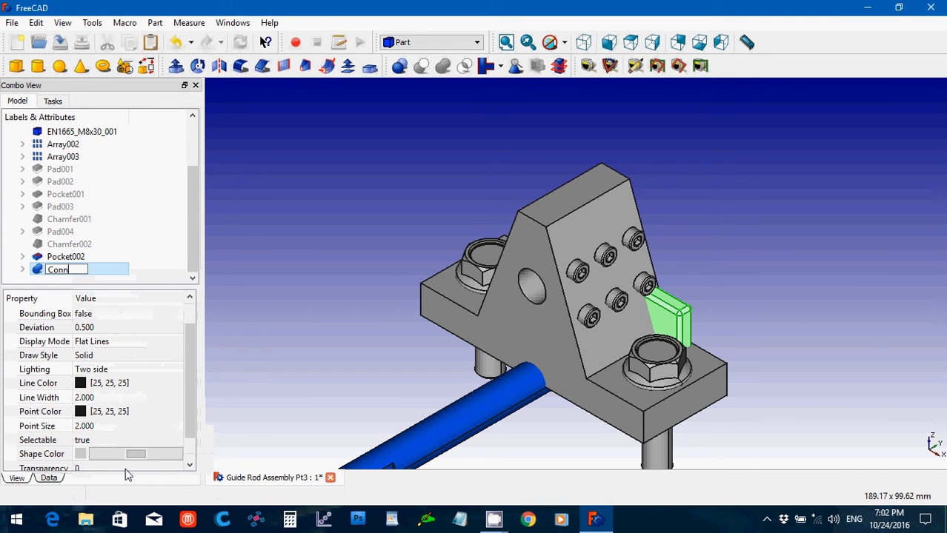
{"action": "type", "text": "ecting Plate"}
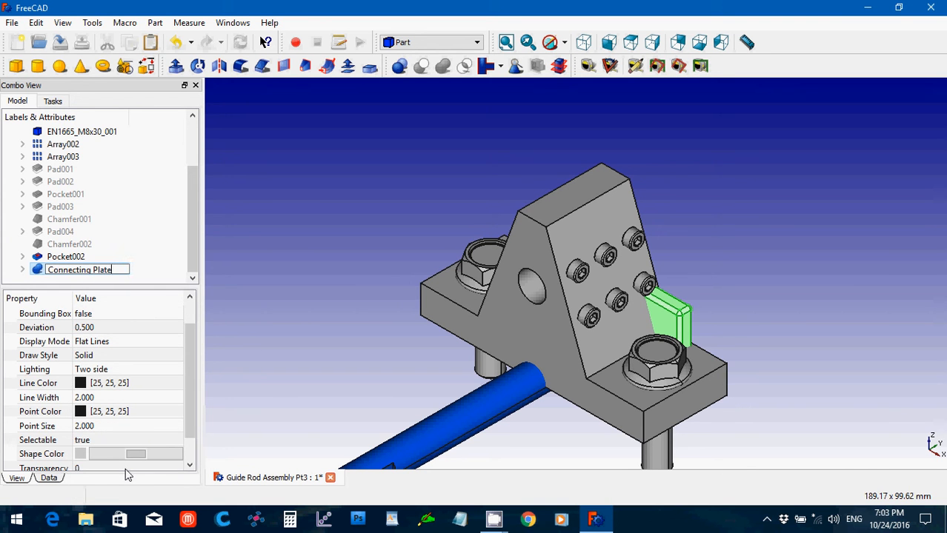
{"action": "key", "text": "Return"}
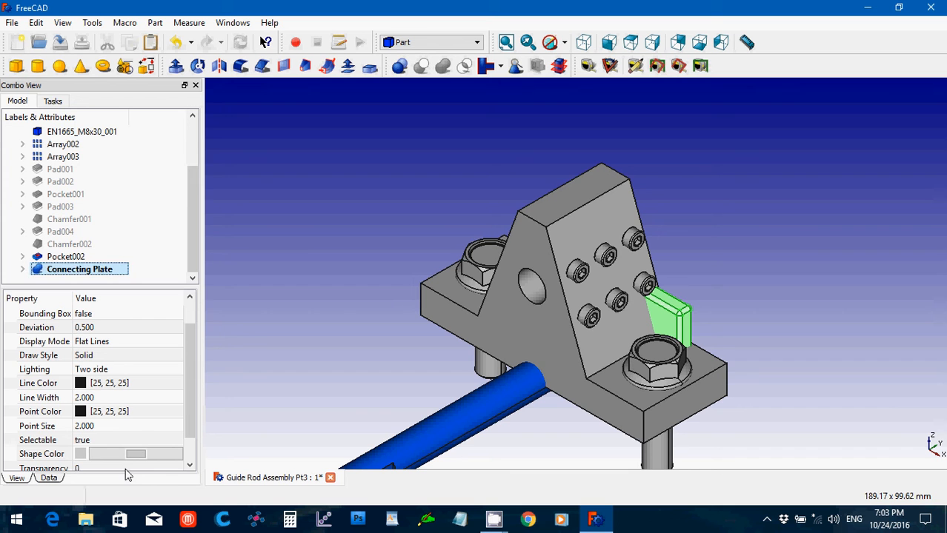
- Create a Draft clone of the blue guide rod Pocket002
{"action": "left_click", "coordinate": [64, 259]}
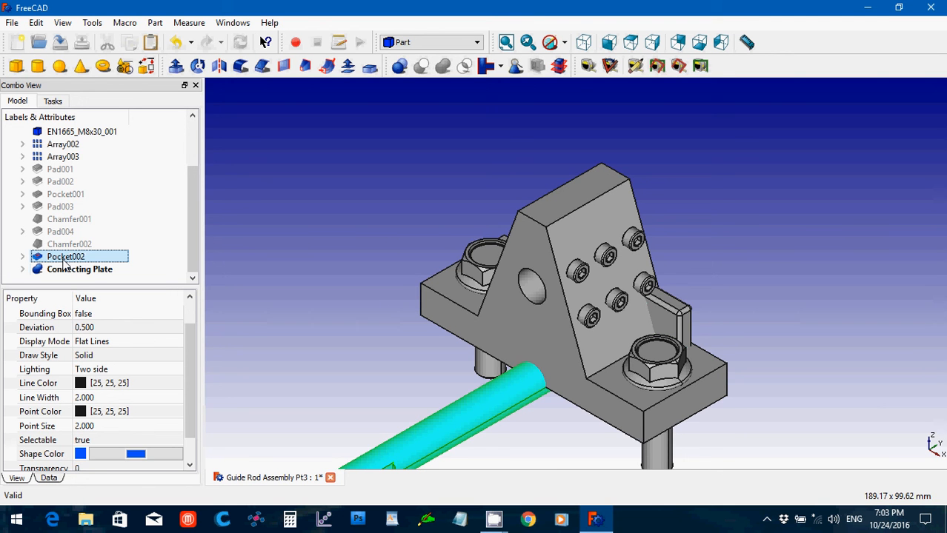
{"action": "left_click", "coordinate": [49, 479]}
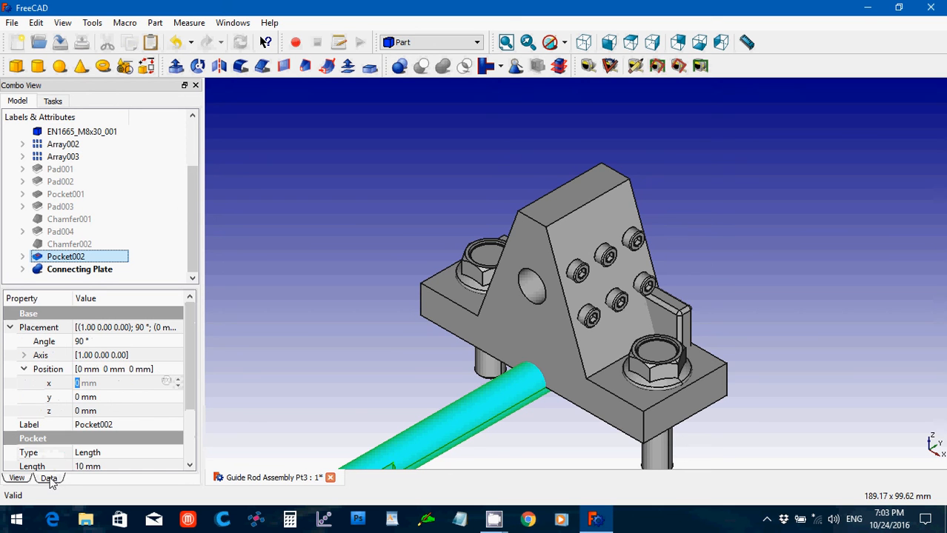
{"action": "left_click", "coordinate": [105, 413]}
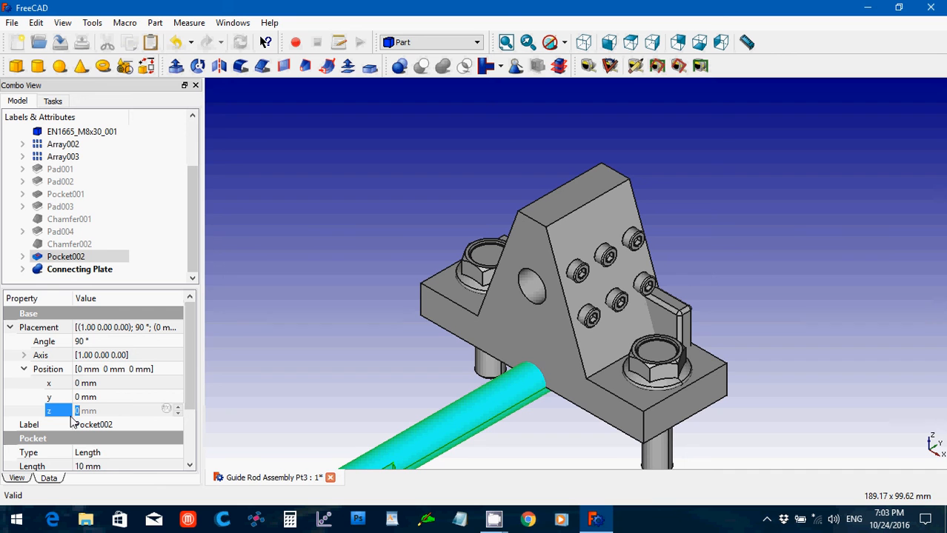
{"action": "left_click", "coordinate": [427, 44]}
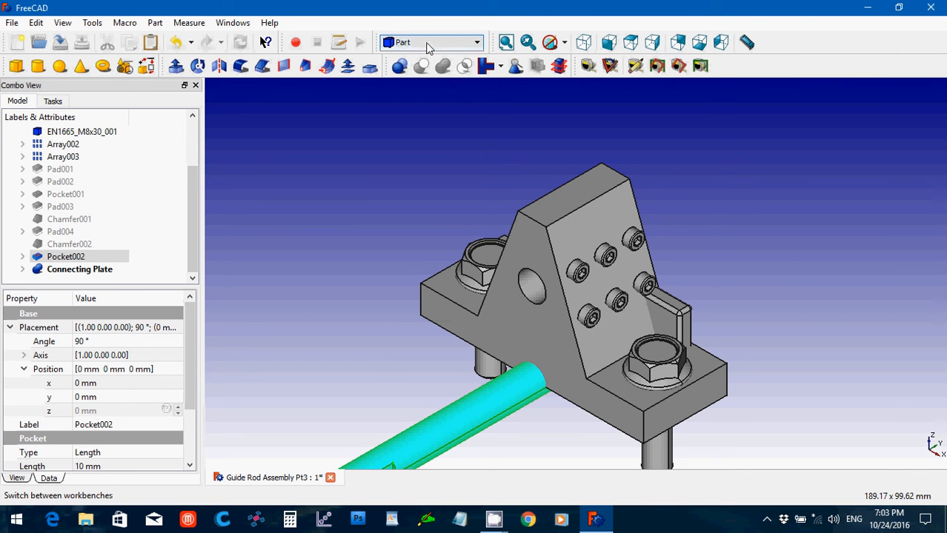
{"action": "left_click", "coordinate": [426, 89]}
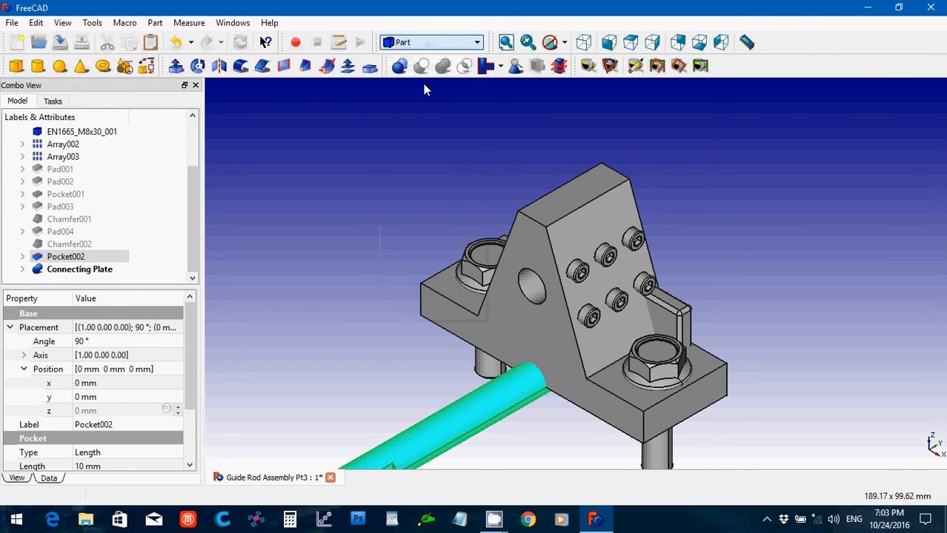
{"action": "left_click", "coordinate": [843, 68]}
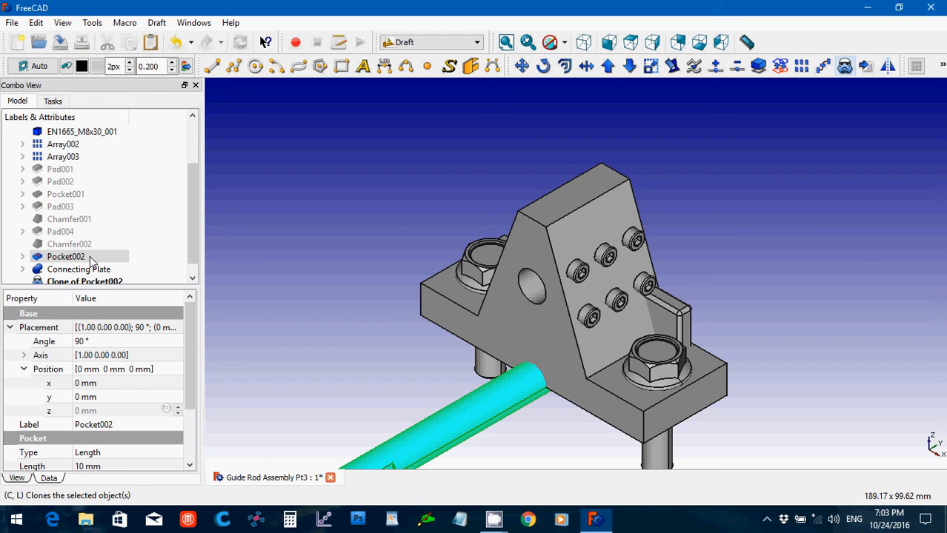
{"action": "left_click", "coordinate": [91, 259]}
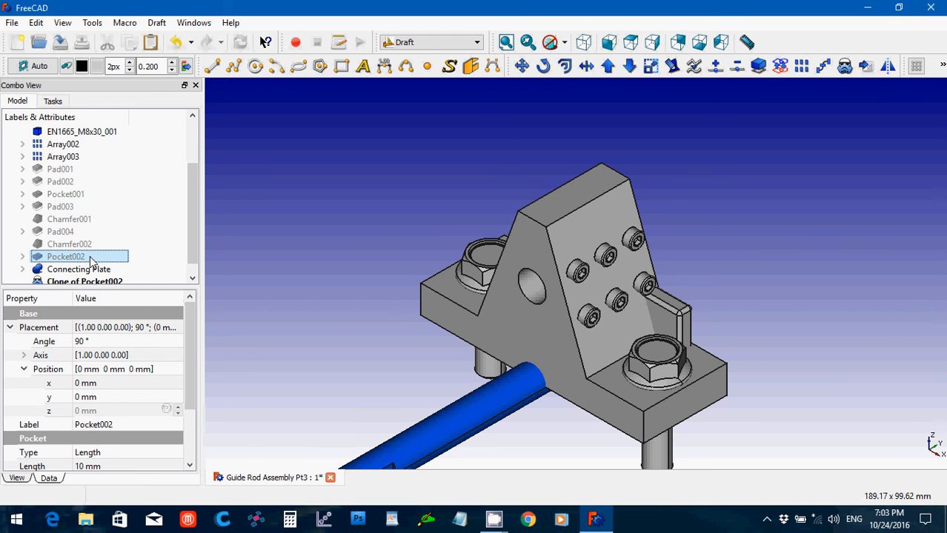
- Set the cloned guide rod's z position to 29 mm and its y position to 15 mm to run it through the bracket hole
{"action": "left_click", "coordinate": [83, 282]}
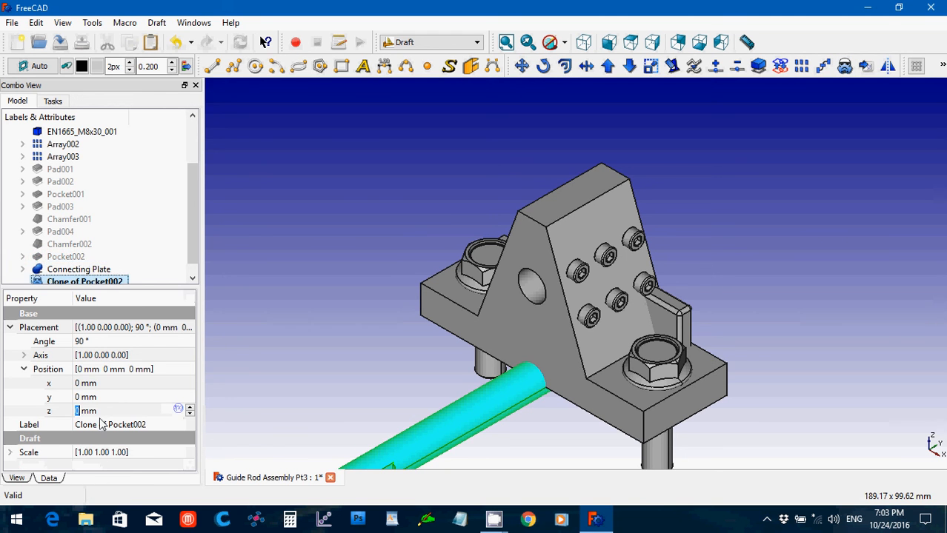
{"action": "left_click", "coordinate": [63, 411]}
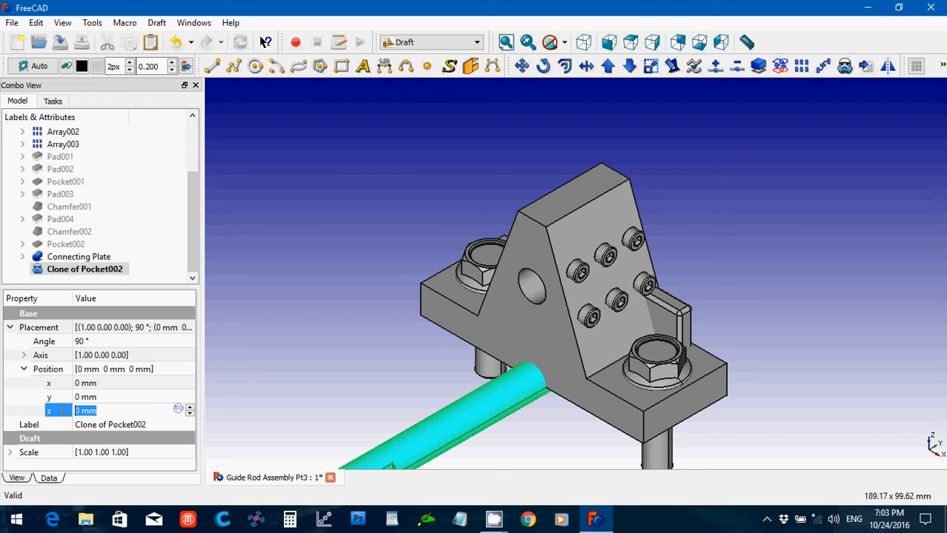
{"action": "type", "text": "25"}
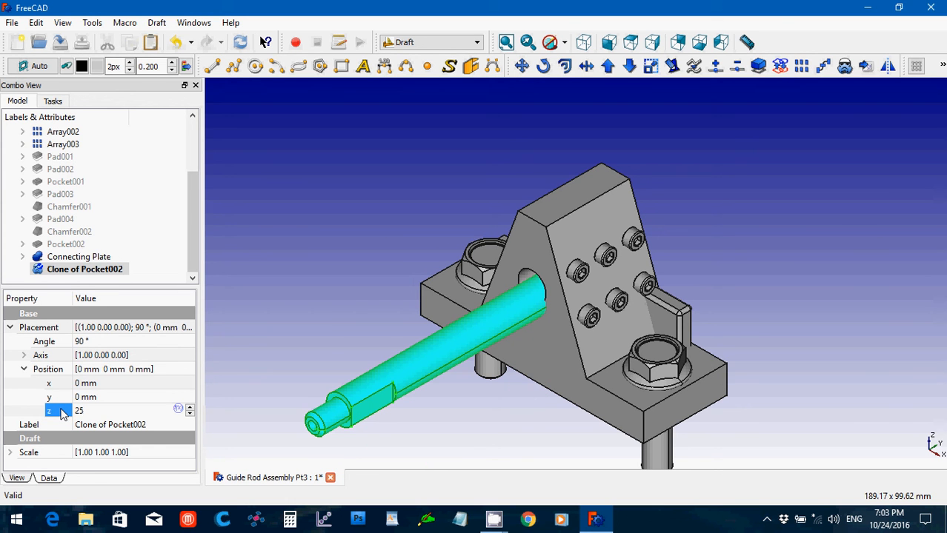
{"action": "scroll", "coordinate": [97, 409], "scroll_direction": "up", "scroll_amount": 2}
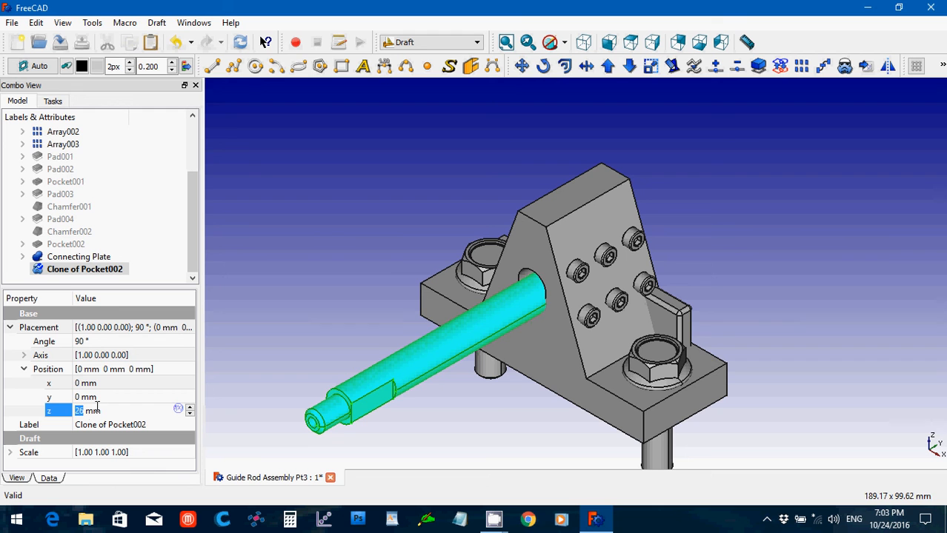
{"action": "scroll", "coordinate": [96, 409], "scroll_direction": "up", "scroll_amount": 2}
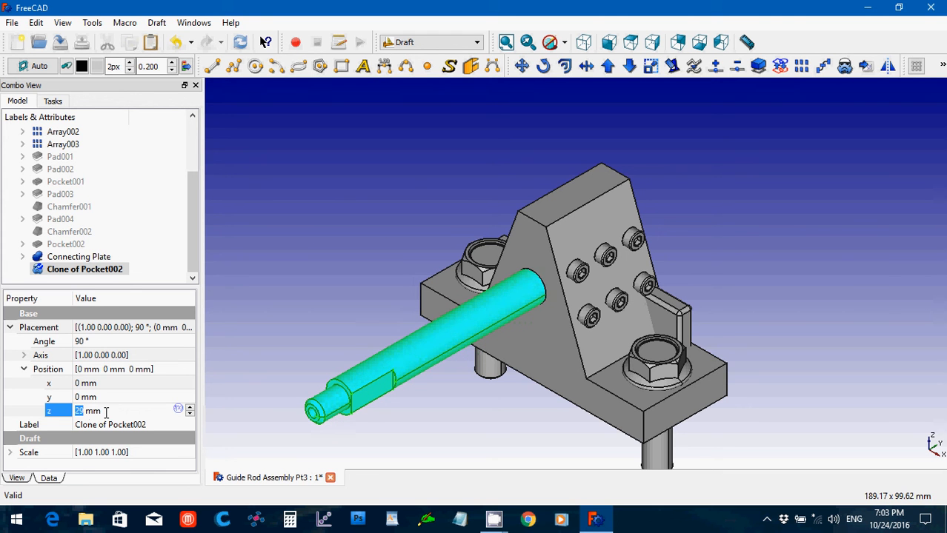
{"action": "left_click", "coordinate": [103, 400]}
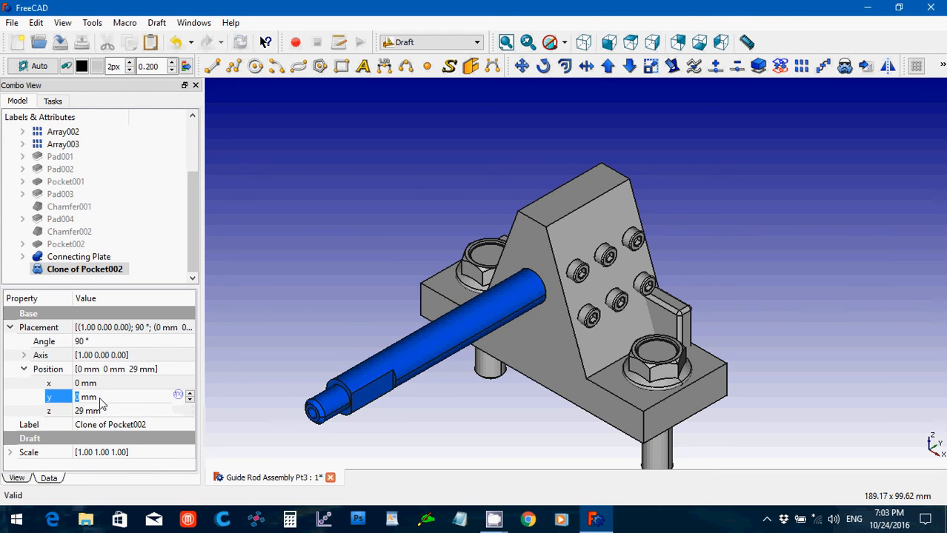
{"action": "scroll", "coordinate": [101, 400], "scroll_direction": "up", "scroll_amount": 15}
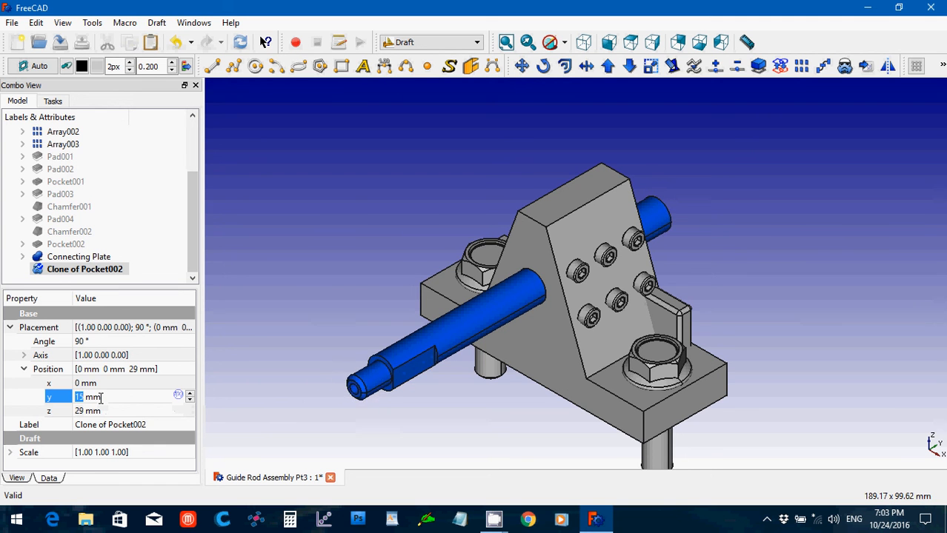
- Set the cloned guide rod's y position to 28 mm to slide it further through the bracket hole
{"action": "scroll", "coordinate": [102, 397], "scroll_direction": "up", "scroll_amount": 14}
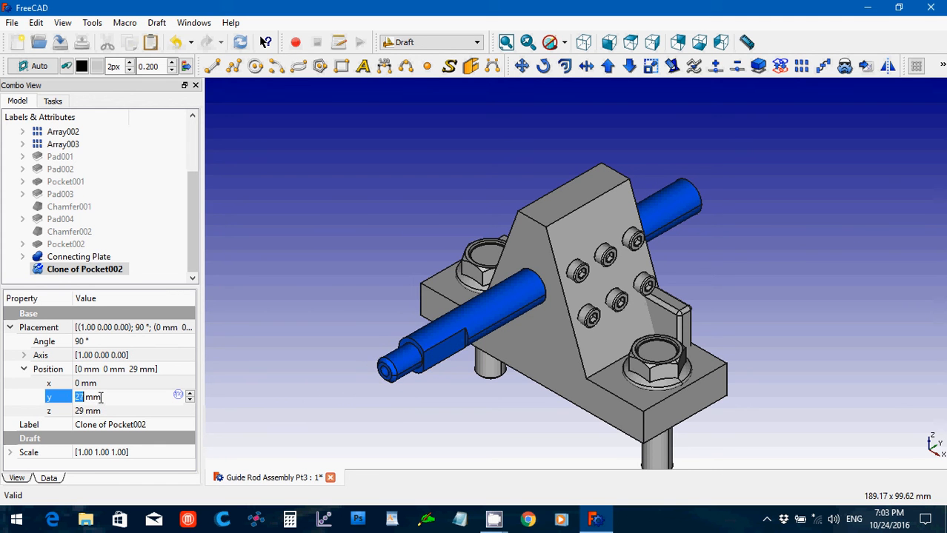
{"action": "scroll", "coordinate": [100, 398], "scroll_direction": "down", "scroll_amount": 1}
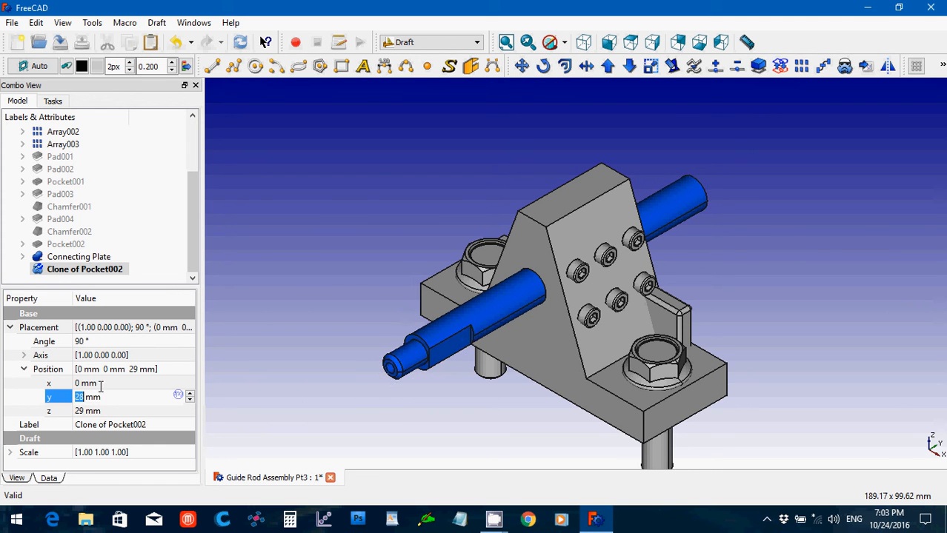
{"action": "left_click", "coordinate": [331, 294]}
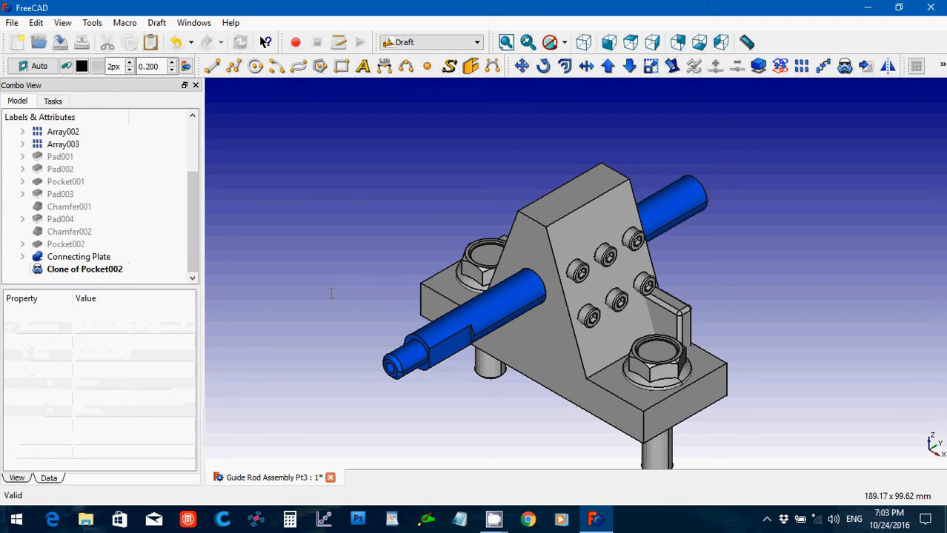
- Set the Connecting Plate's y position to 31 mm to move it behind the bracket
{"action": "left_click", "coordinate": [84, 258]}
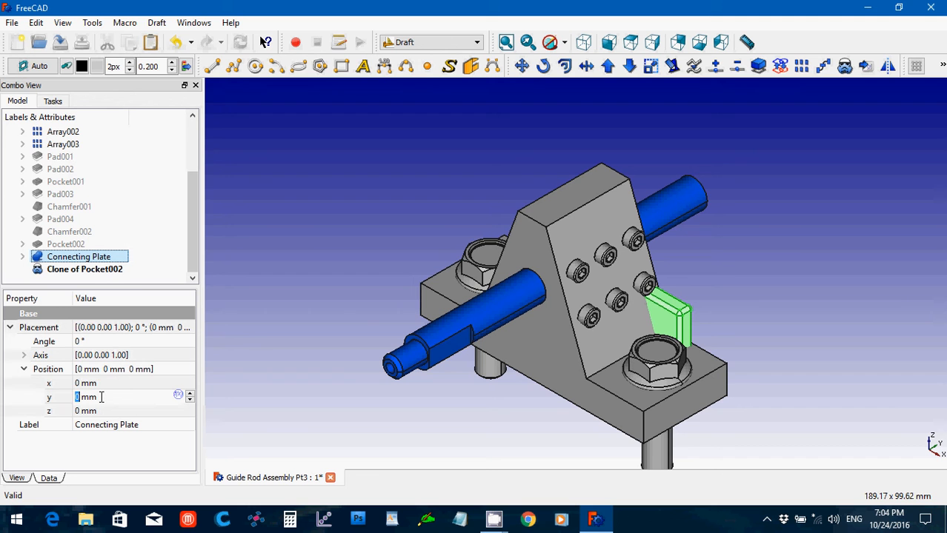
{"action": "scroll", "coordinate": [102, 397], "scroll_direction": "up", "scroll_amount": 2}
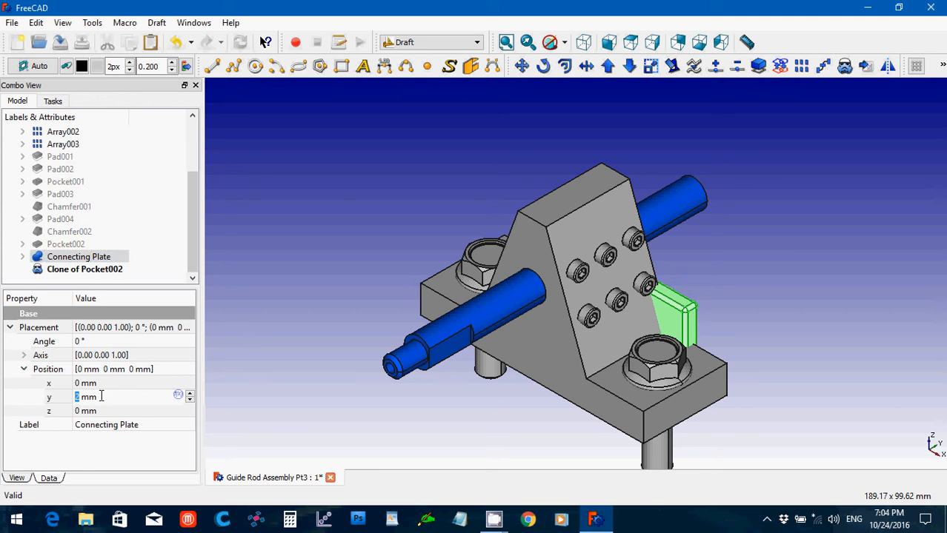
{"action": "scroll", "coordinate": [102, 397], "scroll_direction": "up", "scroll_amount": 16}
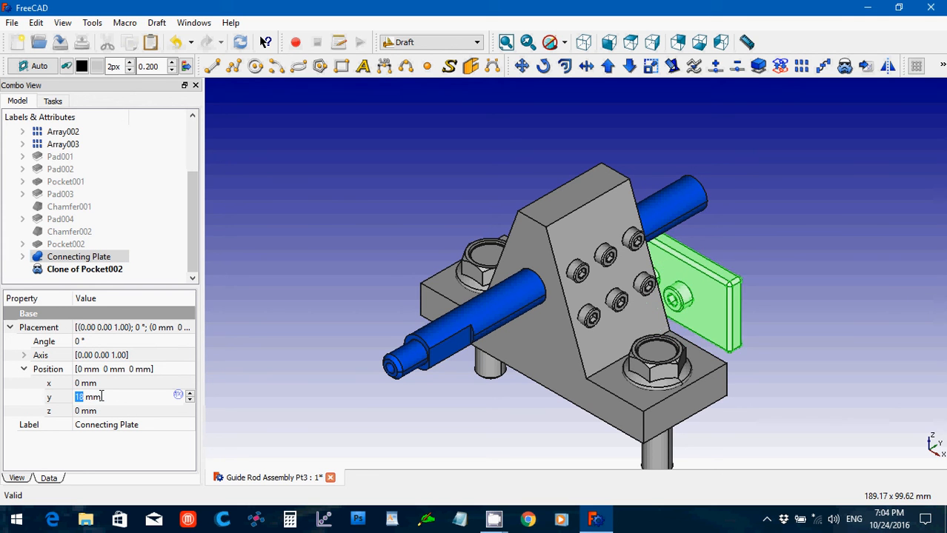
{"action": "scroll", "coordinate": [101, 397], "scroll_direction": "up", "scroll_amount": 6}
{"action": "scroll", "coordinate": [101, 397], "scroll_direction": "up", "scroll_amount": 6}
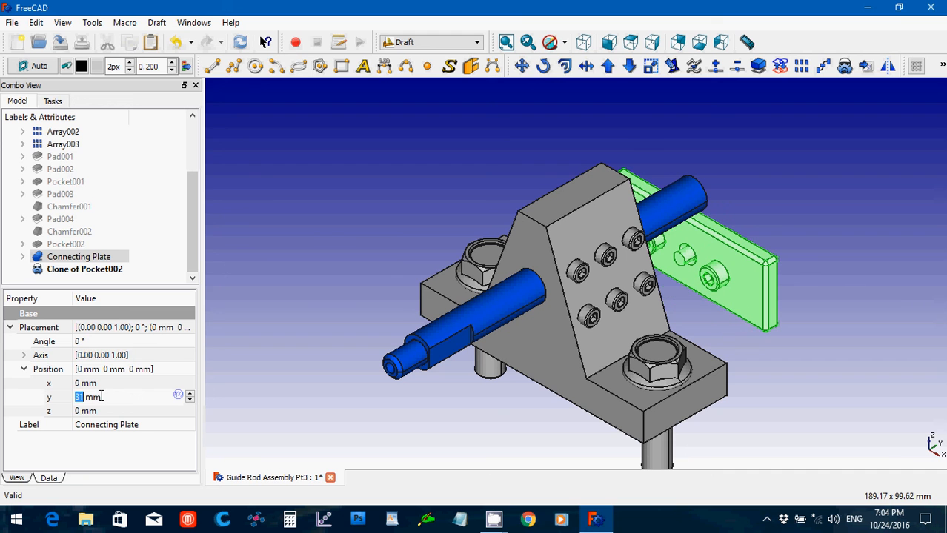
- Set the Connecting Plate's z position to 19 mm to line it up with the guide rod
{"action": "left_click", "coordinate": [104, 411]}
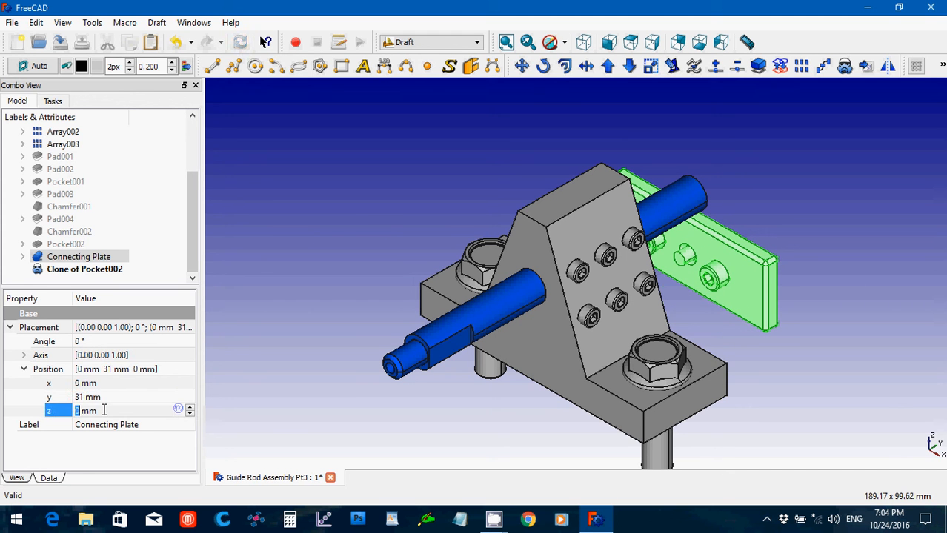
{"action": "left_click_drag", "start_coordinate": [103, 410], "coordinate": [57, 410]}
{"action": "type", "text": "29"}
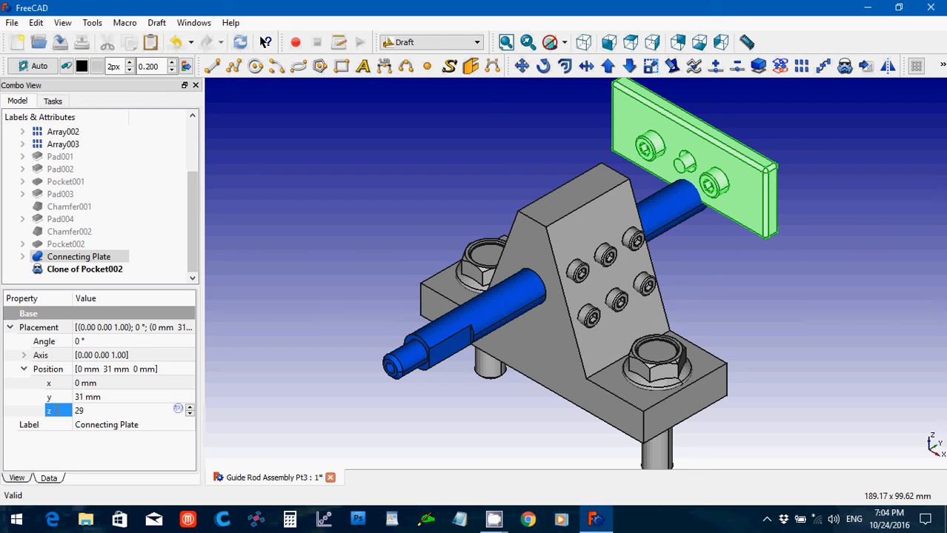
{"action": "scroll", "coordinate": [84, 412], "scroll_direction": "down", "scroll_amount": 4}
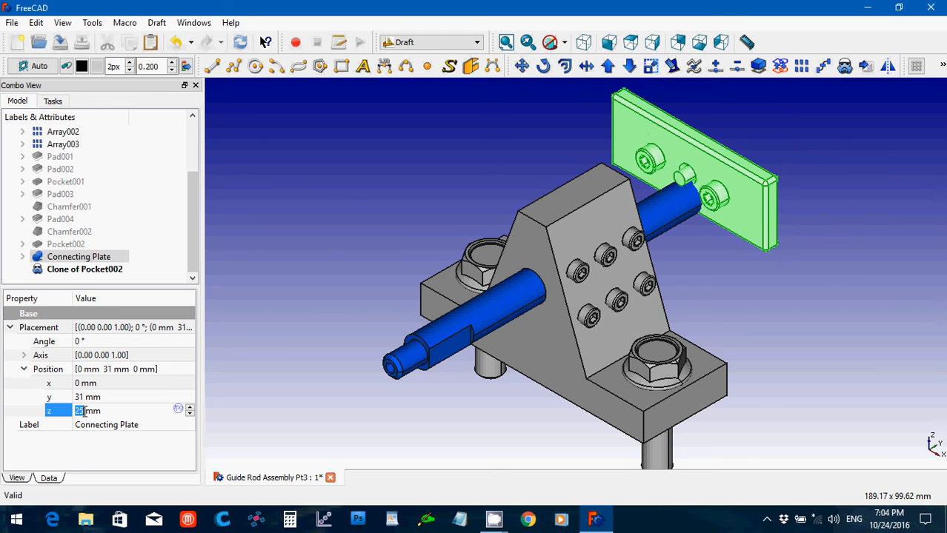
{"action": "scroll", "coordinate": [83, 412], "scroll_direction": "down", "scroll_amount": 6}
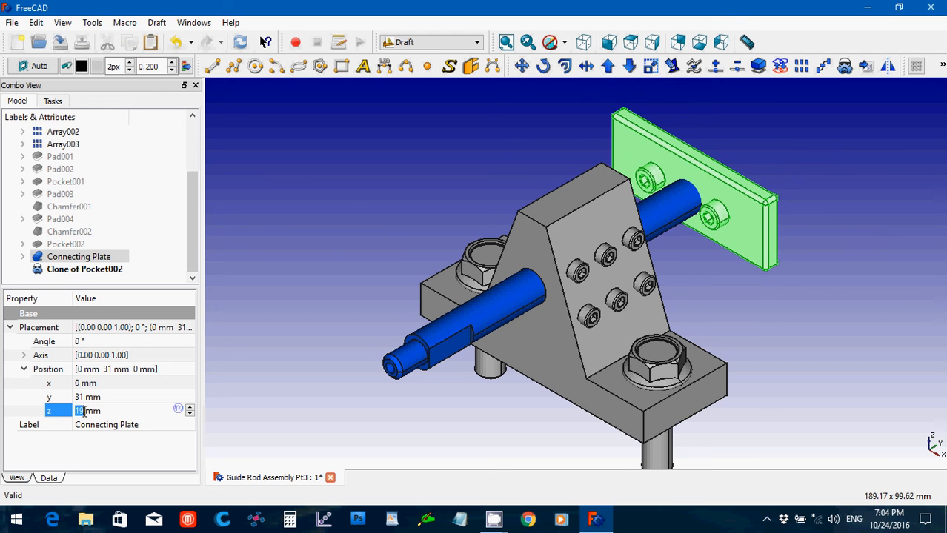
- Fine-tune the Connecting Plate's y position so that the plate sits against the end of the guide rod
{"action": "left_click", "coordinate": [102, 398]}
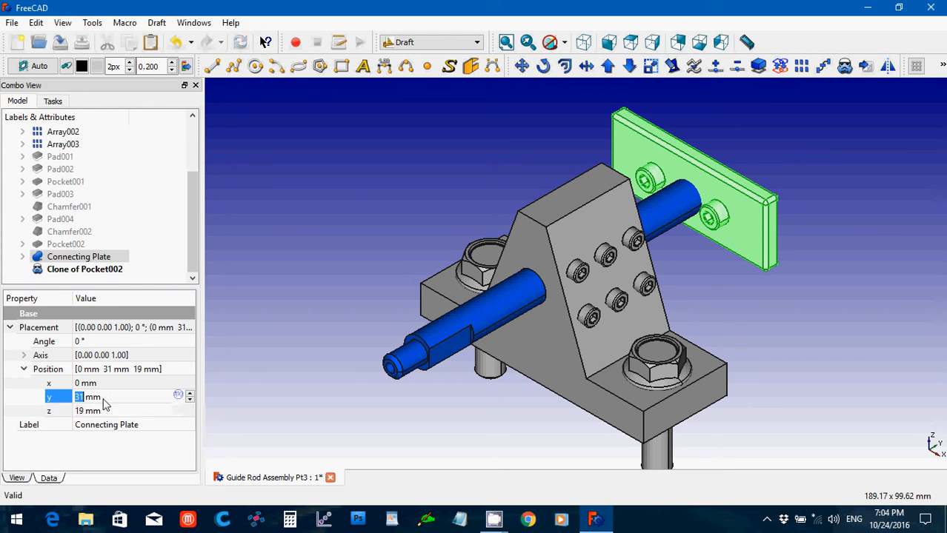
{"action": "scroll", "coordinate": [104, 398], "scroll_direction": "up", "scroll_amount": 4}
{"action": "scroll", "coordinate": [104, 399], "scroll_direction": "down", "scroll_amount": 1}
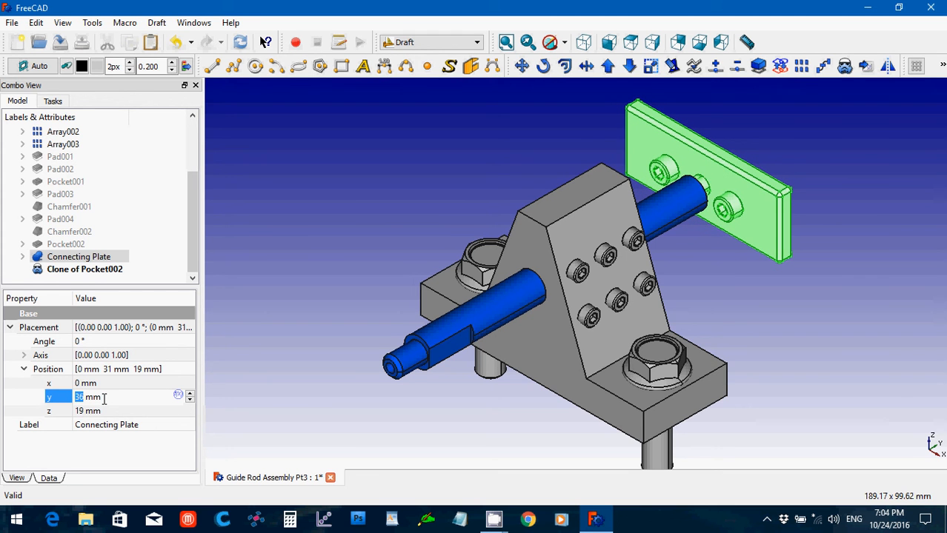
{"action": "left_click", "coordinate": [337, 254]}
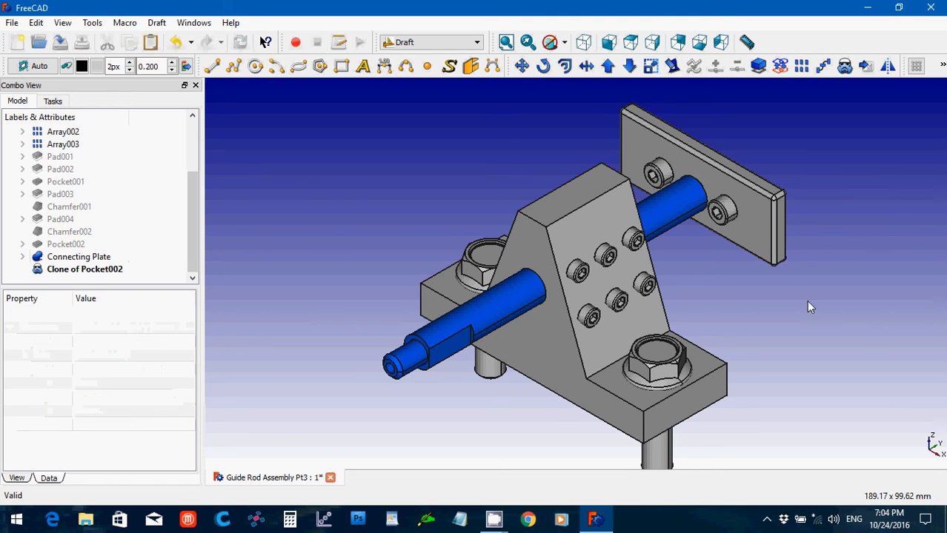
- Change the shape color of the bracket body Cut001 to the basic khaki color with RGB 170, 170, 127
{"action": "scroll", "coordinate": [745, 312], "scroll_direction": "down", "scroll_amount": 2}
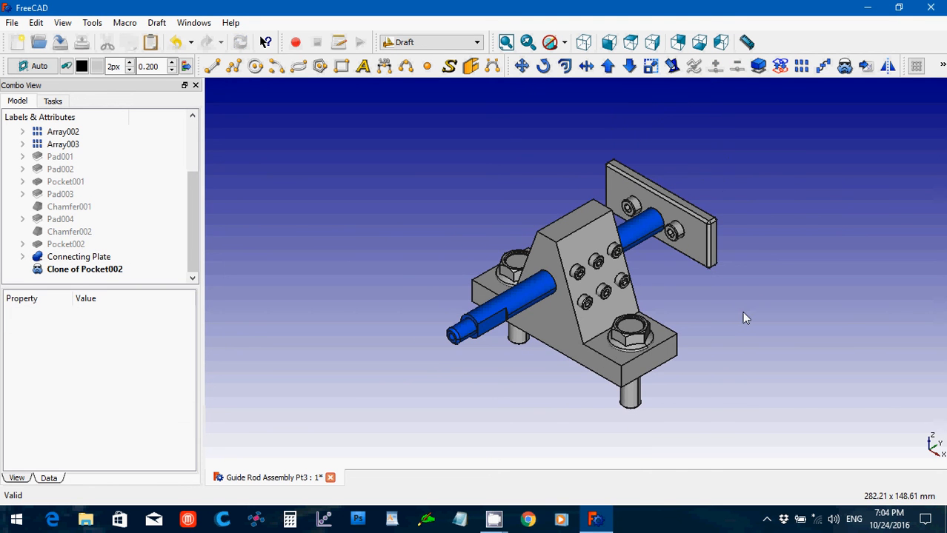
{"action": "middle_click_drag", "start_coordinate": [702, 313], "coordinate": [558, 350]}
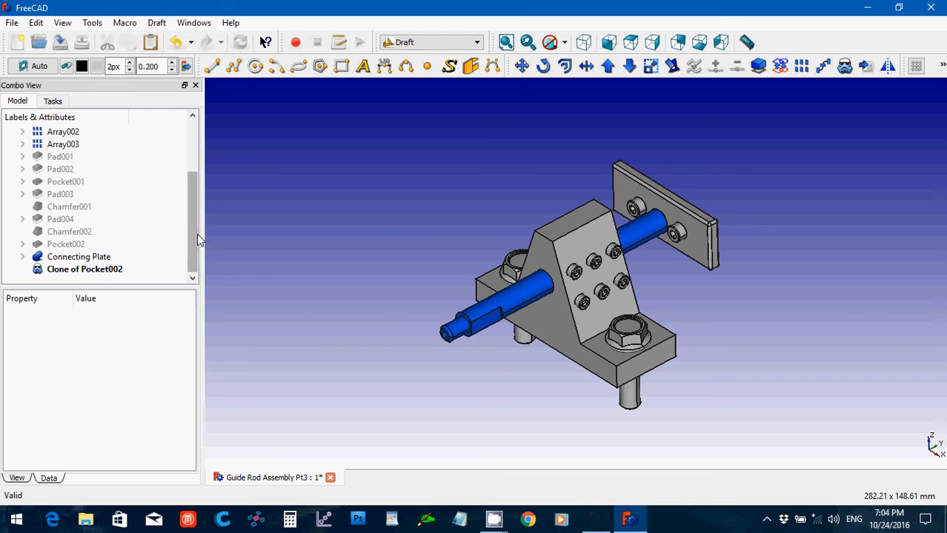
{"action": "scroll", "coordinate": [190, 235], "scroll_direction": "up", "scroll_amount": 2}
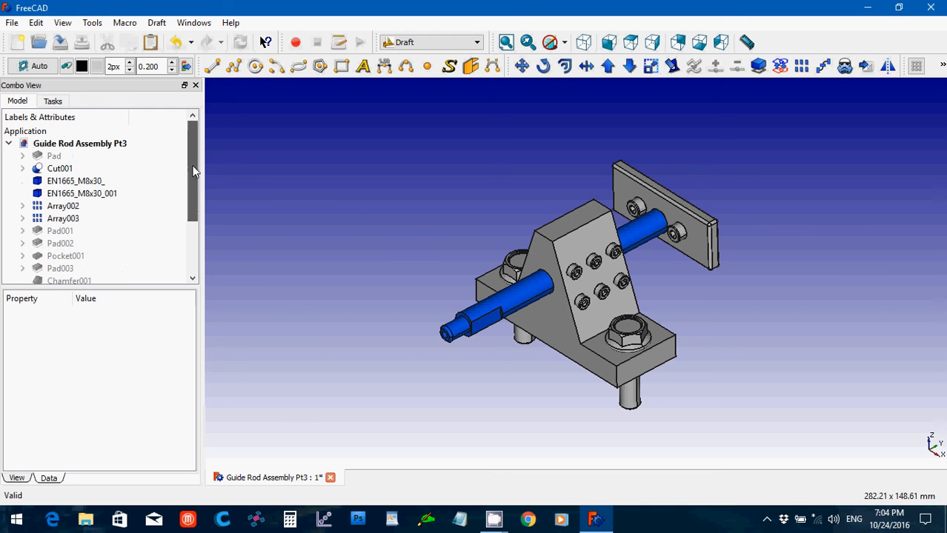
{"action": "left_click", "coordinate": [61, 169]}
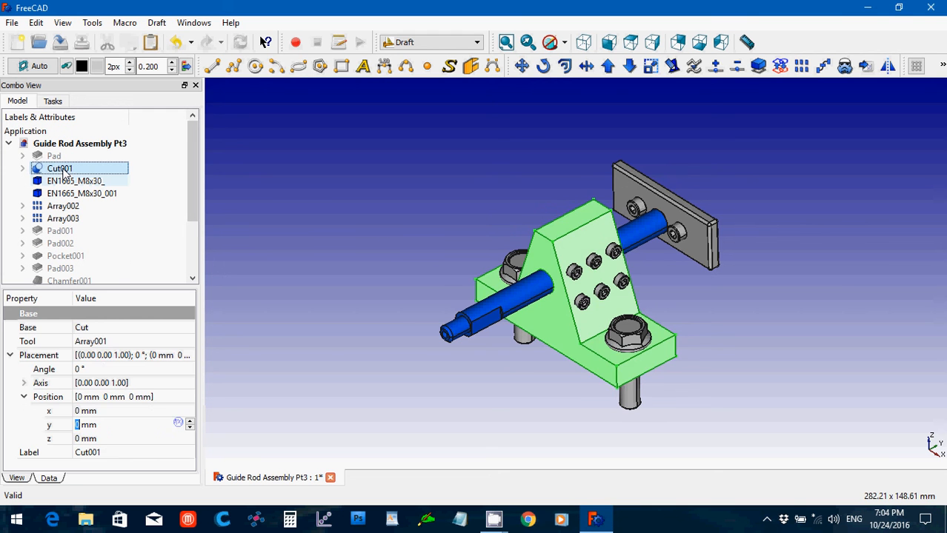
{"action": "left_click", "coordinate": [16, 478]}
{"action": "left_click", "coordinate": [117, 454]}
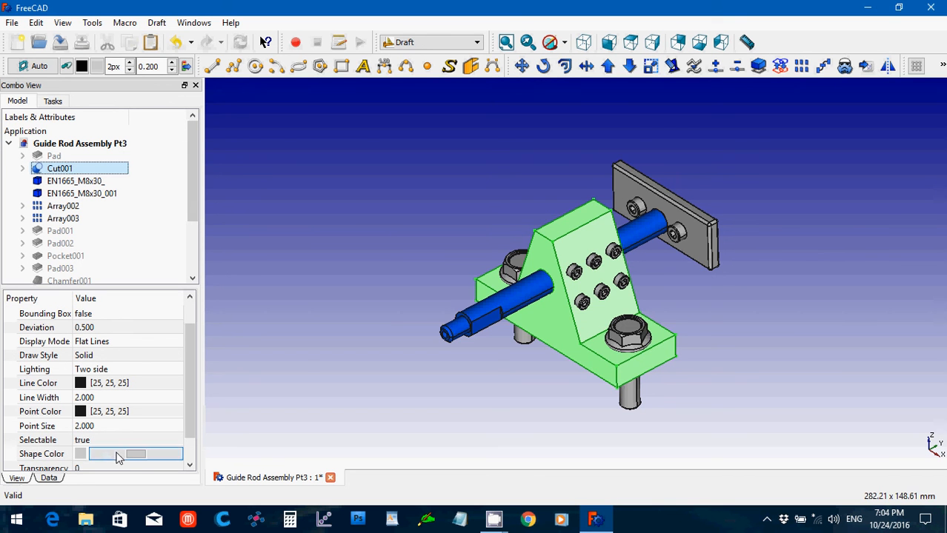
{"action": "left_click", "coordinate": [117, 456]}
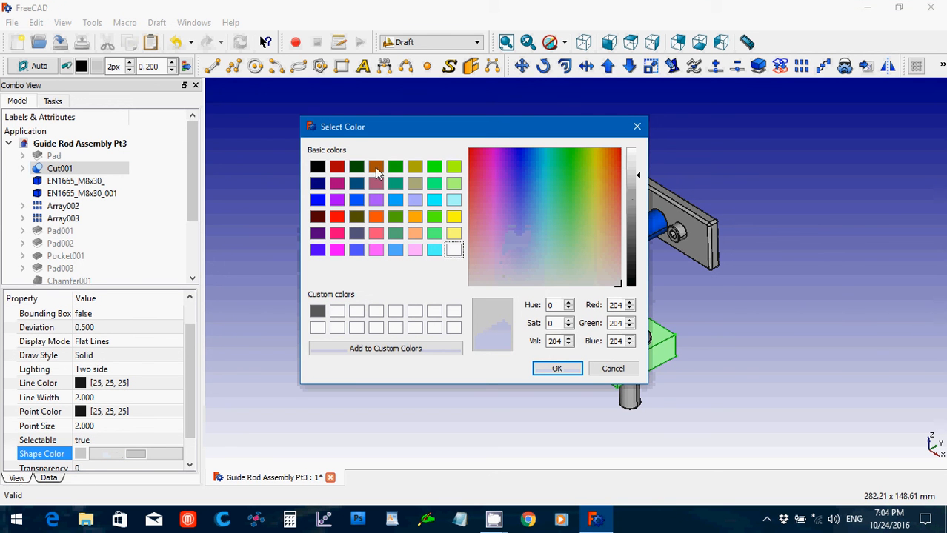
{"action": "left_click", "coordinate": [412, 183]}
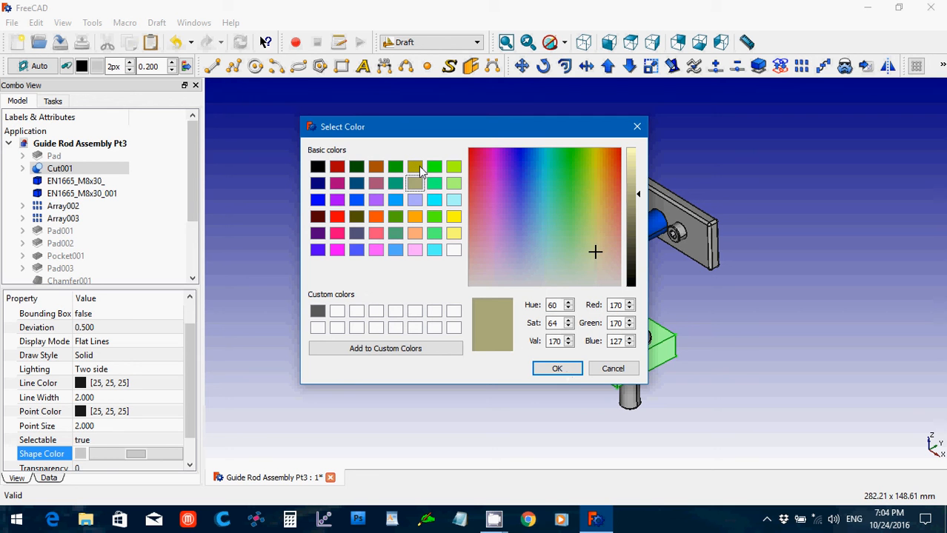
{"action": "left_click", "coordinate": [417, 167]}
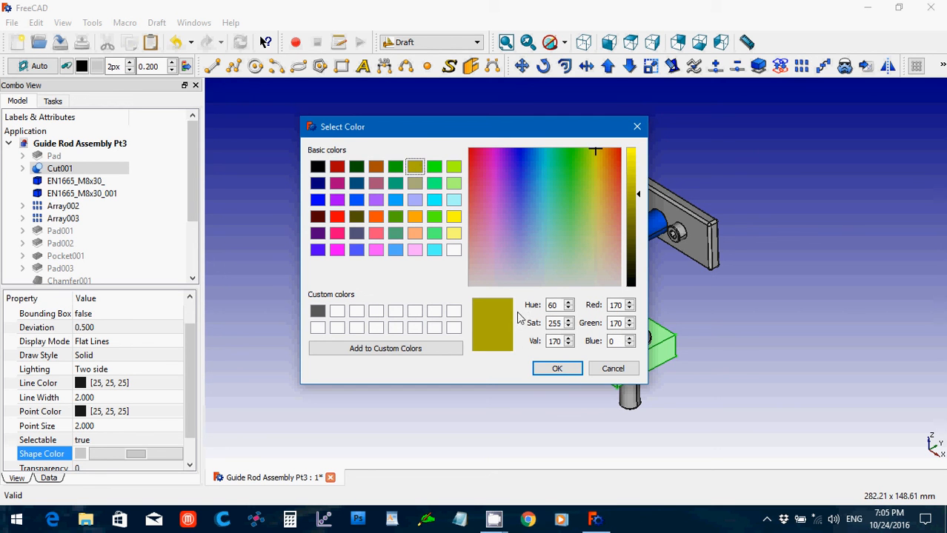
{"action": "left_click", "coordinate": [415, 183]}
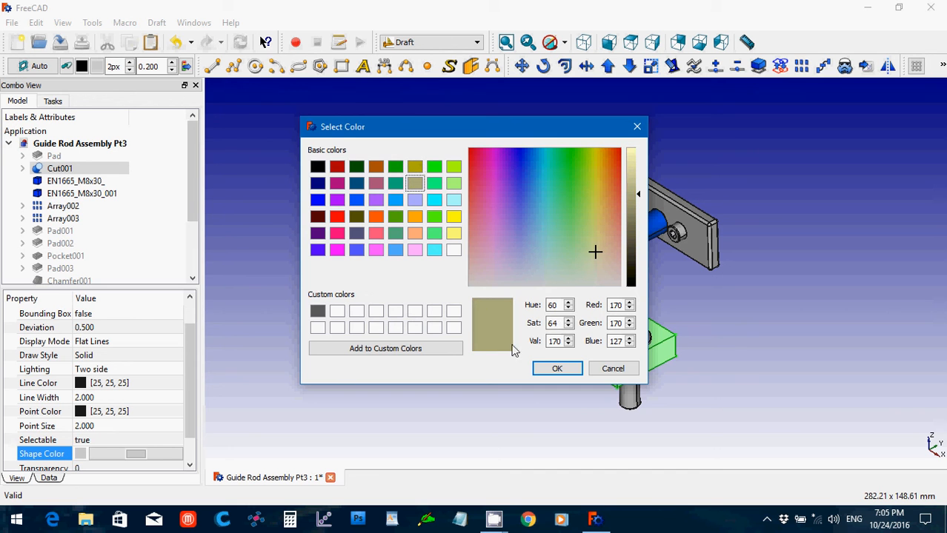
{"action": "left_click", "coordinate": [554, 367]}
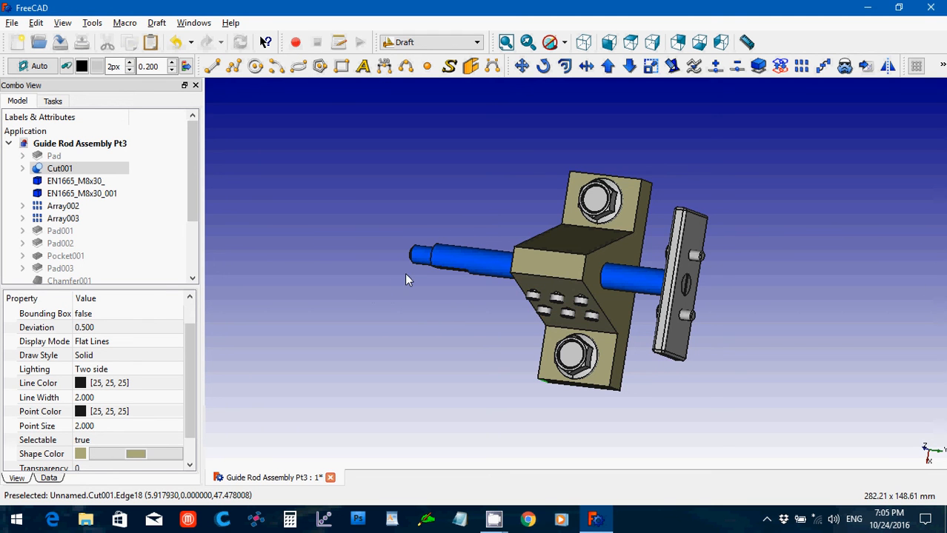
{"action": "middle_click_drag", "start_coordinate": [412, 275], "coordinate": [463, 282]}
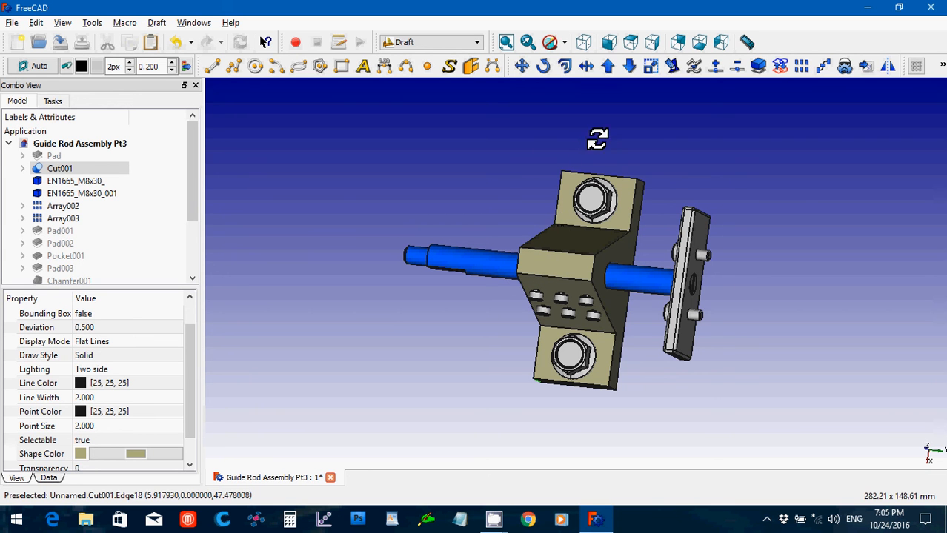
{"action": "middle_click_drag", "start_coordinate": [614, 128], "coordinate": [577, 180]}
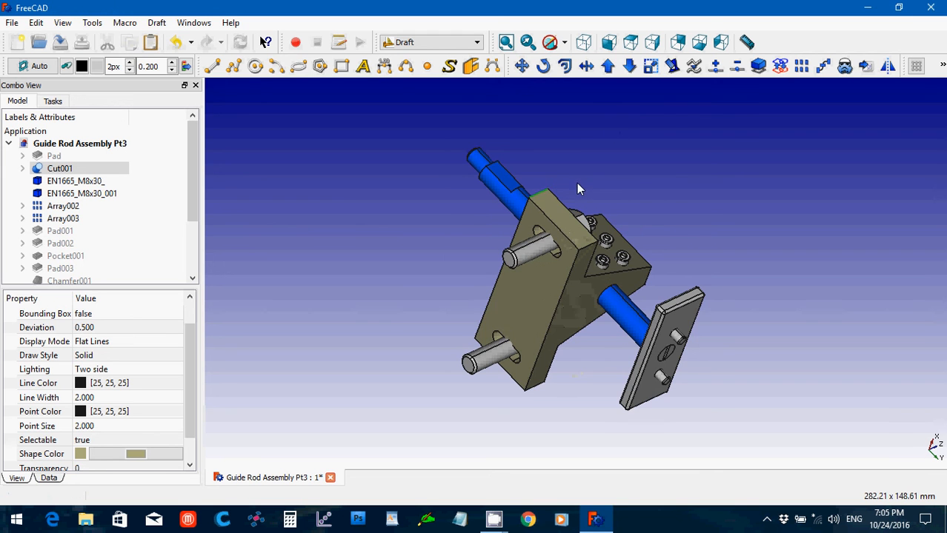